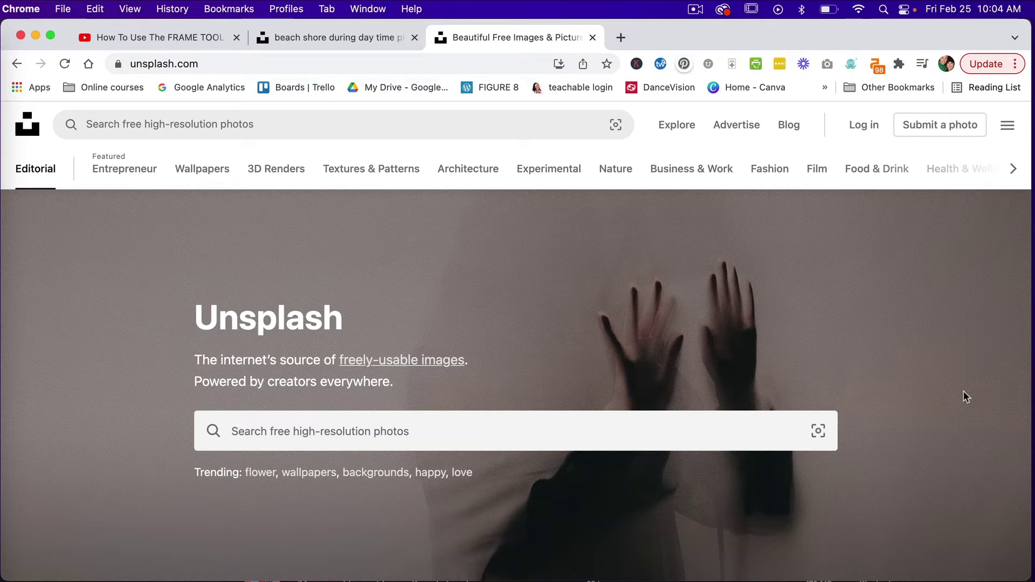
Examine the aerial beach shore photo and its licence and location details on its Unsplash page
{"action": "key", "text": "ctrl+shift+Tab"}
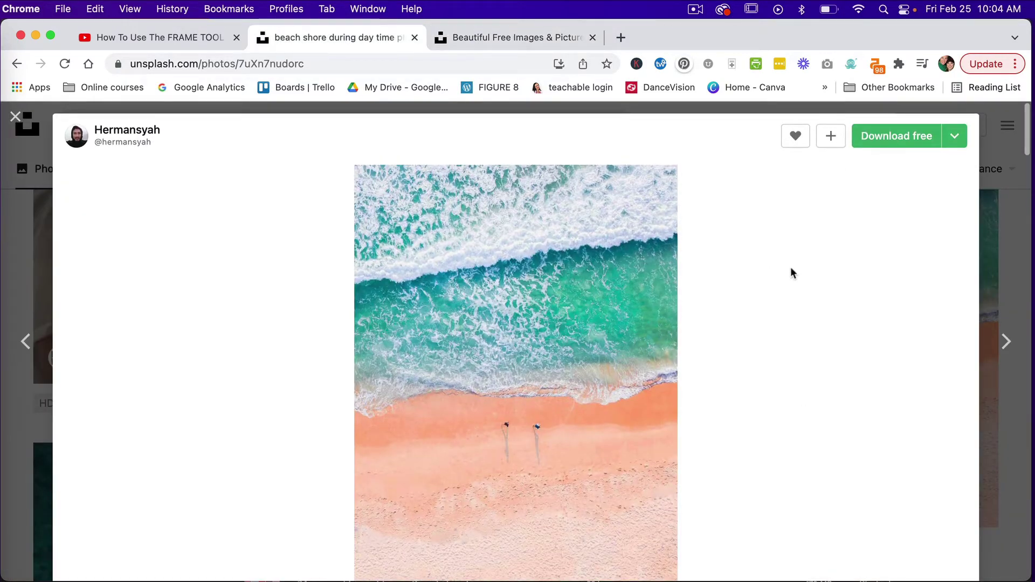
{"action": "scroll", "coordinate": [819, 357], "scroll_direction": "down", "scroll_amount": 5}
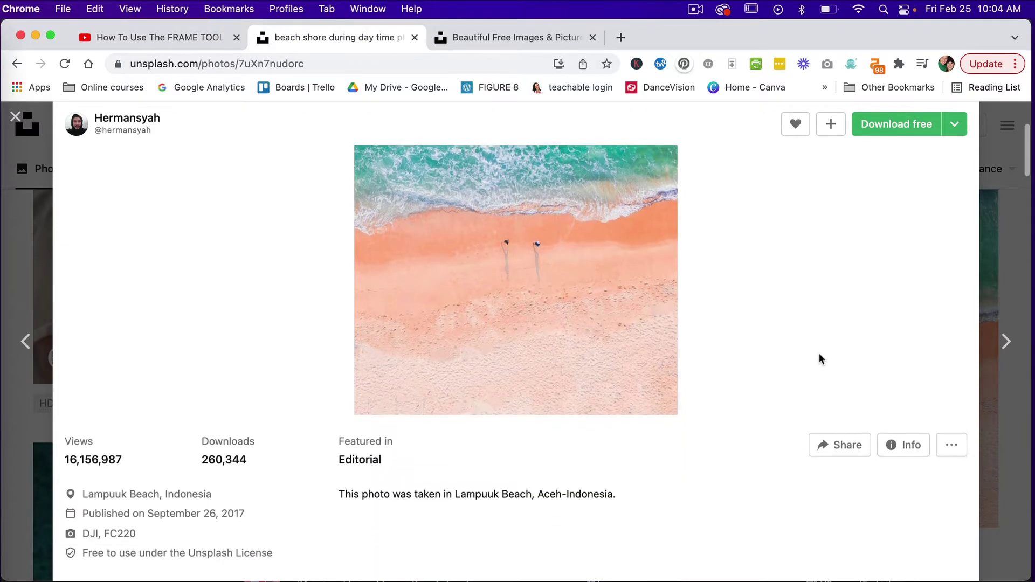
{"action": "scroll", "coordinate": [819, 356], "scroll_direction": "down", "scroll_amount": 2}
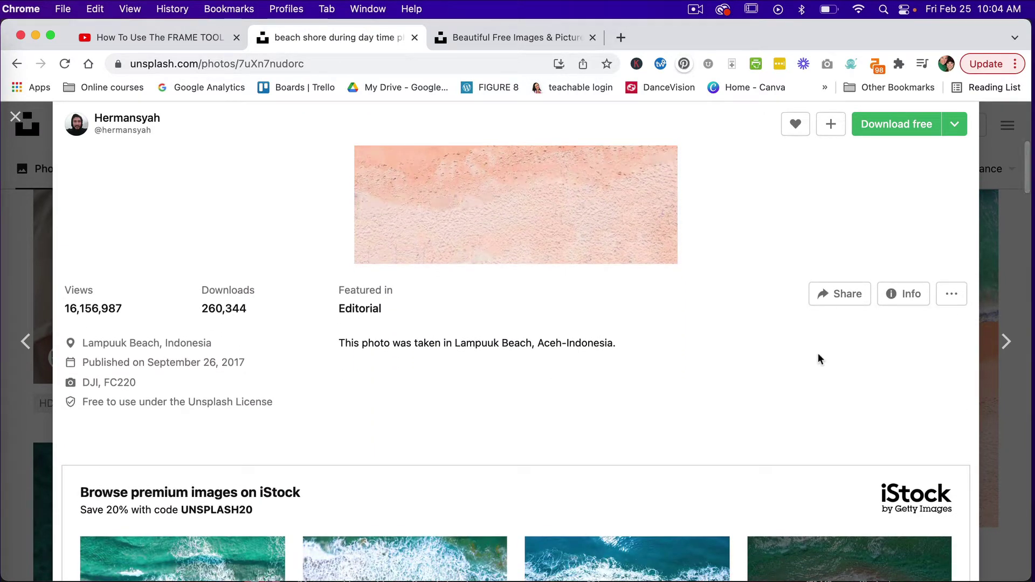
{"action": "scroll", "coordinate": [734, 399], "scroll_direction": "down", "scroll_amount": 5}
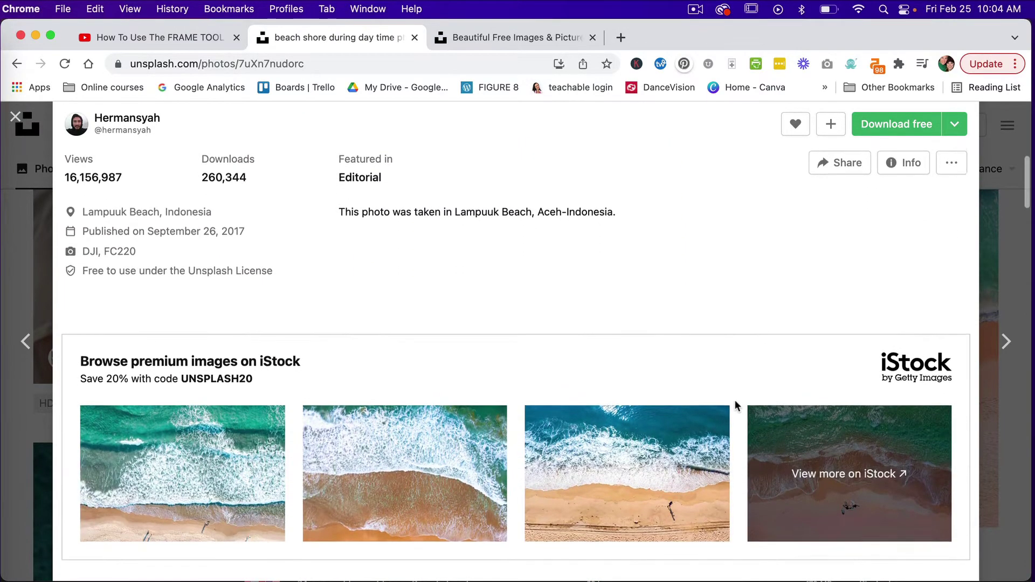
{"action": "scroll", "coordinate": [734, 399], "scroll_direction": "up", "scroll_amount": 10}
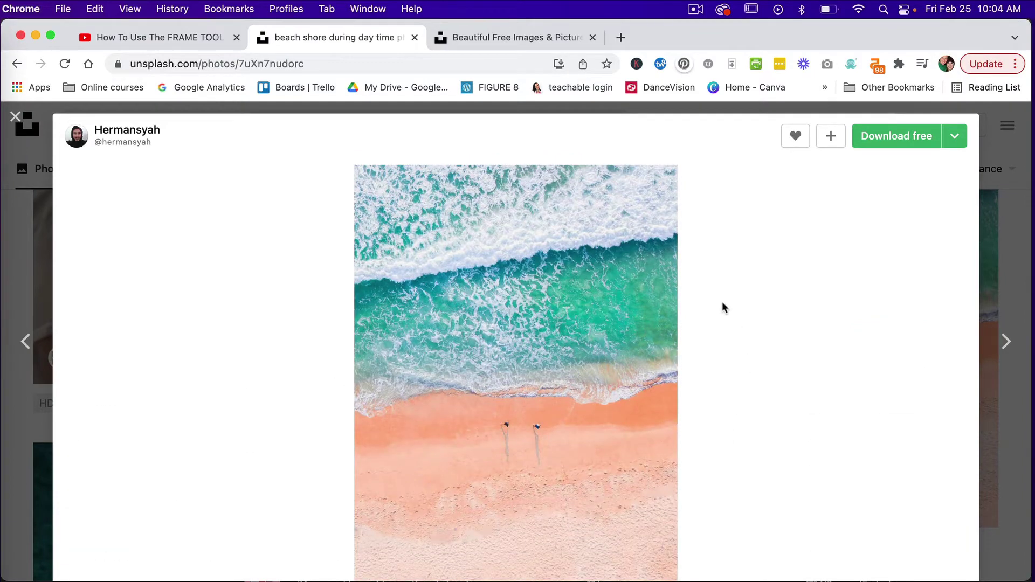
Switch to Photoshop and create a 1080 x 1080 px document at 72 ppi with an artboard and white background
{"action": "key", "text": "super+Tab"}
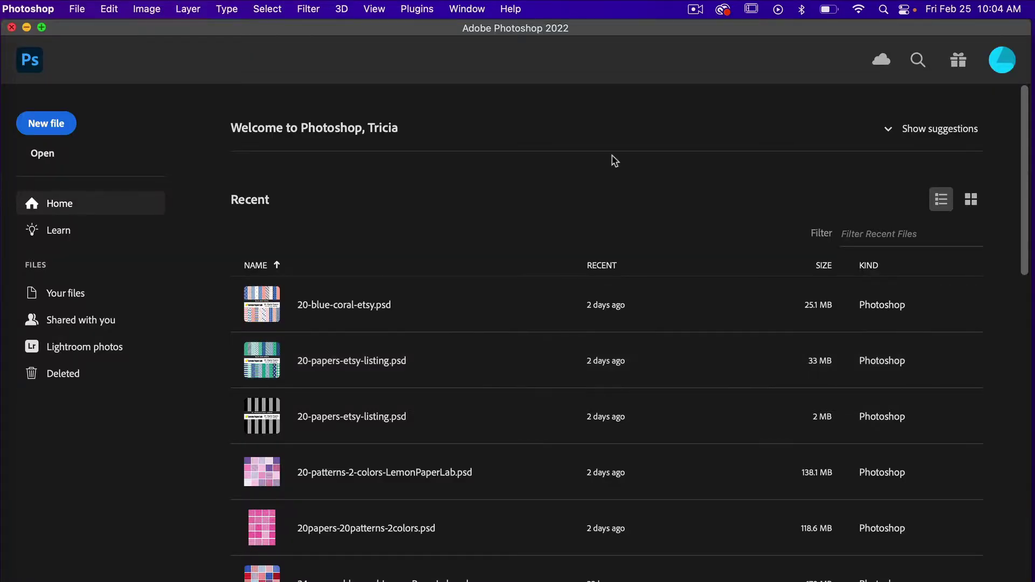
{"action": "left_click", "coordinate": [56, 125]}
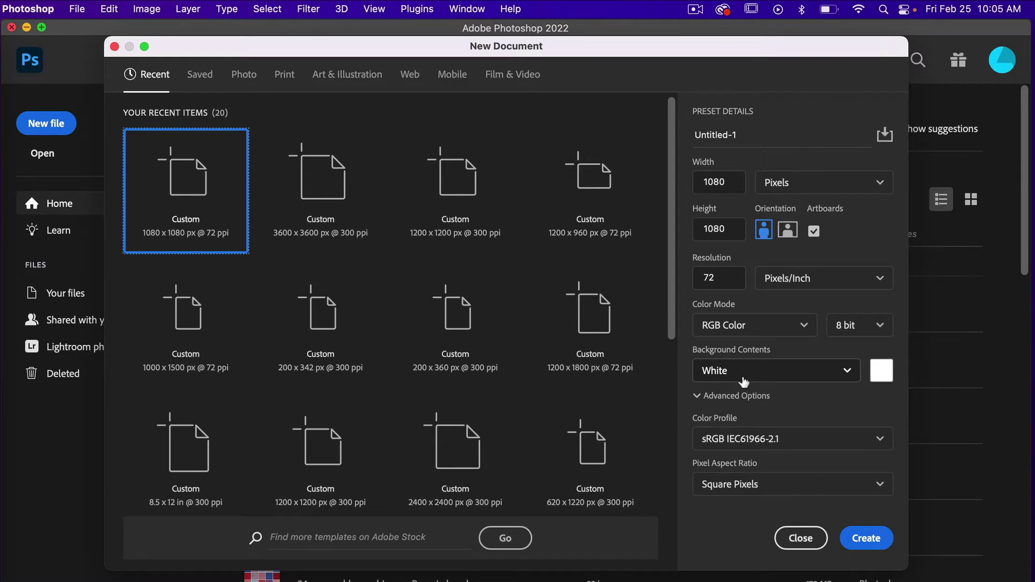
{"action": "left_click", "coordinate": [866, 538]}
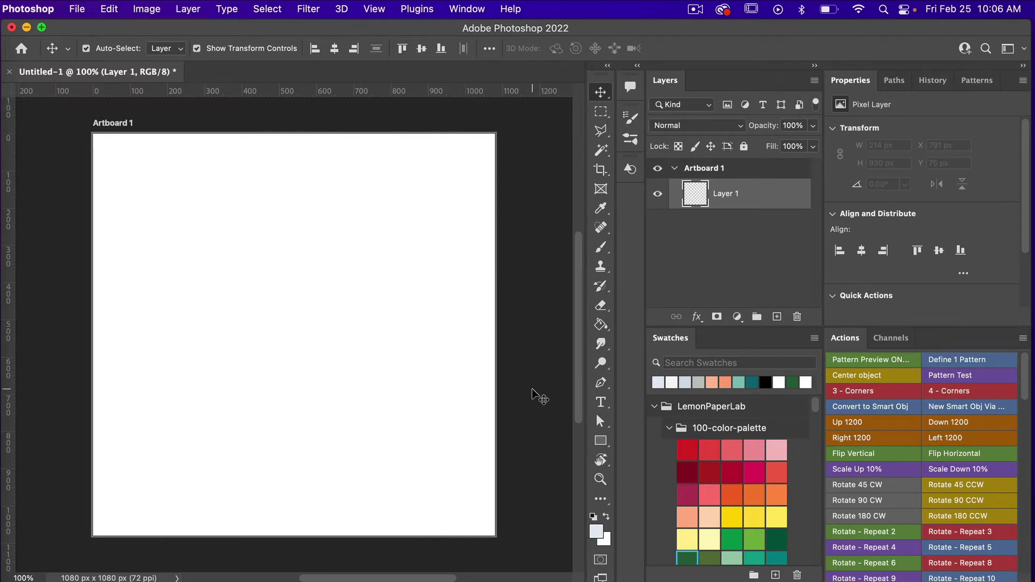
Start a new guide layout for the artboard with 4 columns and 6 rows
{"action": "left_click", "coordinate": [376, 10]}
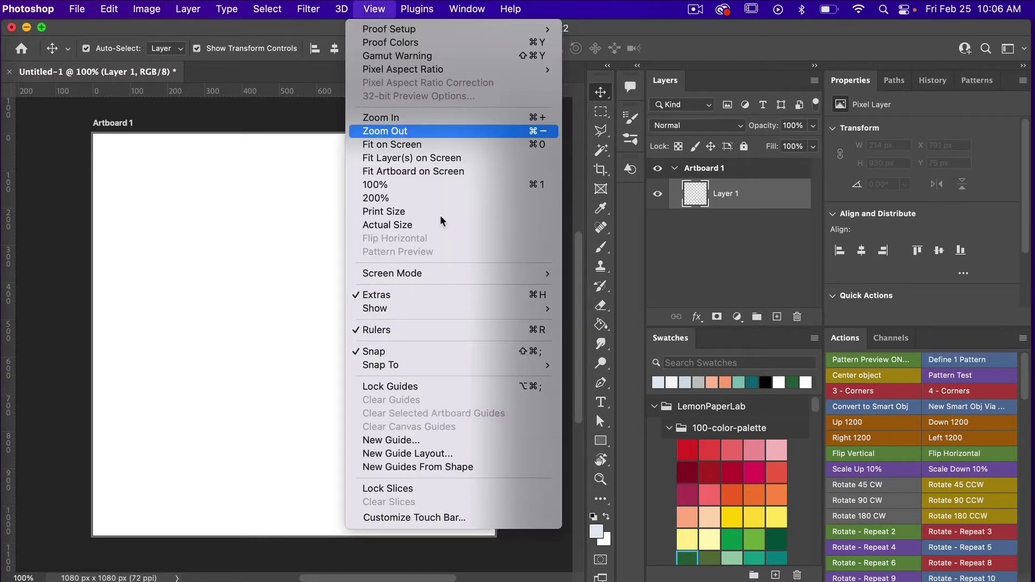
{"action": "left_click", "coordinate": [444, 452]}
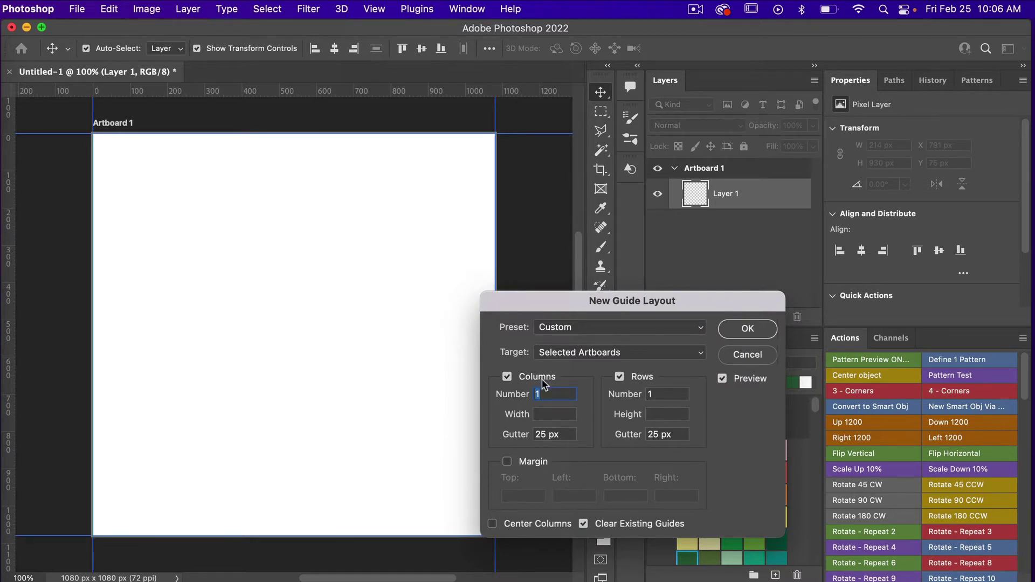
{"action": "type", "text": "4"}
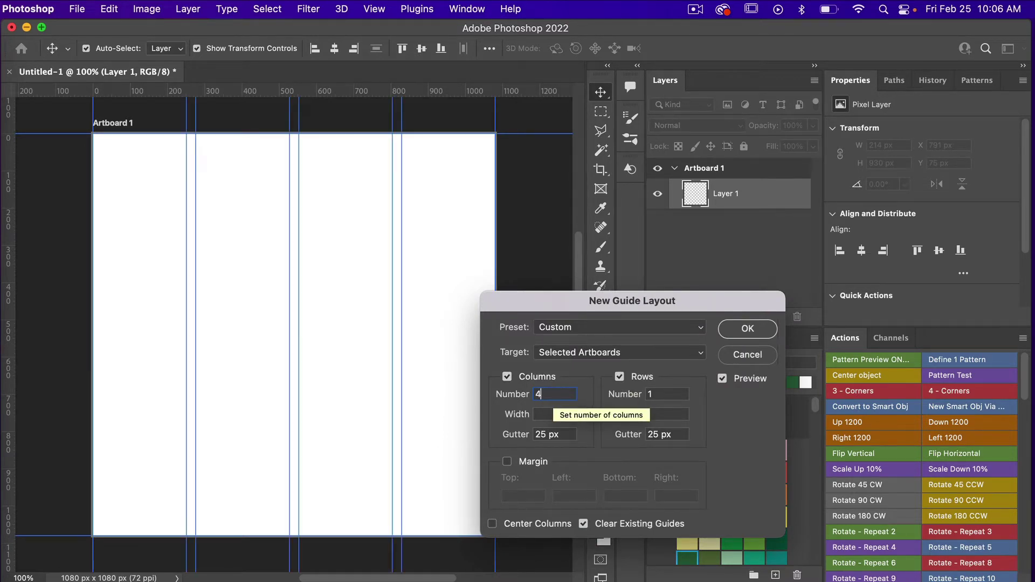
{"action": "double_click", "coordinate": [655, 393]}
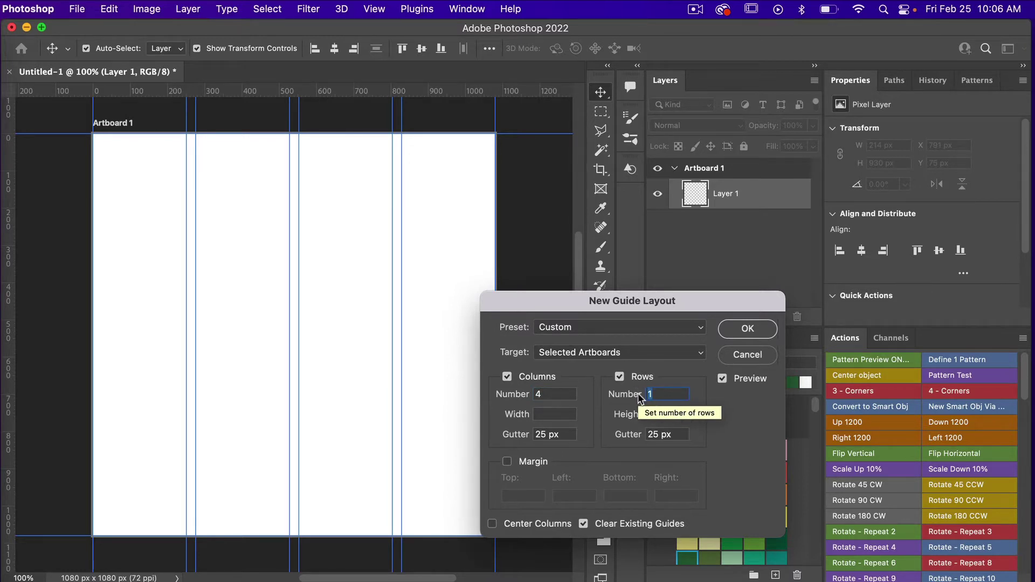
{"action": "type", "text": "6"}
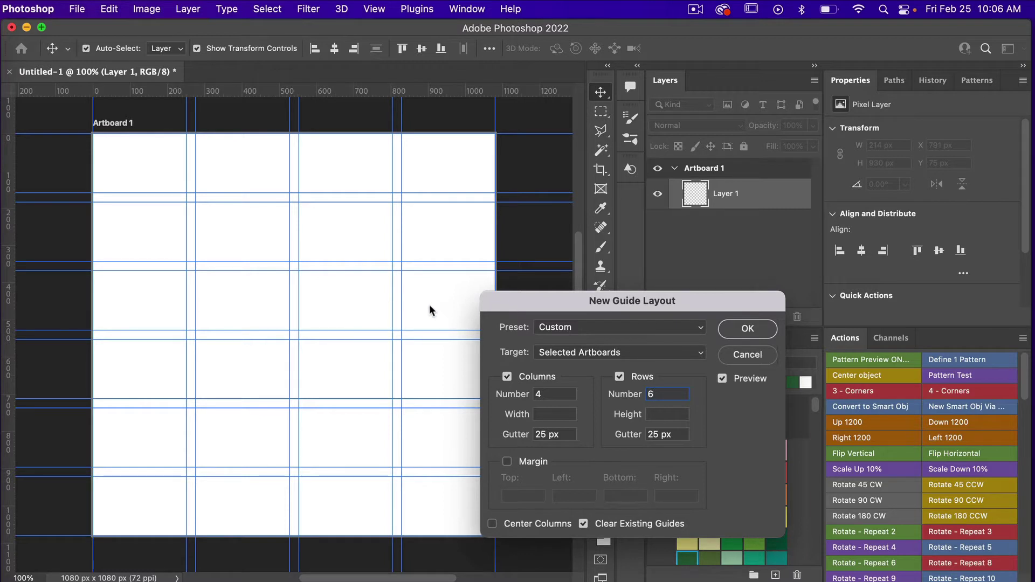
Enable the guide layout's margins, set all four sides to 75 px, and apply the layout
{"action": "left_click", "coordinate": [507, 461]}
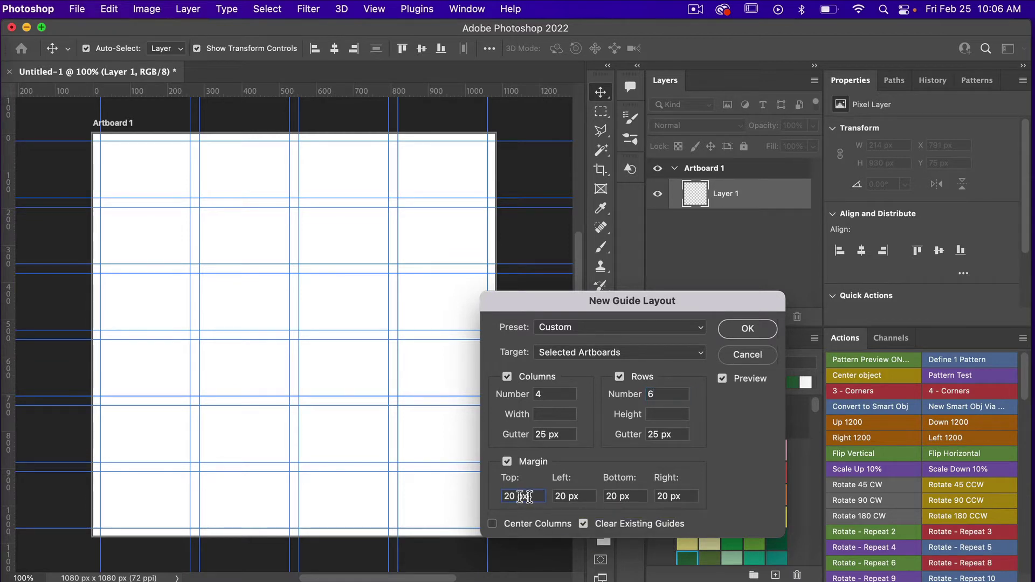
{"action": "left_click_drag", "start_coordinate": [531, 497], "coordinate": [484, 496]}
{"action": "type", "text": "75"}
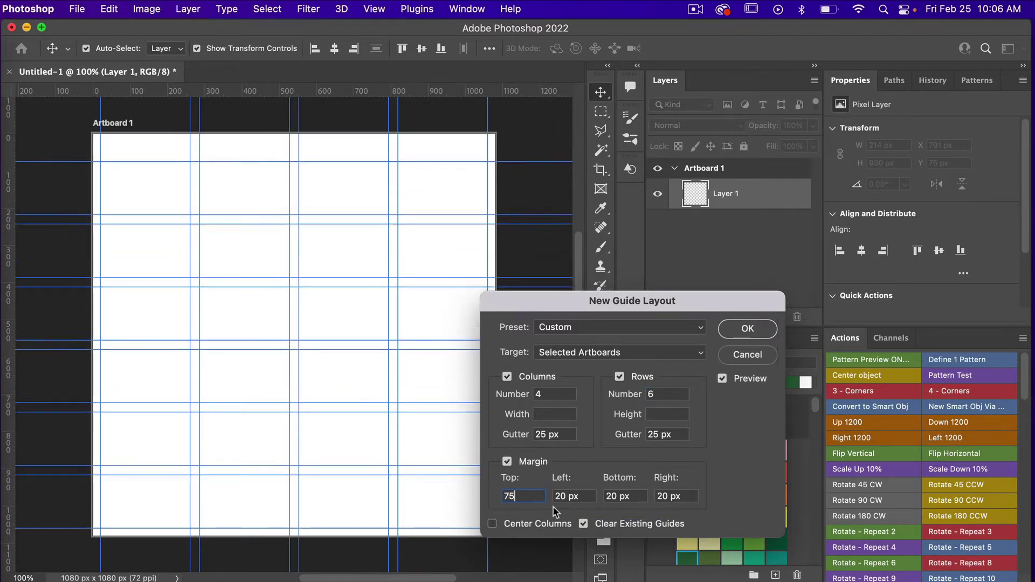
{"action": "left_click_drag", "start_coordinate": [584, 496], "coordinate": [547, 496]}
{"action": "type", "text": "75"}
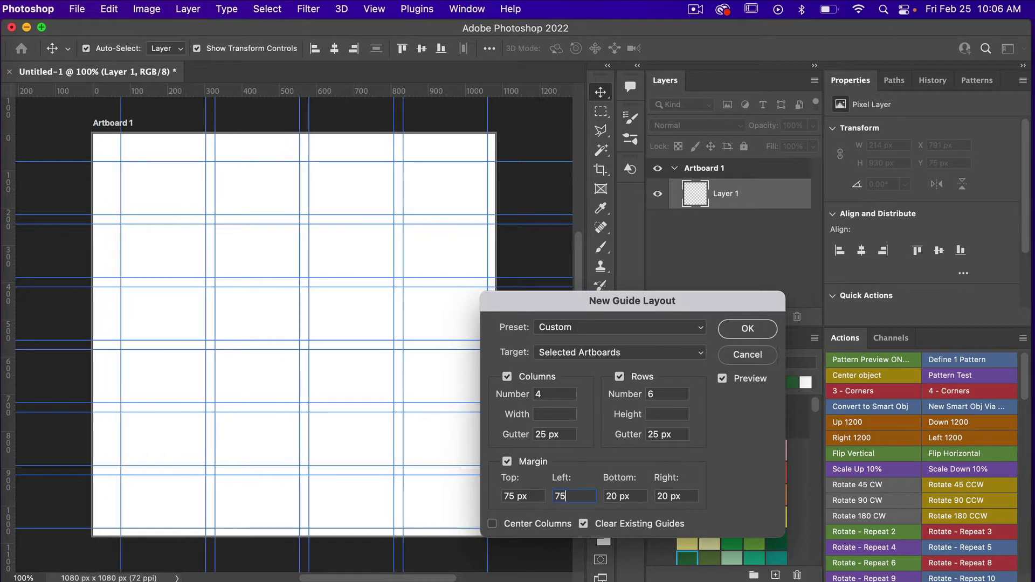
{"action": "left_click", "coordinate": [624, 496]}
{"action": "left_click_drag", "start_coordinate": [624, 496], "coordinate": [594, 495]}
{"action": "type", "text": "74"}
{"action": "left_click_drag", "start_coordinate": [676, 496], "coordinate": [605, 496]}
{"action": "type", "text": "75"}
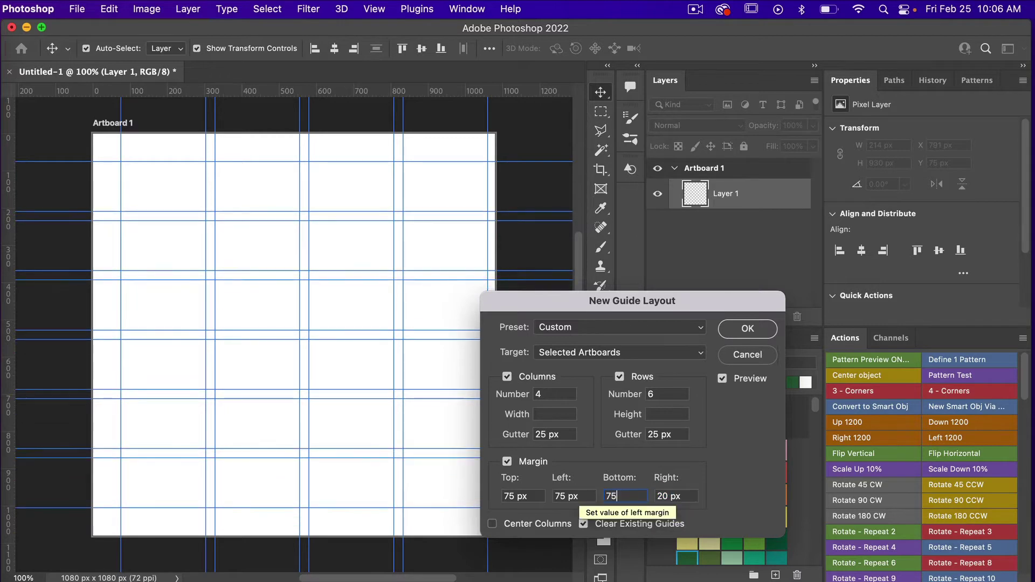
{"action": "left_click_drag", "start_coordinate": [681, 496], "coordinate": [667, 495]}
{"action": "type", "text": "75"}
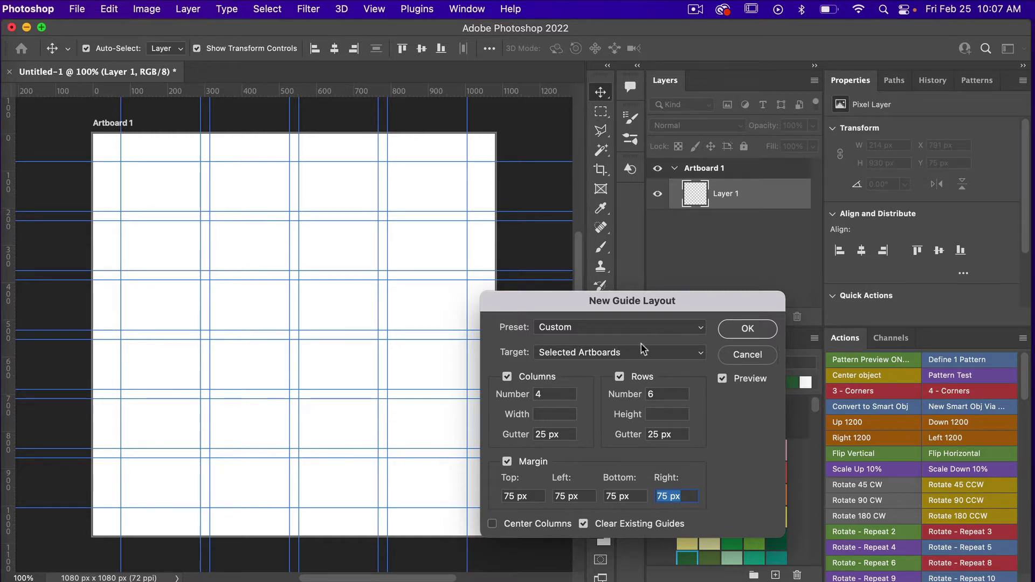
{"action": "left_click", "coordinate": [740, 330]}
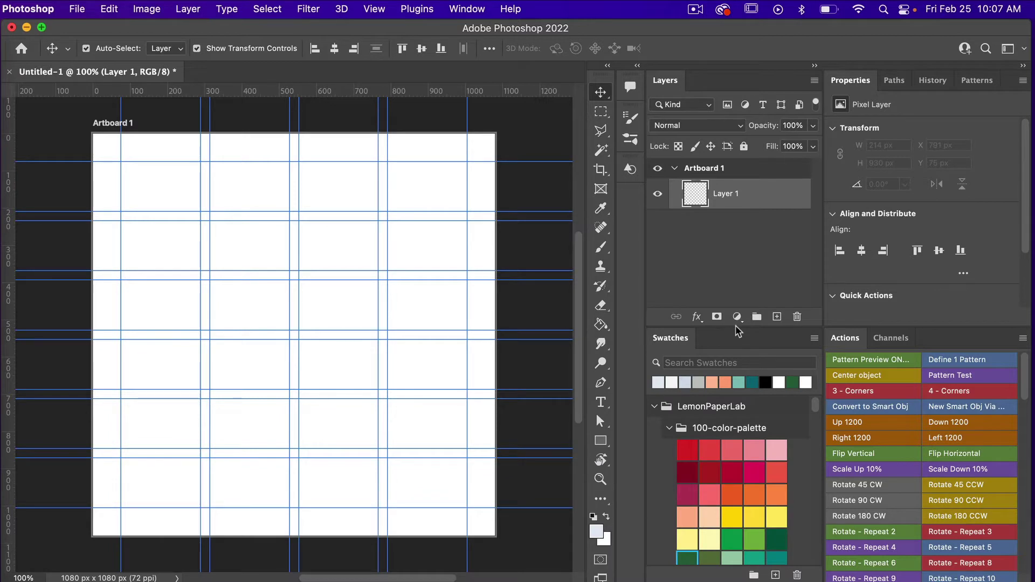
Draw a rectangular frame about 691 x 930 px across the first three guide columns, spanning the full height between the margins
{"action": "left_click", "coordinate": [600, 189]}
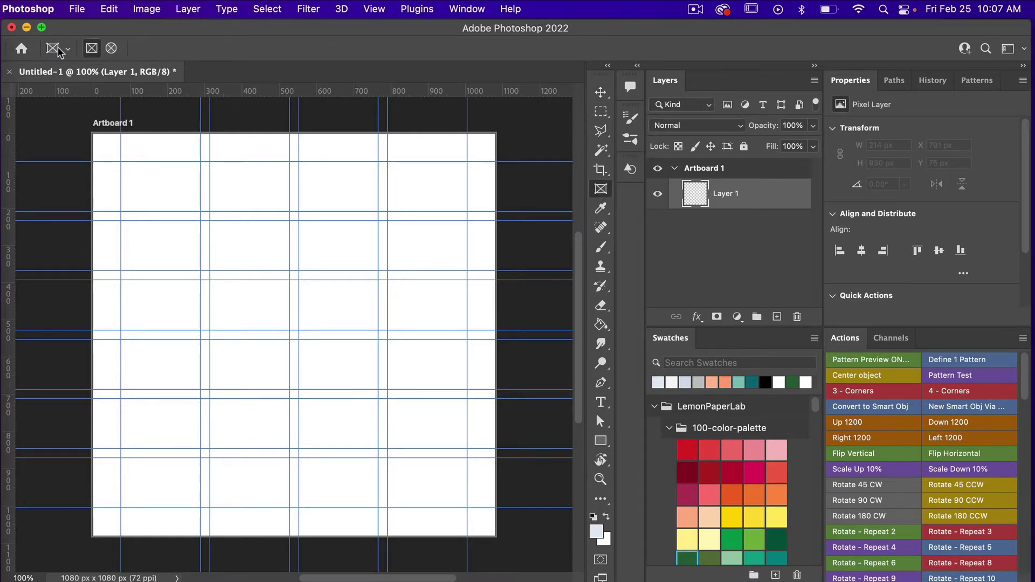
{"action": "left_click", "coordinate": [92, 48]}
{"action": "left_click_drag", "start_coordinate": [120, 160], "coordinate": [375, 507]}
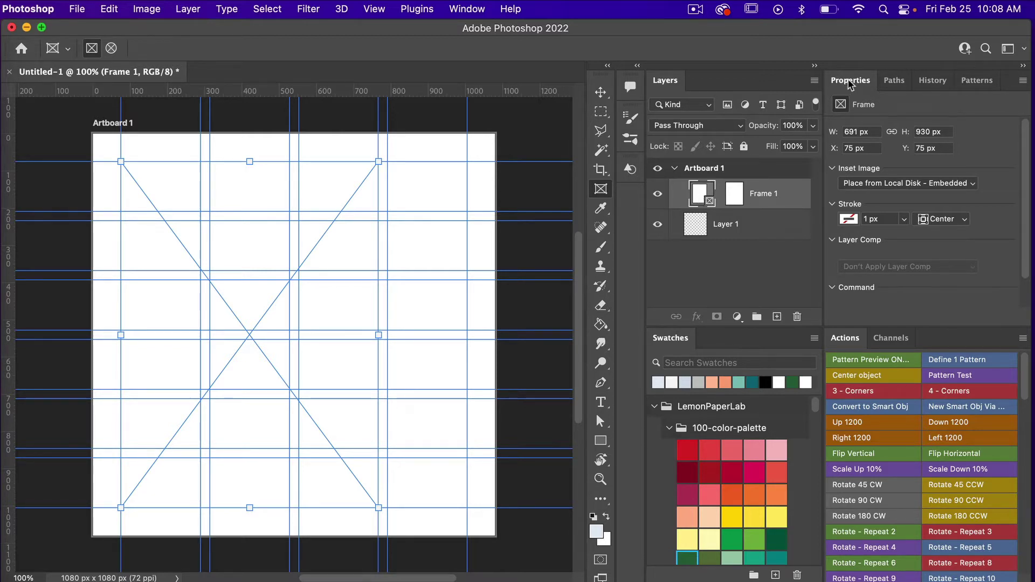
{"action": "left_click", "coordinate": [467, 8]}
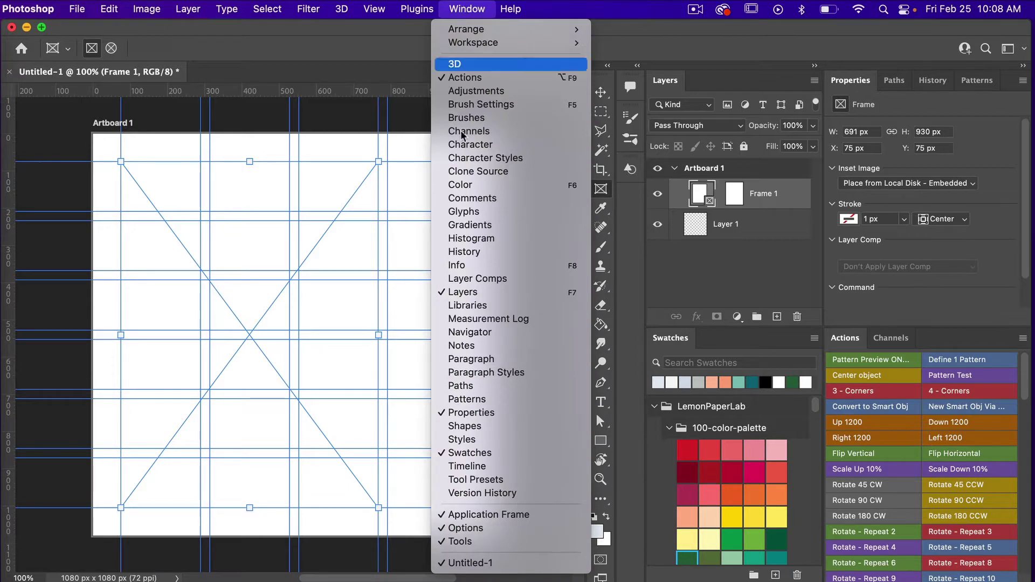
{"action": "left_click", "coordinate": [941, 111]}
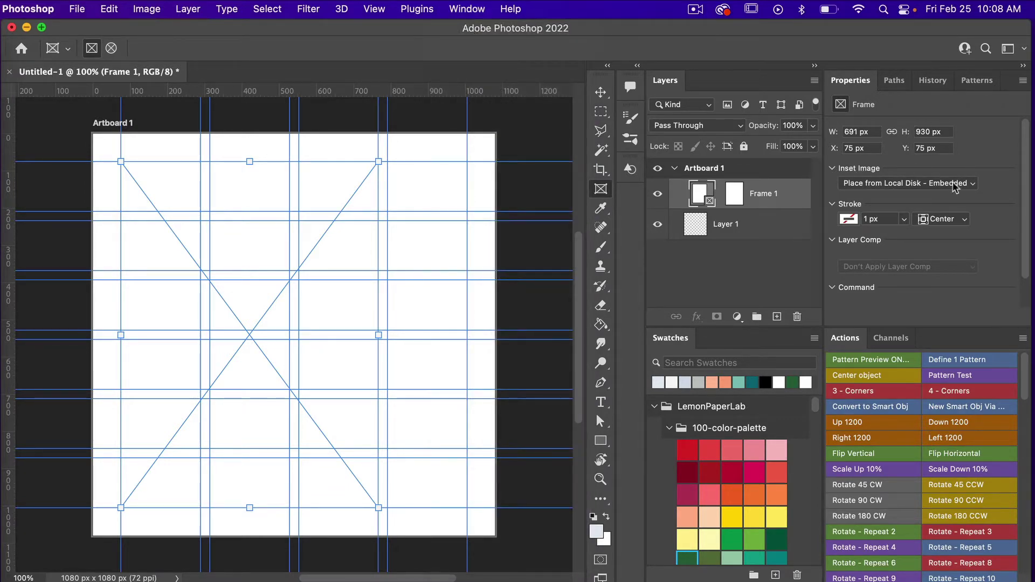
Place the beach photo JPEG from the Unsplash folder into the frame as an embedded image from local disk
{"action": "left_click", "coordinate": [969, 184]}
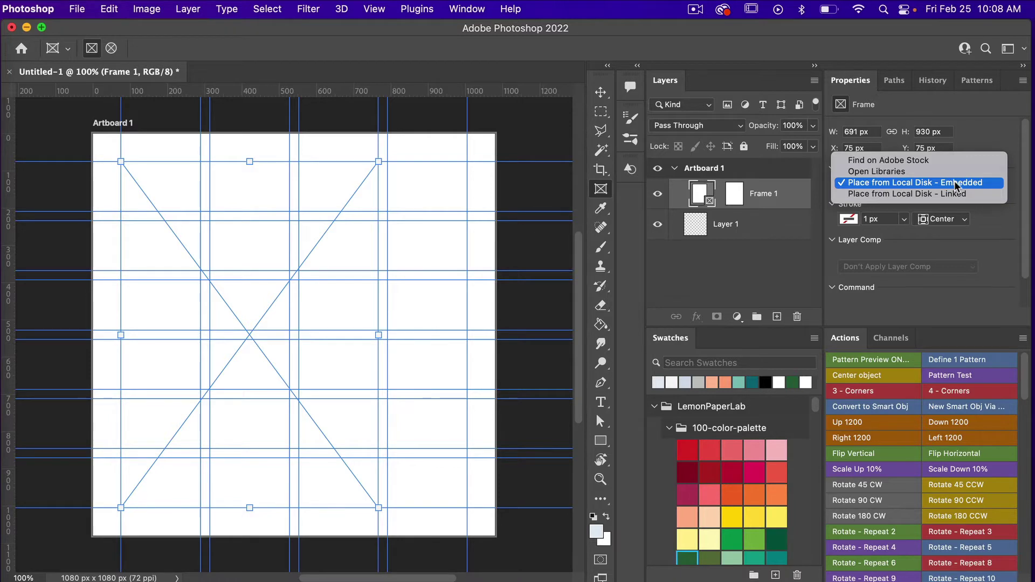
{"action": "left_click", "coordinate": [984, 183]}
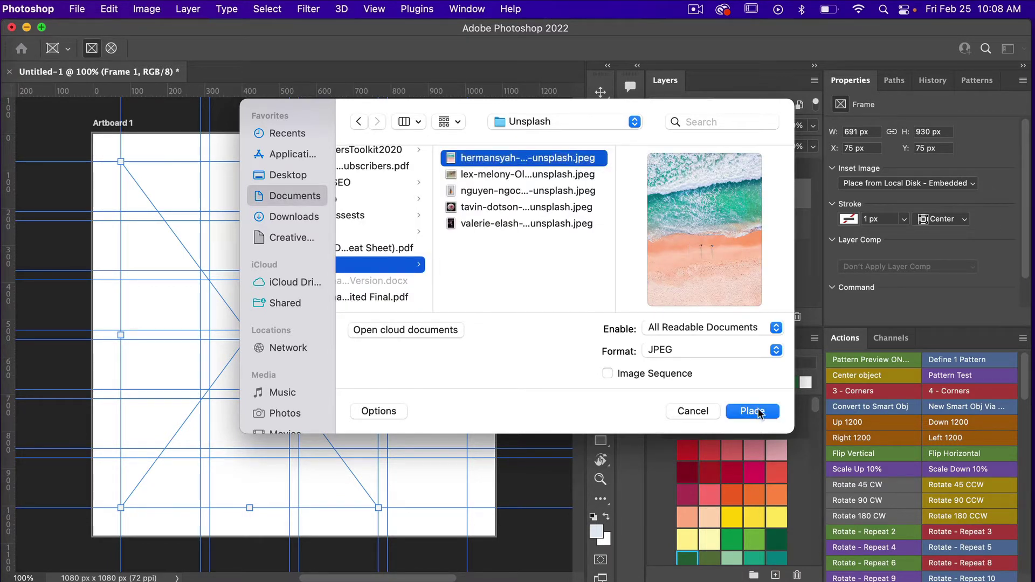
{"action": "left_click", "coordinate": [755, 411]}
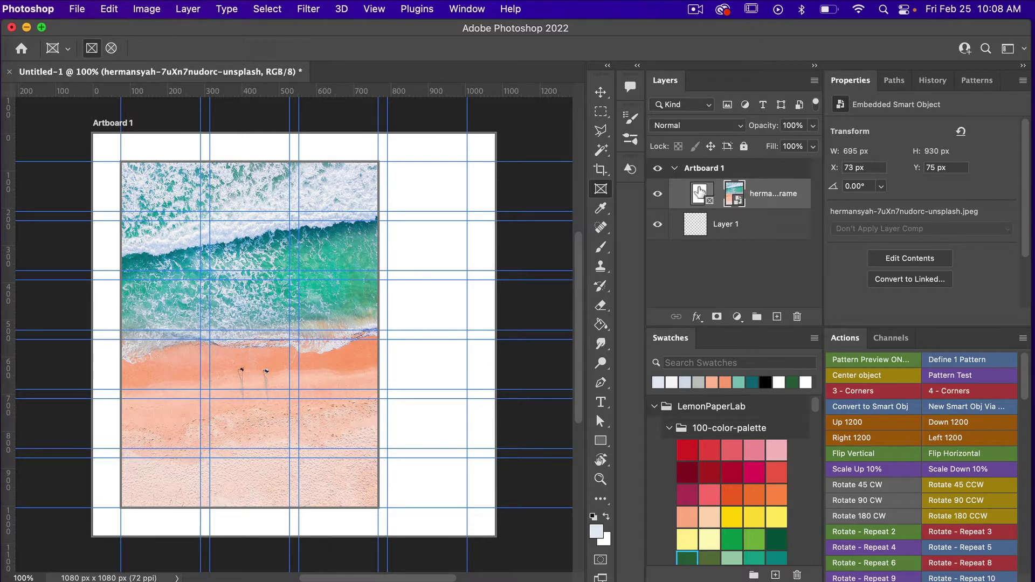
Nudge the beach photo 2 px right inside its frame, and enlarge it to about 31.5% while repositioning it
{"action": "key", "text": "Right"}
{"action": "key", "text": "Right"}
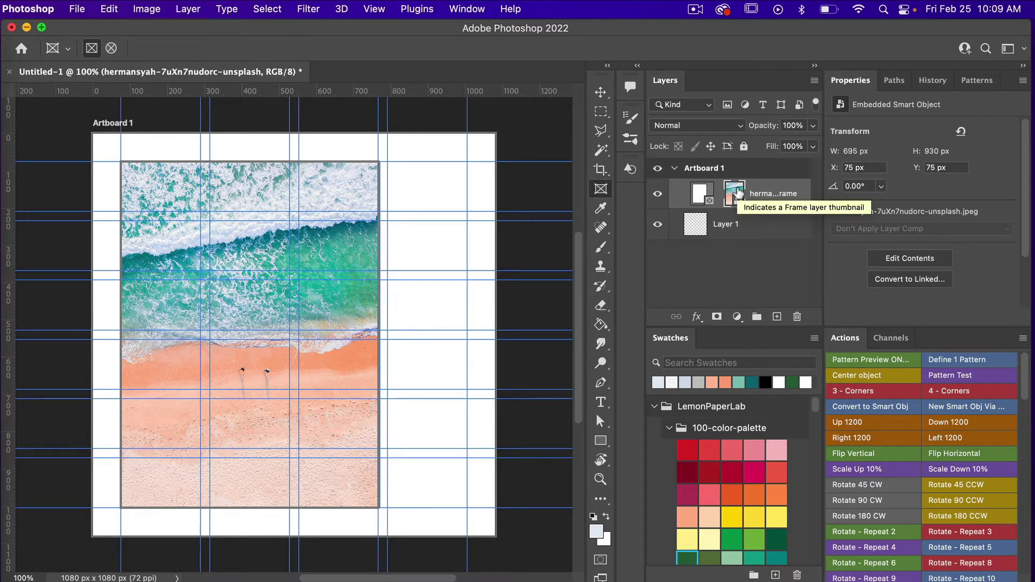
{"action": "key", "text": "super+t"}
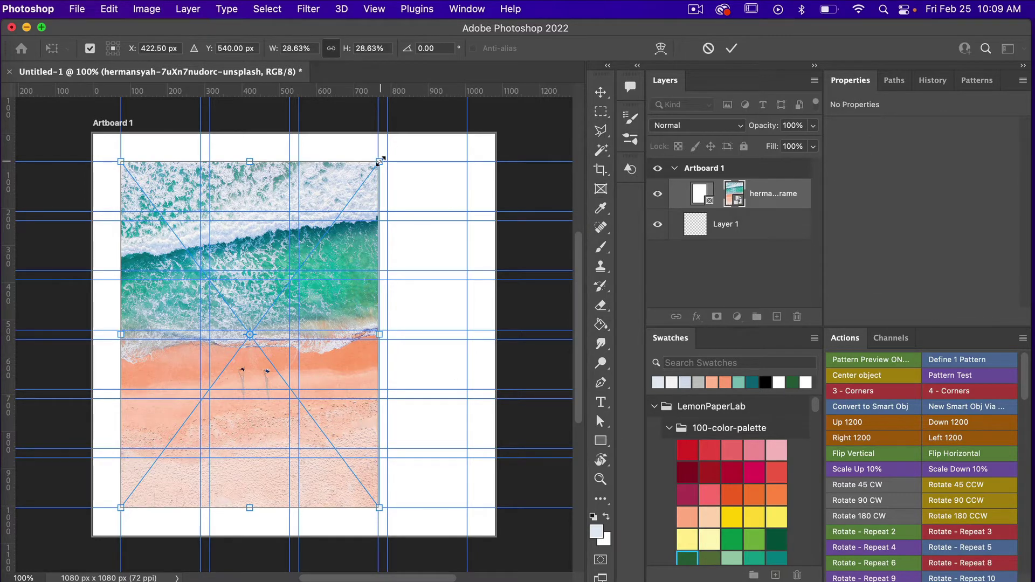
{"action": "left_click_drag", "start_coordinate": [380, 161], "coordinate": [405, 127]}
{"action": "mouse_move", "coordinate": [353, 245]}
{"action": "left_mouse_down"}
{"action": "mouse_move", "coordinate": [346, 264]}
{"action": "mouse_move", "coordinate": [342, 257]}
{"action": "left_mouse_up"}
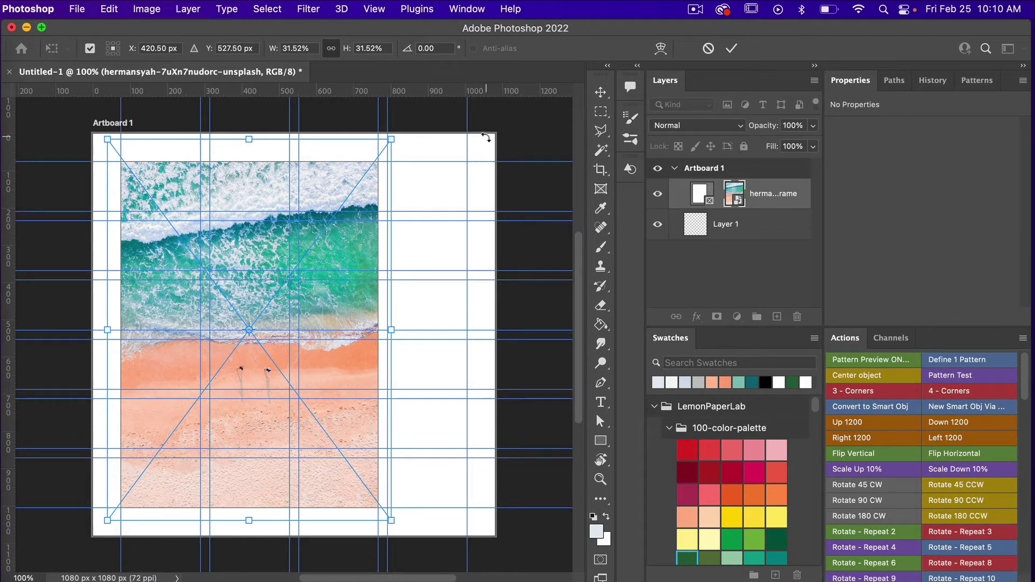
{"action": "left_click", "coordinate": [734, 49]}
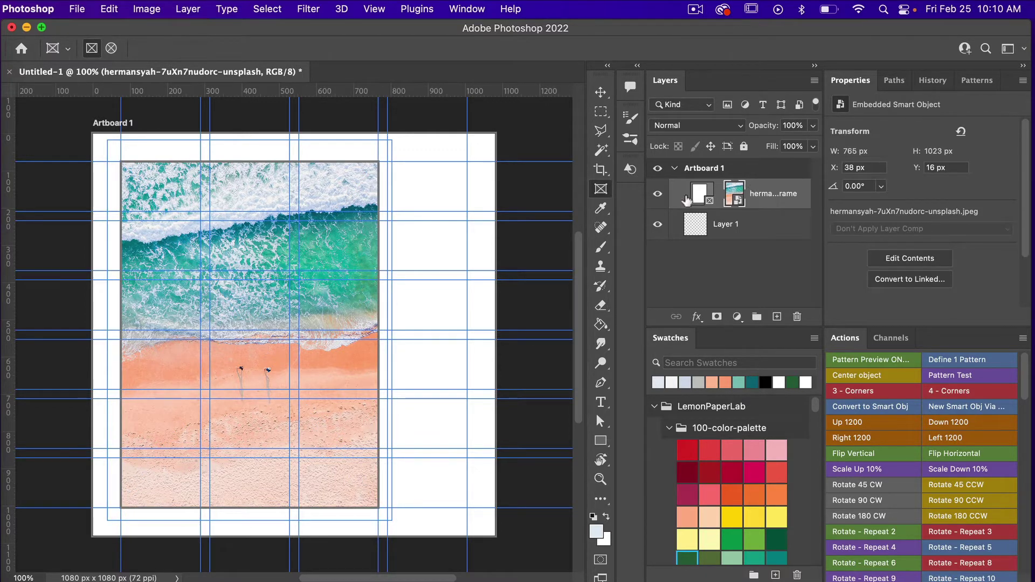
View the embedded beach photo's smart object contents in their own document and close it again
{"action": "double_click", "coordinate": [736, 195]}
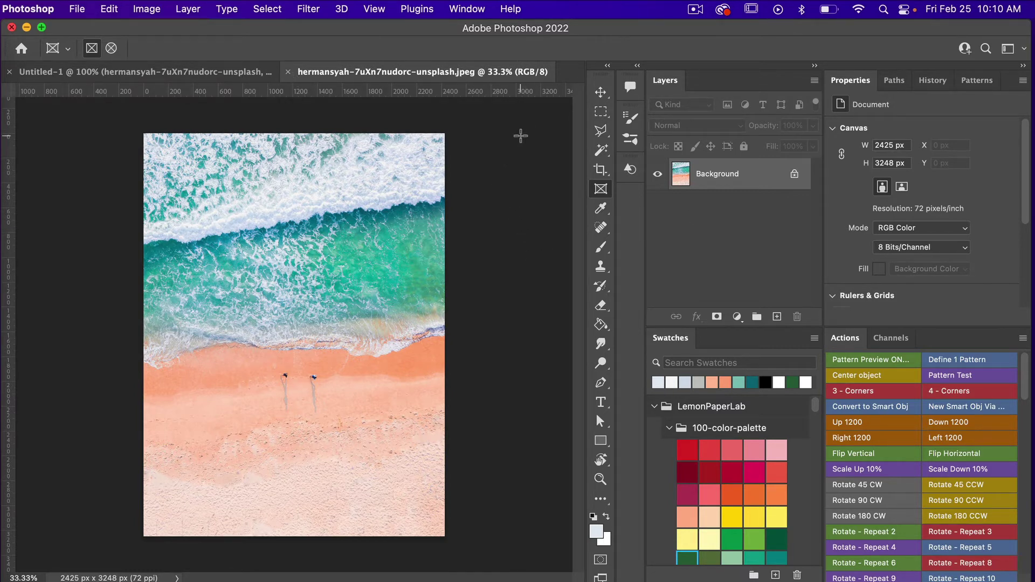
{"action": "key", "text": "super+w"}
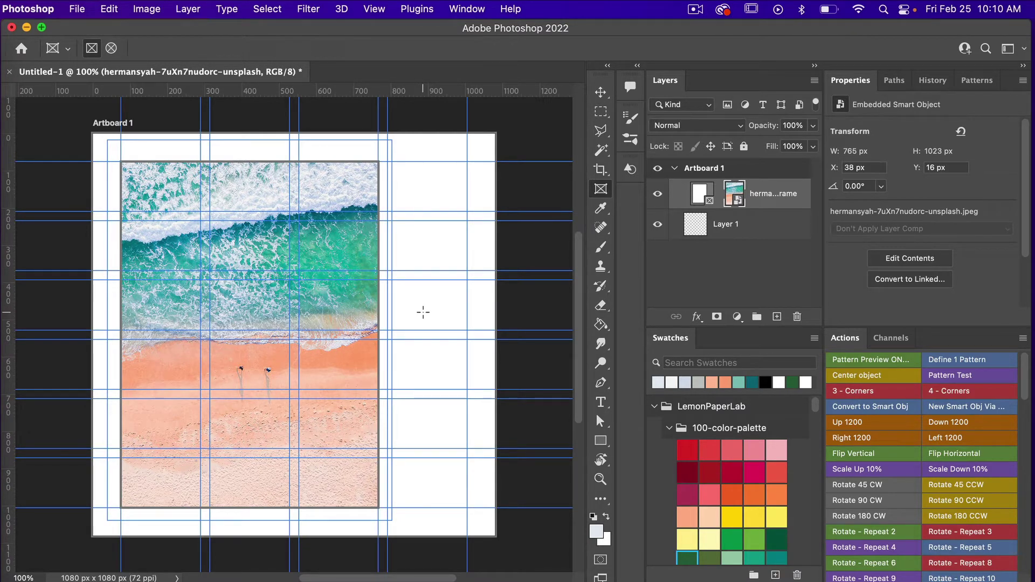
Try narrowing the frame to about 546 px wide by moving its right edge inward, and undo the resize
{"action": "left_click", "coordinate": [700, 193]}
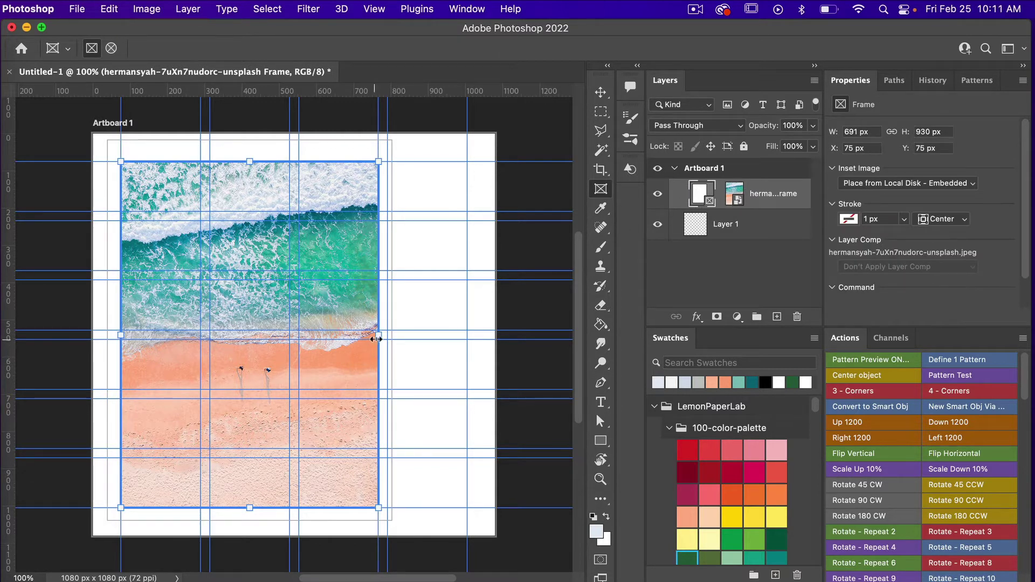
{"action": "left_click_drag", "start_coordinate": [378, 335], "coordinate": [323, 335]}
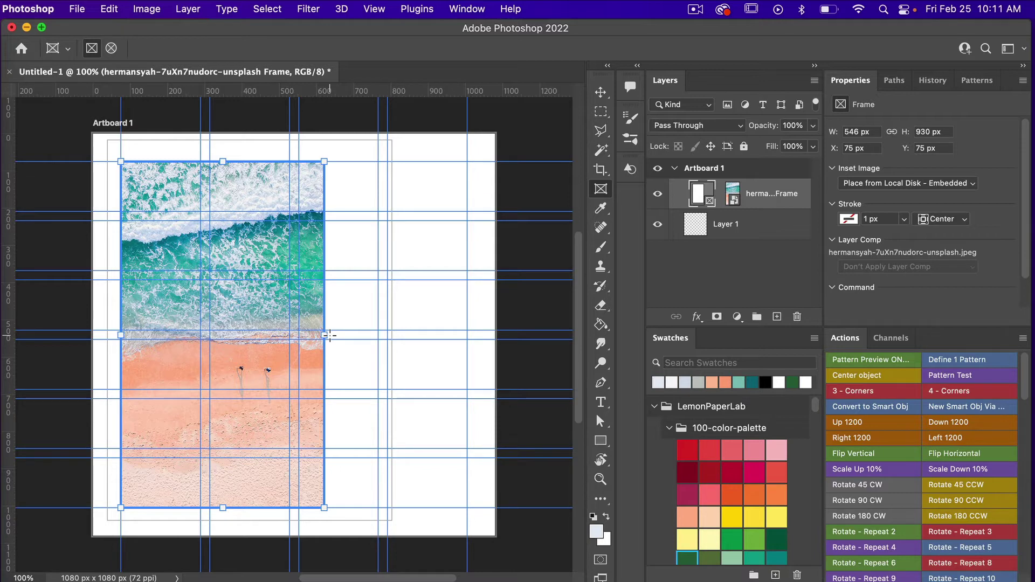
{"action": "key", "text": "super+z"}
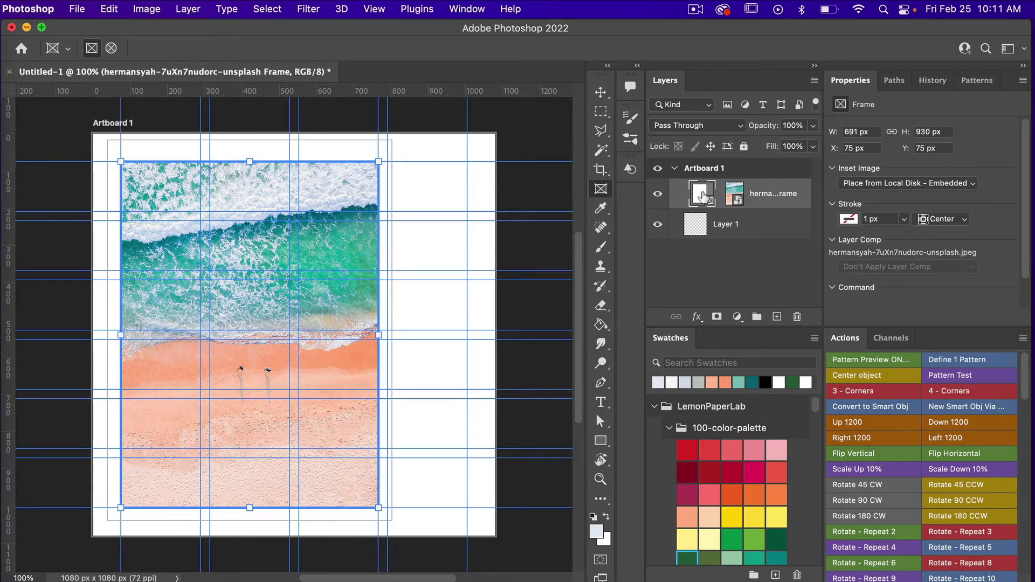
Try scaling the frame and beach photo together to about 74%, and cancel the transform
{"action": "left_click", "coordinate": [736, 192]}
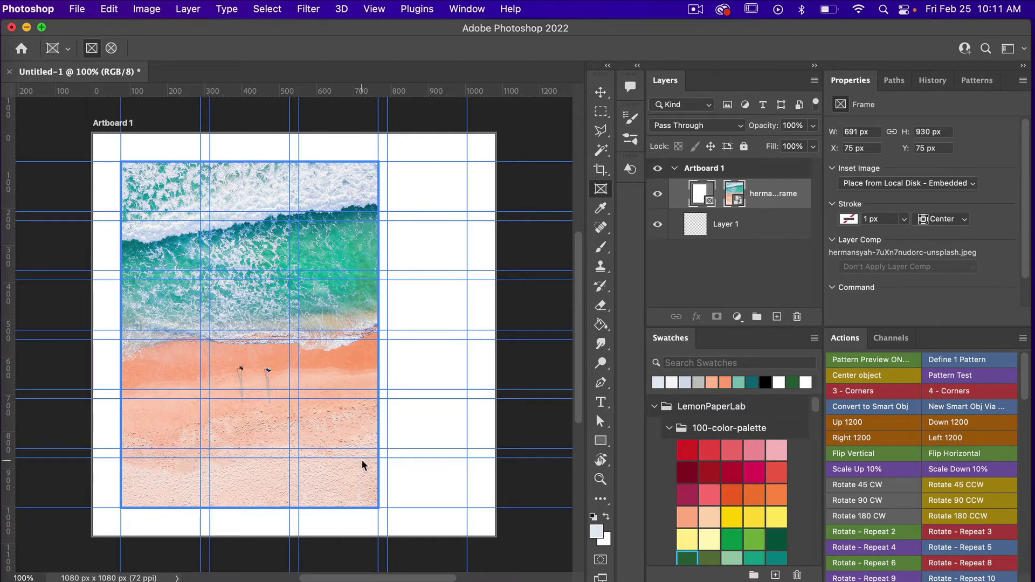
{"action": "key", "text": "super+t"}
{"action": "left_click_drag", "start_coordinate": [376, 507], "coordinate": [294, 429]}
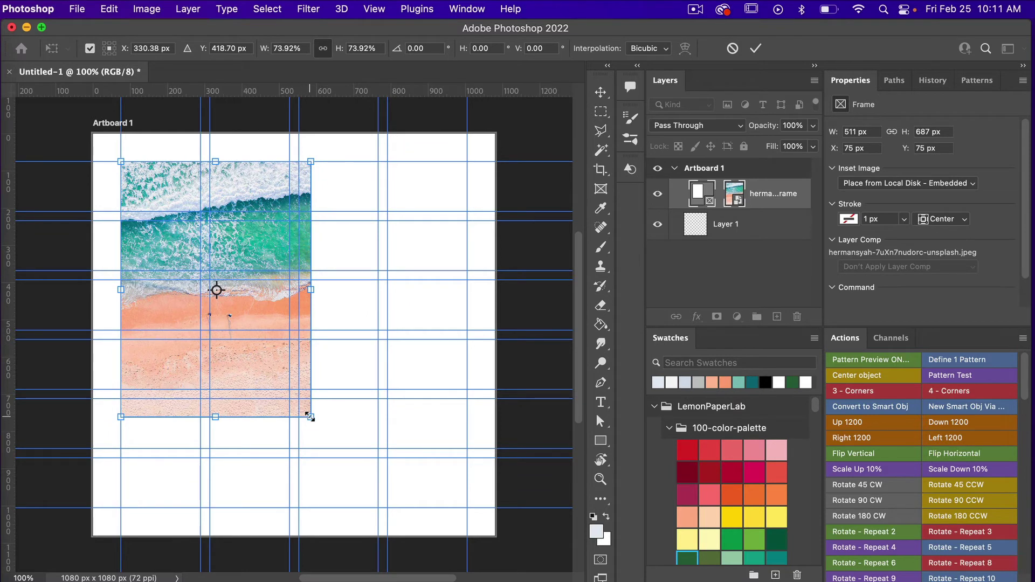
{"action": "left_click", "coordinate": [732, 49]}
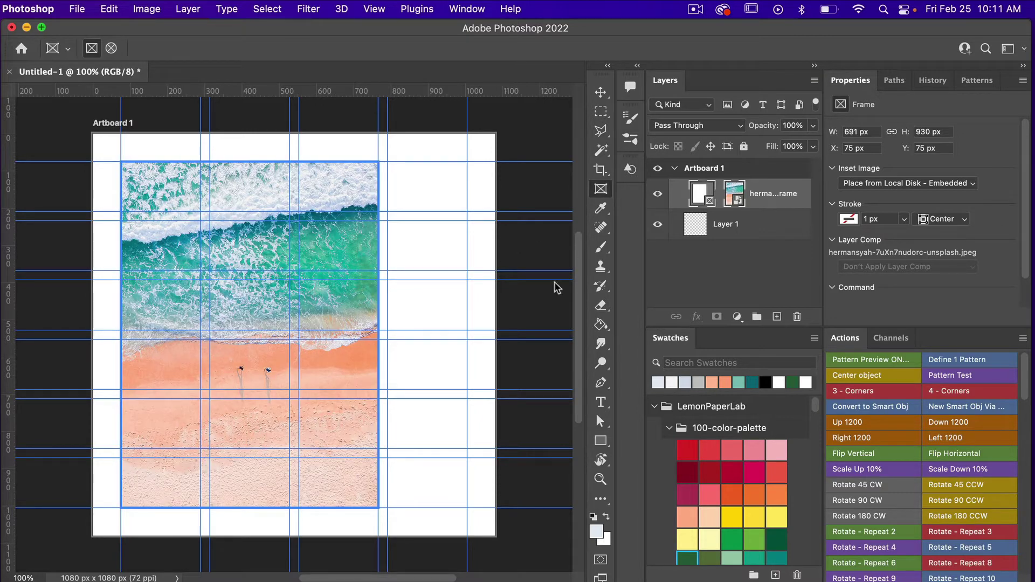
Alternate the selection between the beach photo, its frame, and both together, finishing with both selected
{"action": "left_click", "coordinate": [341, 309]}
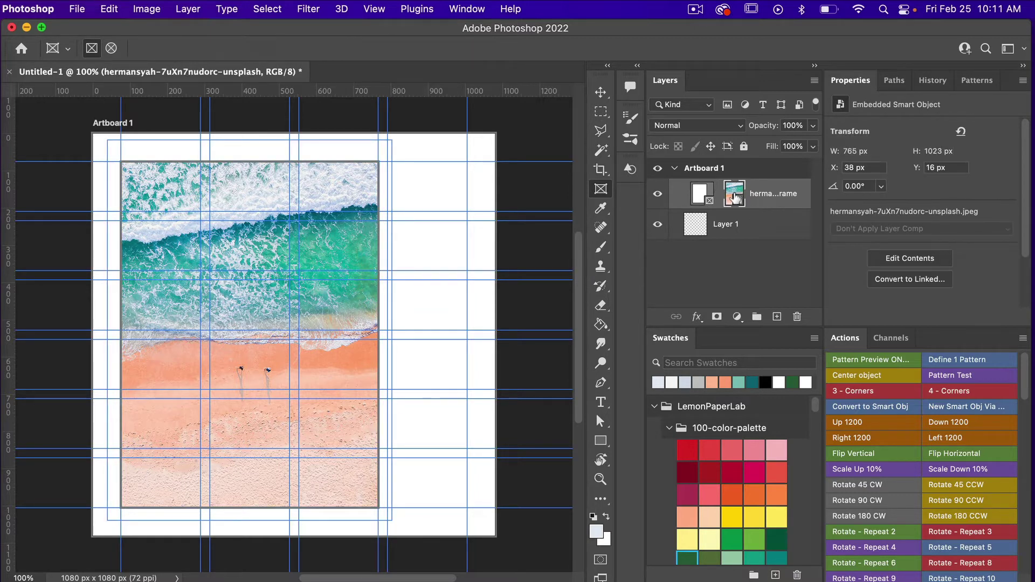
{"action": "left_click", "coordinate": [340, 303]}
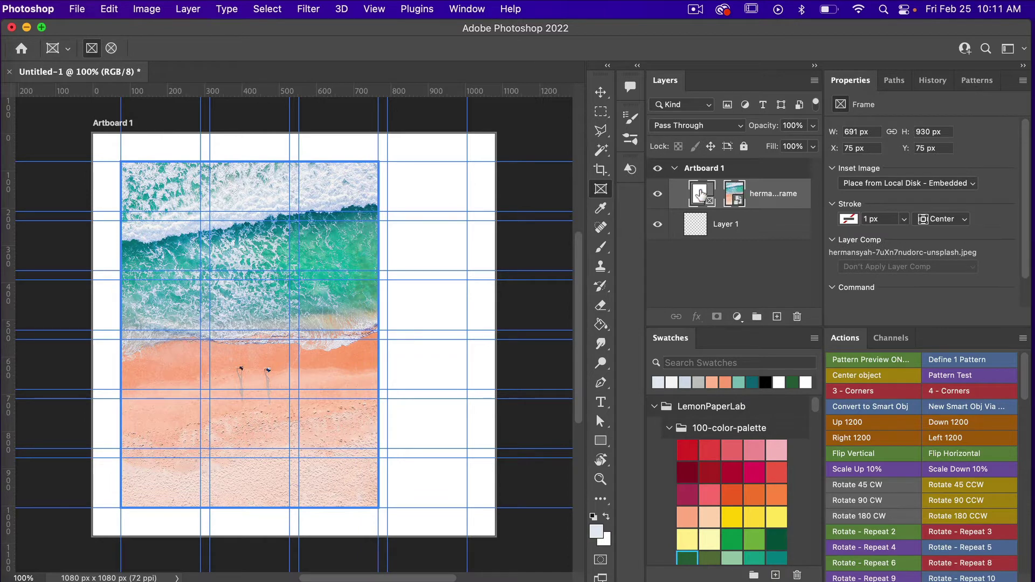
{"action": "left_click", "coordinate": [341, 300]}
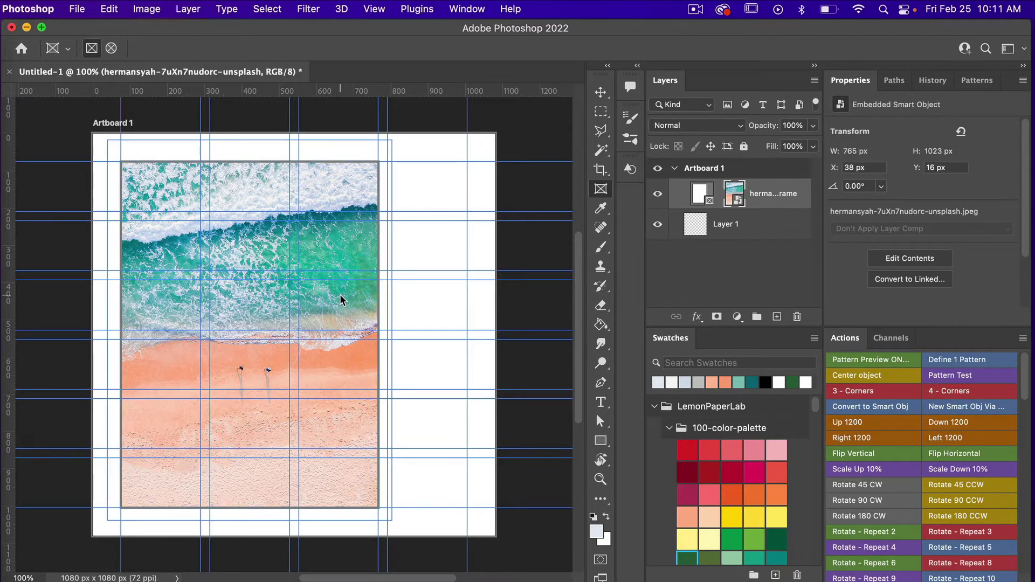
{"action": "left_click", "coordinate": [709, 201]}
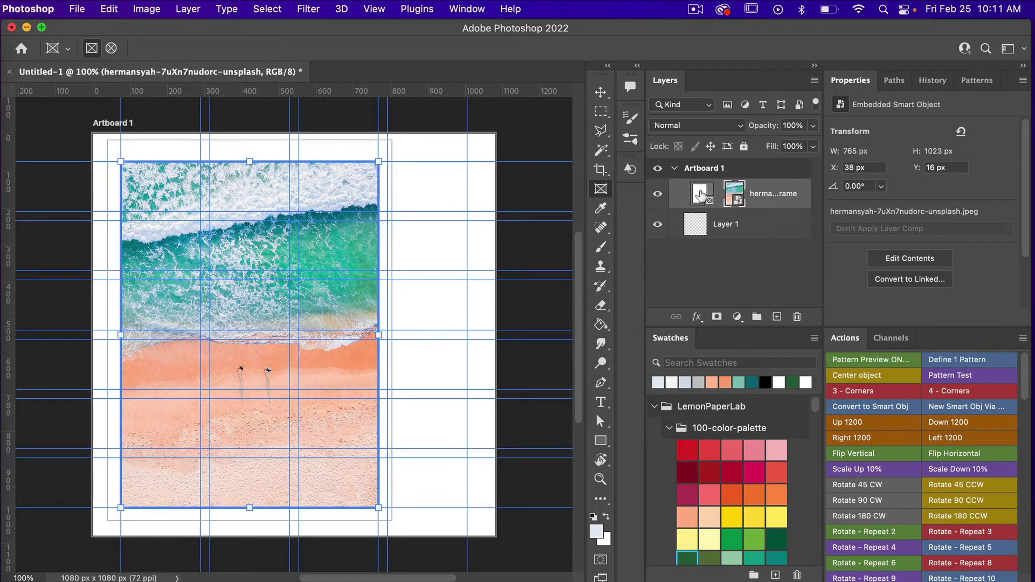
{"action": "left_click", "coordinate": [349, 306]}
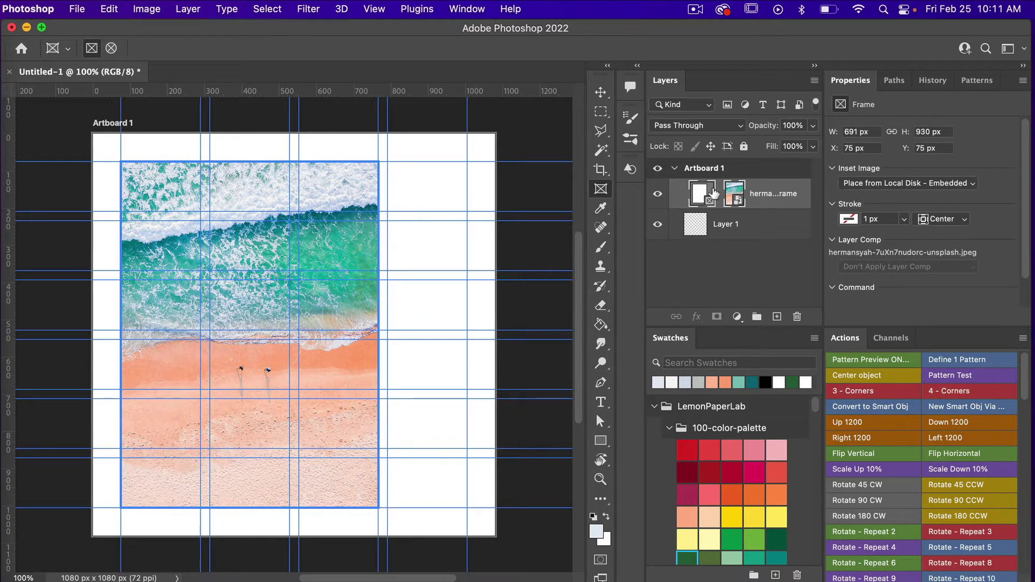
{"action": "left_click", "coordinate": [329, 312]}
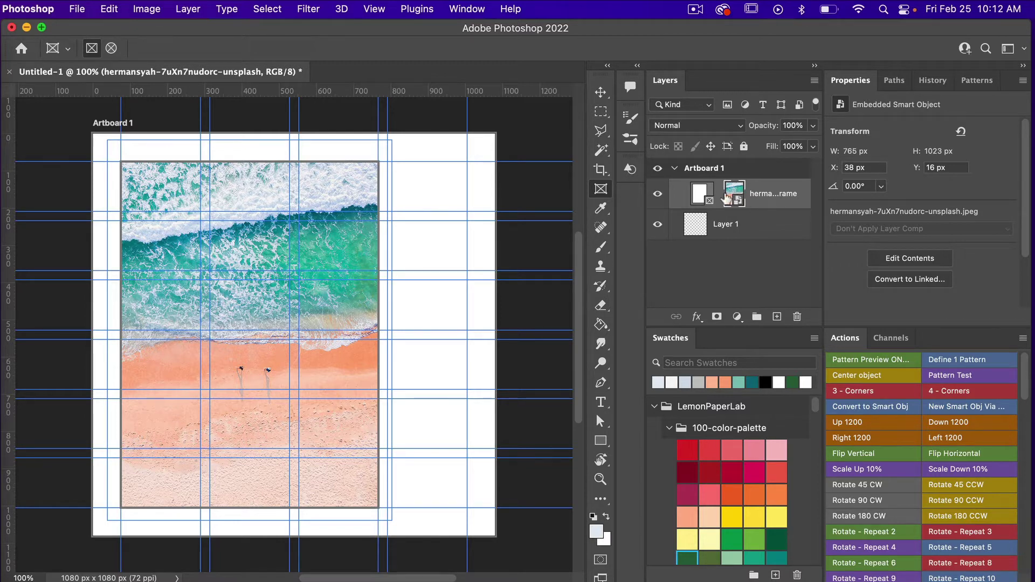
{"action": "left_click", "coordinate": [785, 194]}
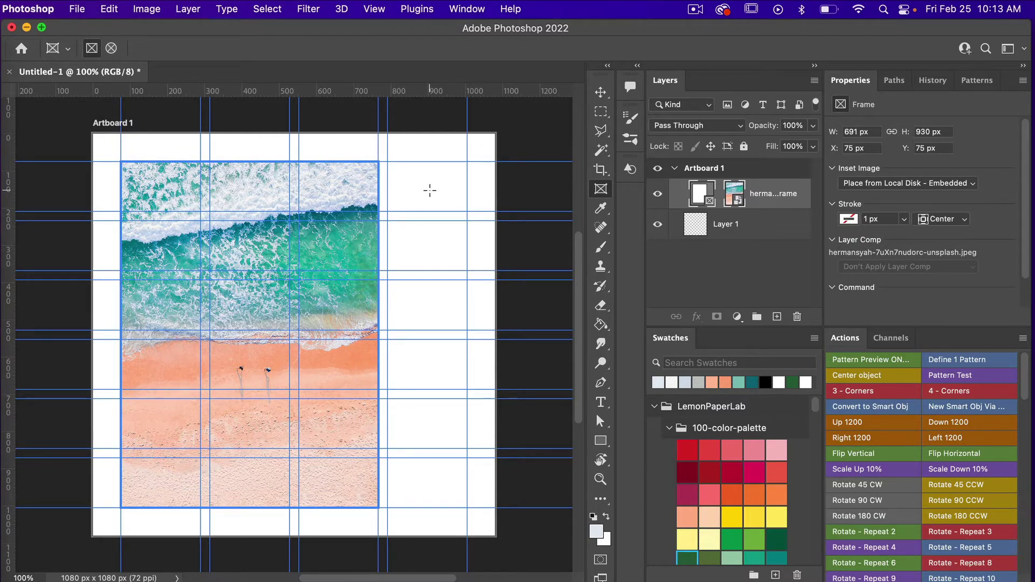
On a new layer, fill a 214 x 135 px rectangle with black in the first grid cell beside the photo's upper right corner
{"action": "key", "text": "m"}
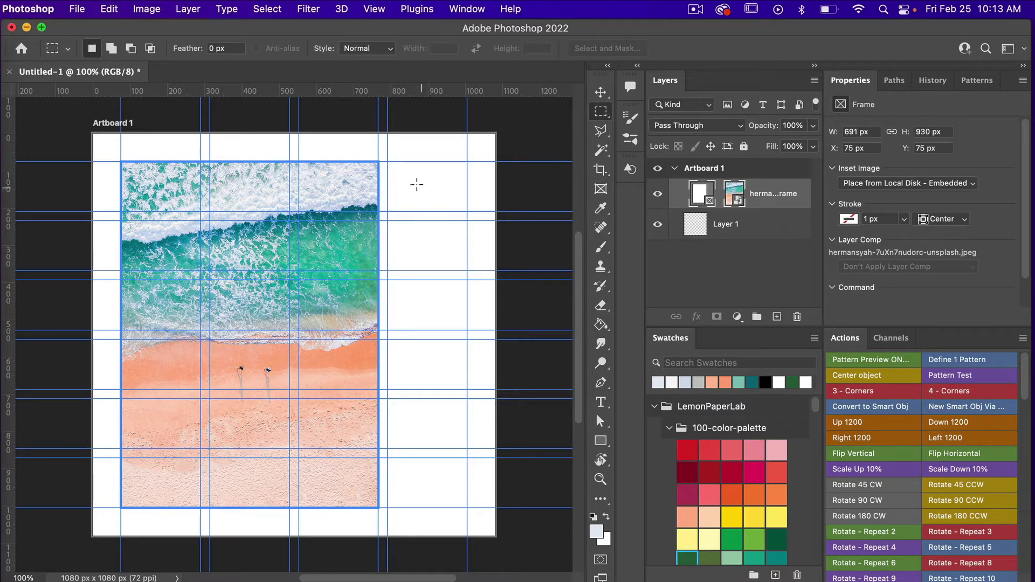
{"action": "left_click", "coordinate": [776, 317]}
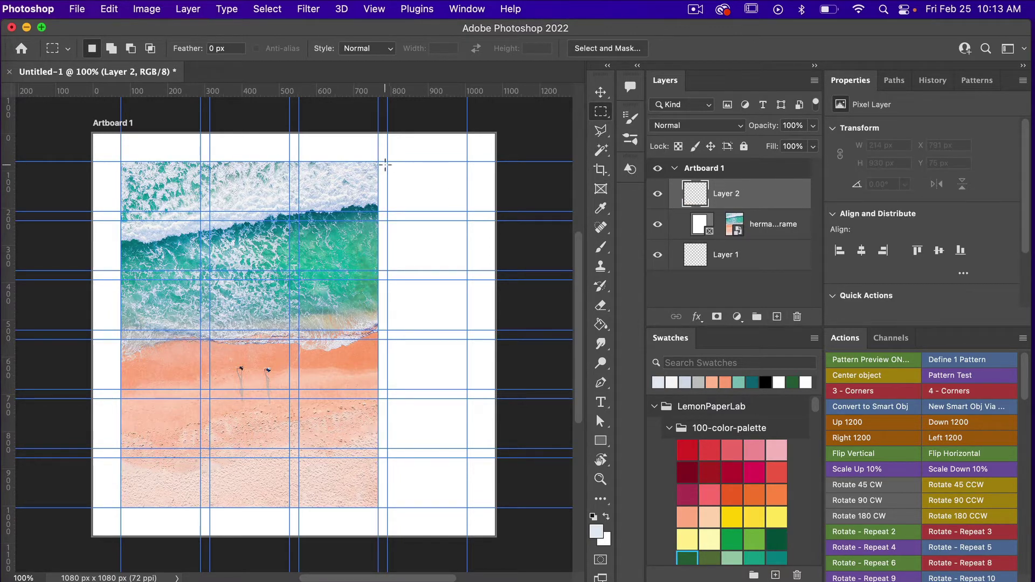
{"action": "left_click_drag", "start_coordinate": [387, 160], "coordinate": [467, 212]}
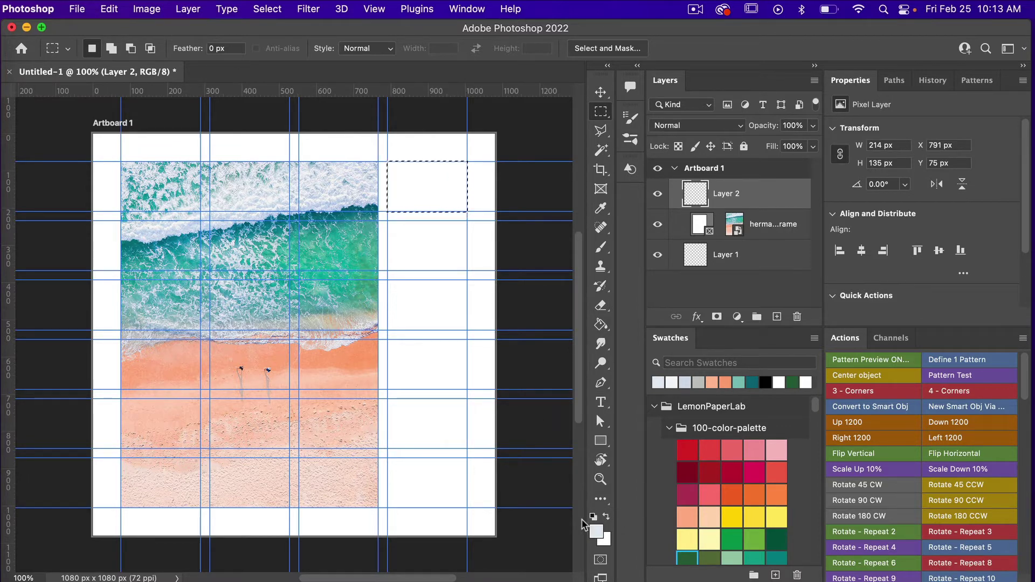
{"action": "key", "text": "d"}
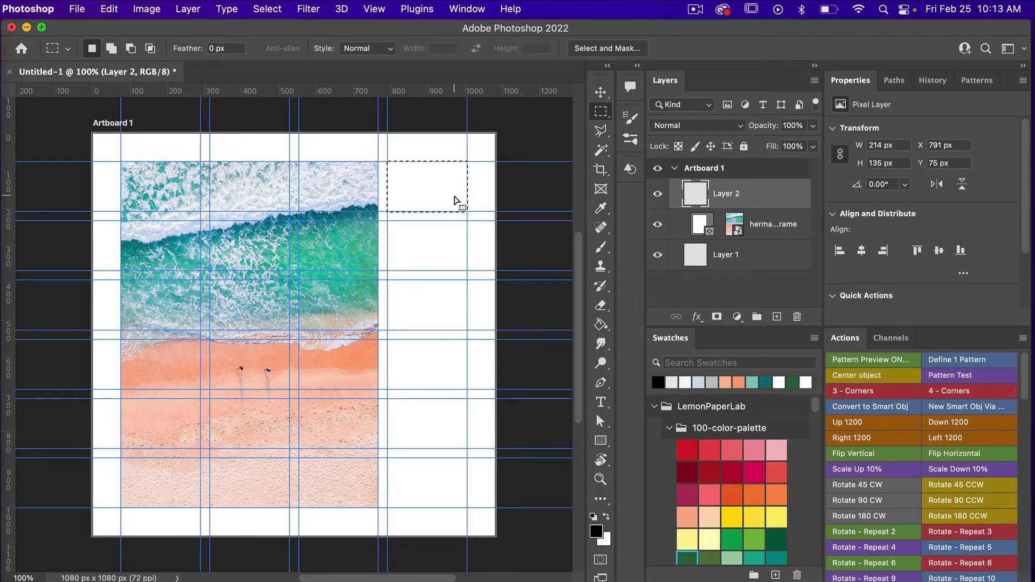
{"action": "key", "text": "alt+BackSpace"}
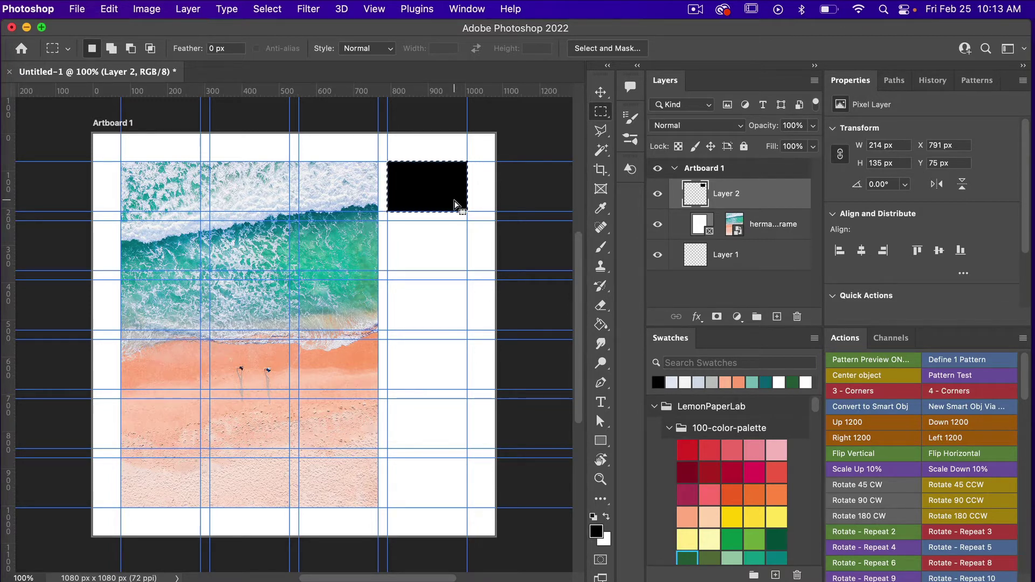
{"action": "key", "text": "super+d"}
Duplicate the black rectangle straight down into the next grid cell of the same column
{"action": "key", "text": "v"}
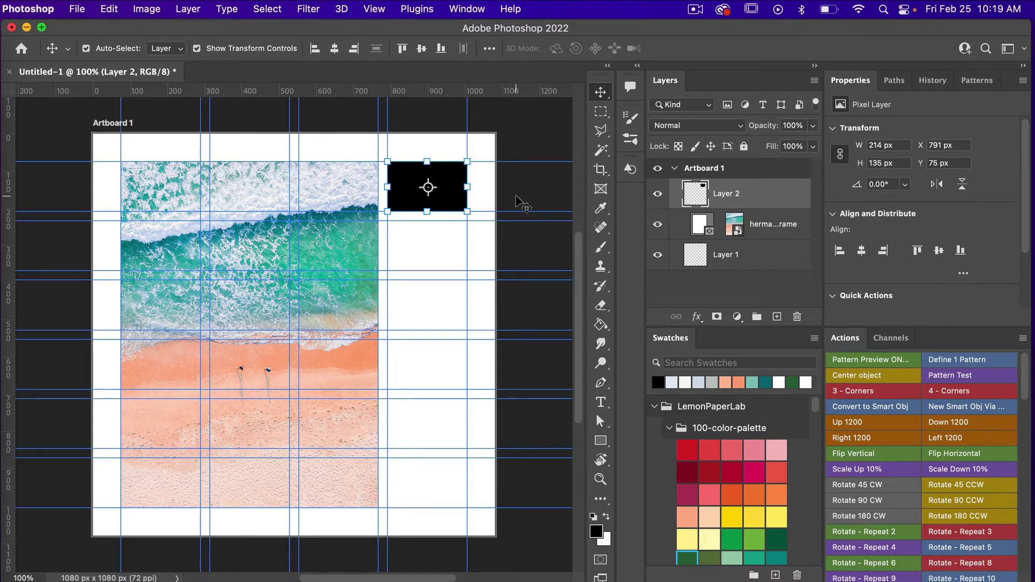
{"action": "key", "text": "super+t"}
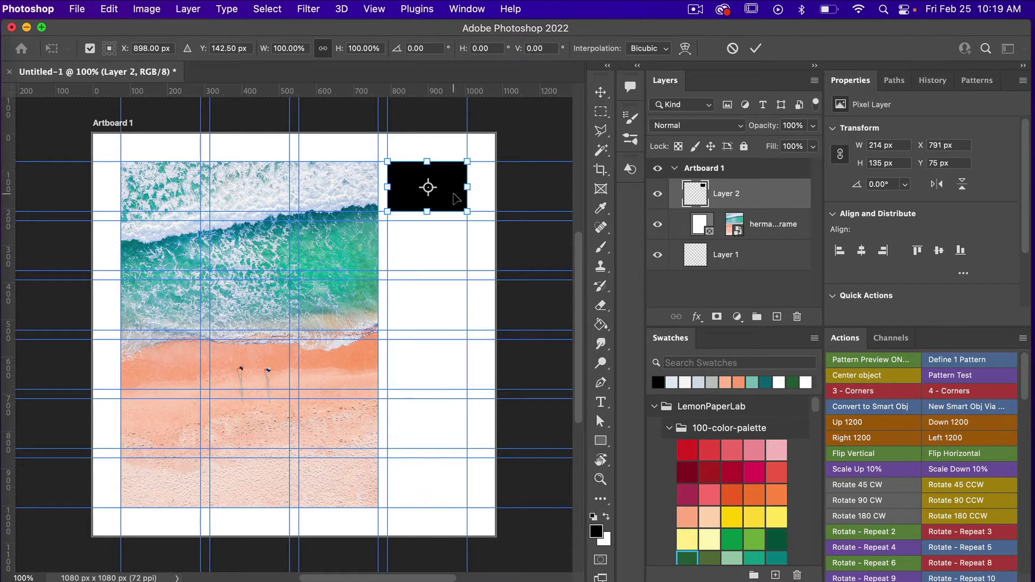
{"action": "left_click_drag", "start_coordinate": [455, 198], "coordinate": [456, 254]}
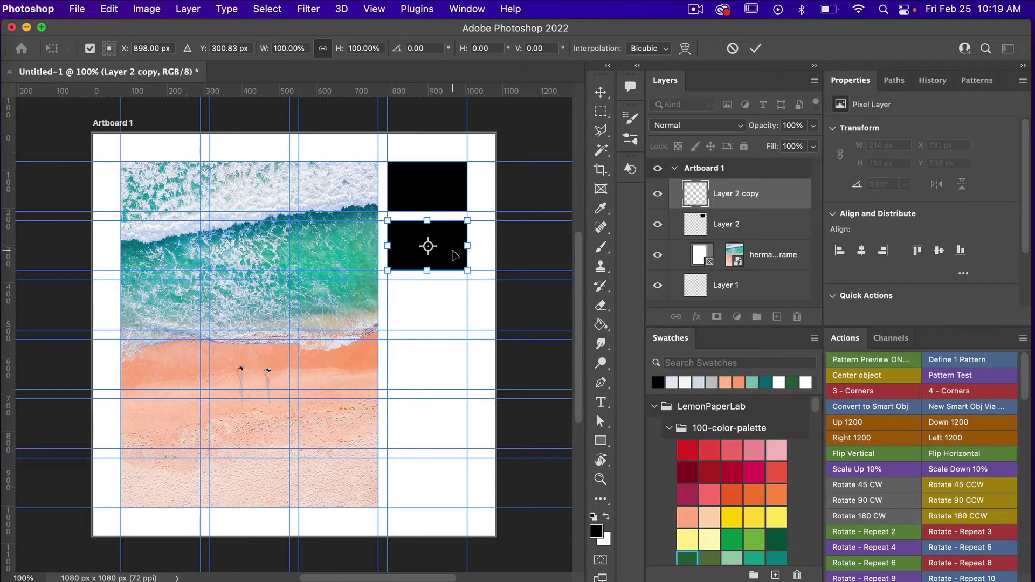
{"action": "left_click", "coordinate": [755, 49]}
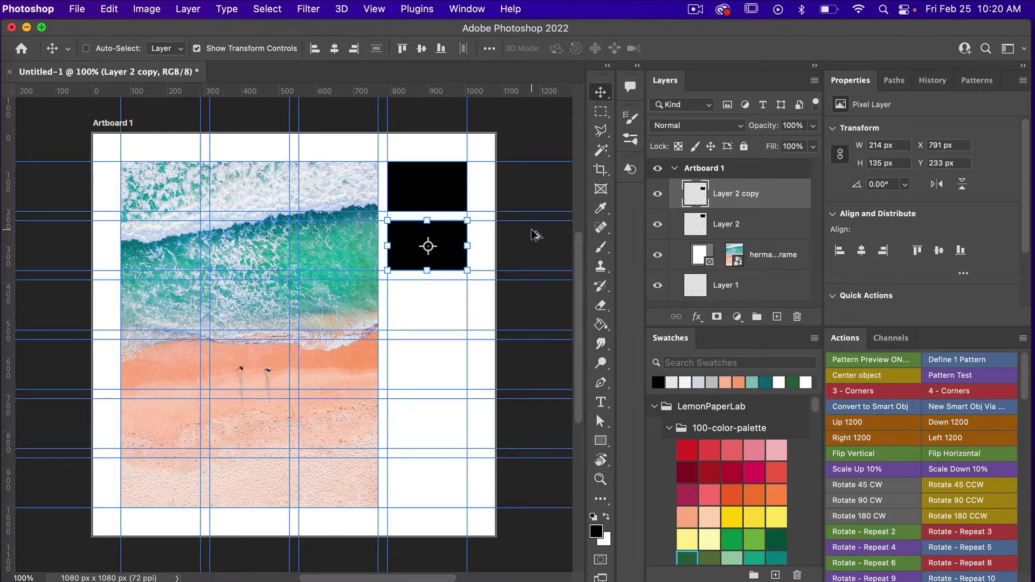
Repeat the duplicating transform four more times to continue the column of black rectangles downward
{"action": "key", "text": "super+alt+shift+t"}
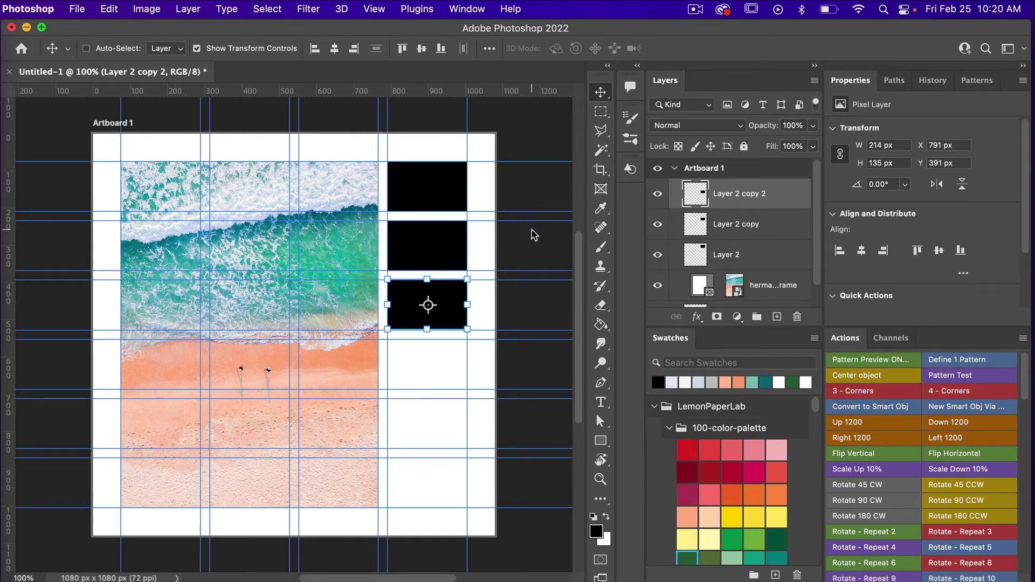
{"action": "key", "text": "super+alt+shift+t"}
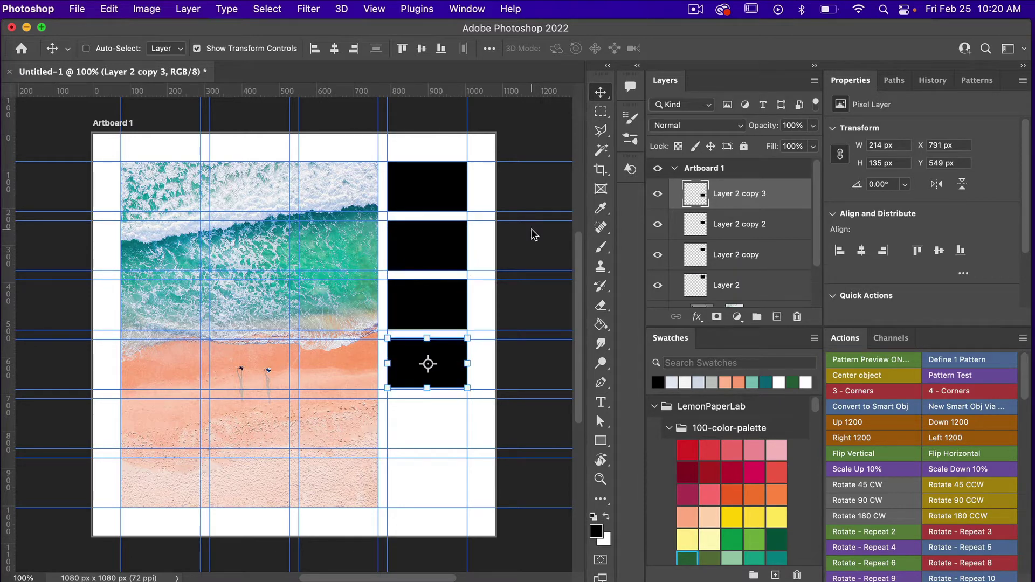
{"action": "key", "text": "super+alt+shift+t"}
{"action": "key", "text": "super+alt+shift+t"}
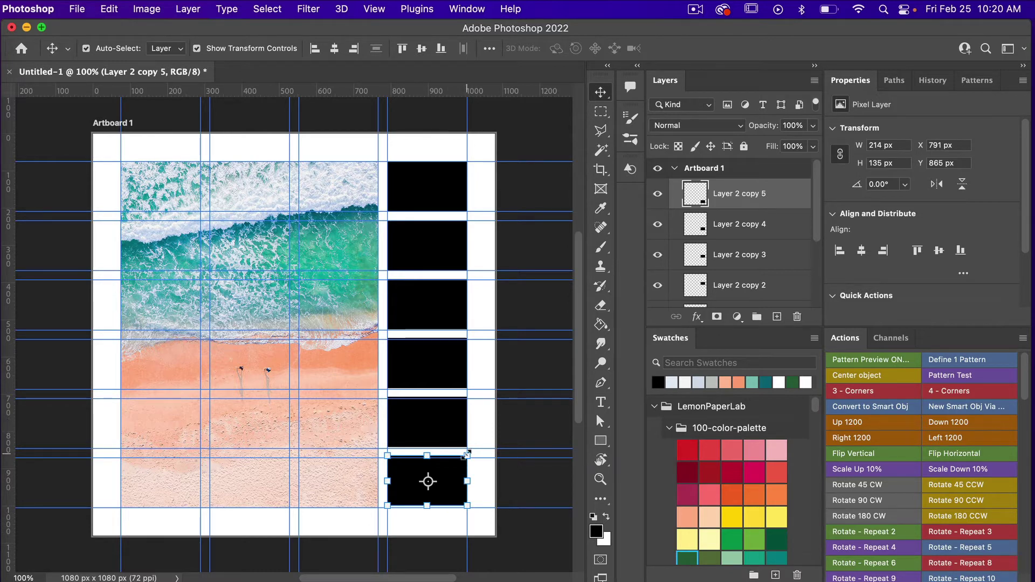
Move the lowest rectangle down to Y 871 px on the guides, and distribute all six rectangles evenly vertically
{"action": "left_click_drag", "start_coordinate": [452, 478], "coordinate": [452, 481]}
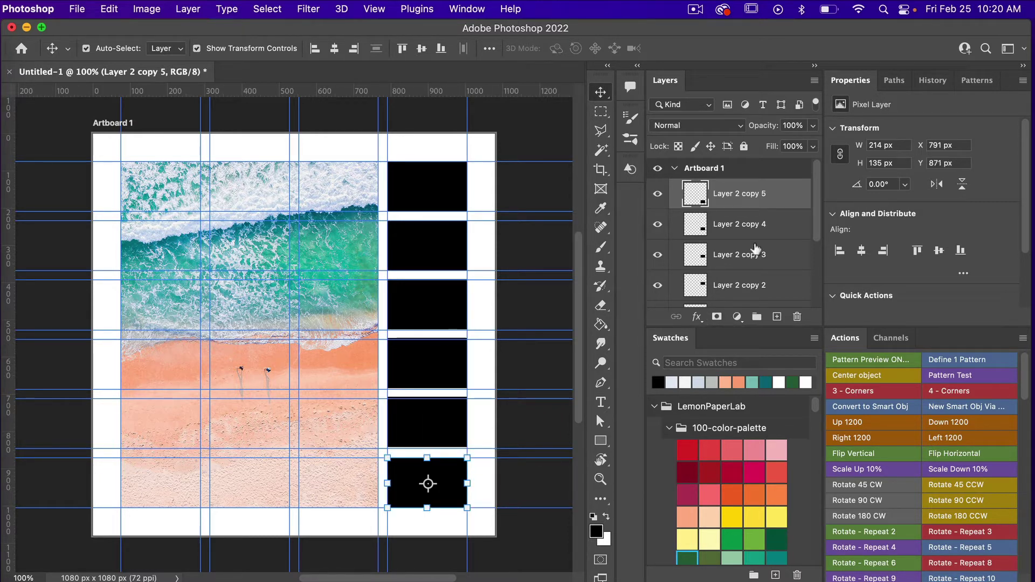
{"action": "scroll", "coordinate": [754, 249], "scroll_direction": "down", "scroll_amount": 3}
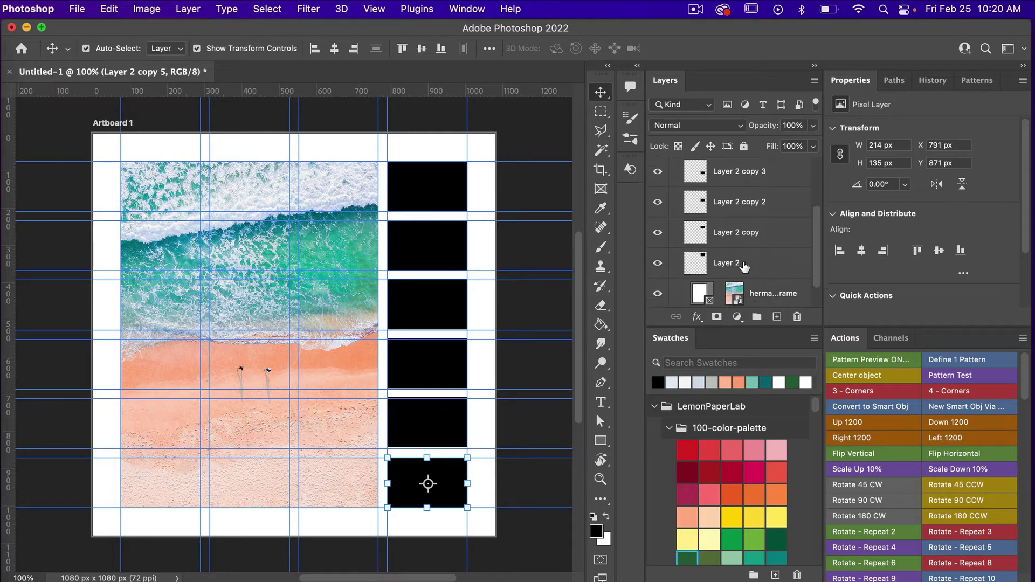
{"action": "left_click", "coordinate": [744, 264], "text": "shift"}
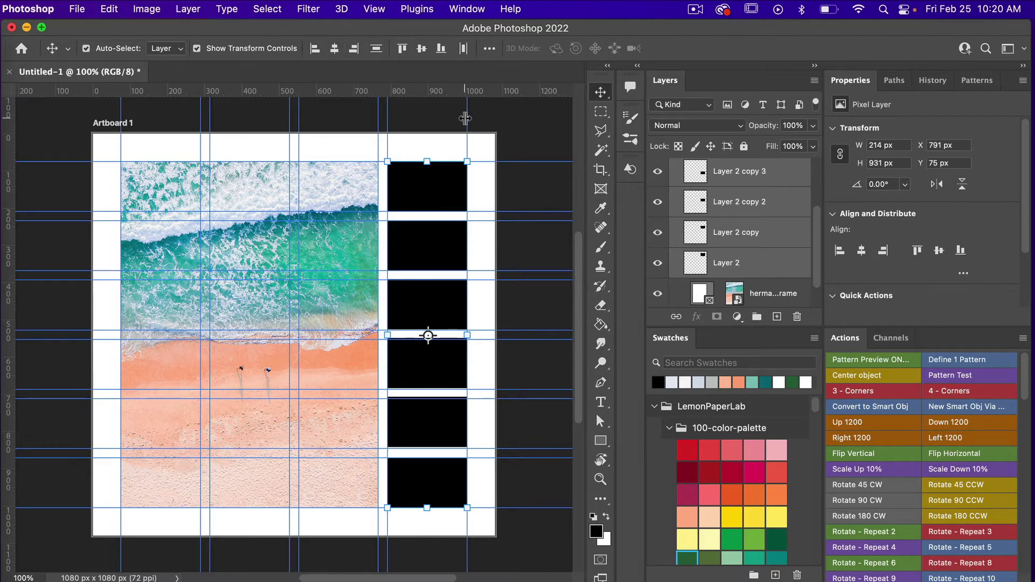
{"action": "left_click", "coordinate": [375, 50]}
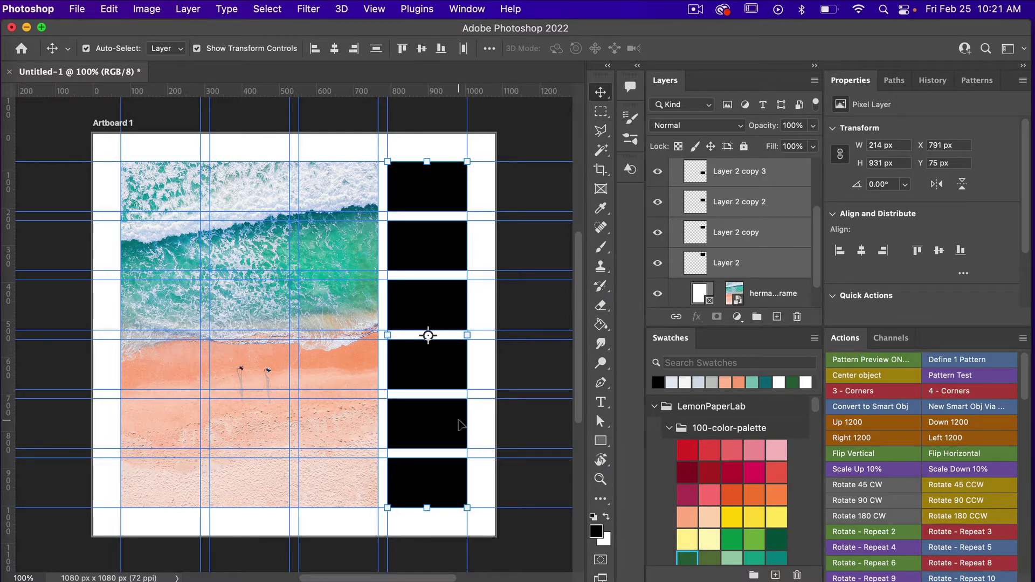
Merge the six black rectangle layers into one layer and clear all guides from the document
{"action": "scroll", "coordinate": [780, 205], "scroll_direction": "up", "scroll_amount": 3}
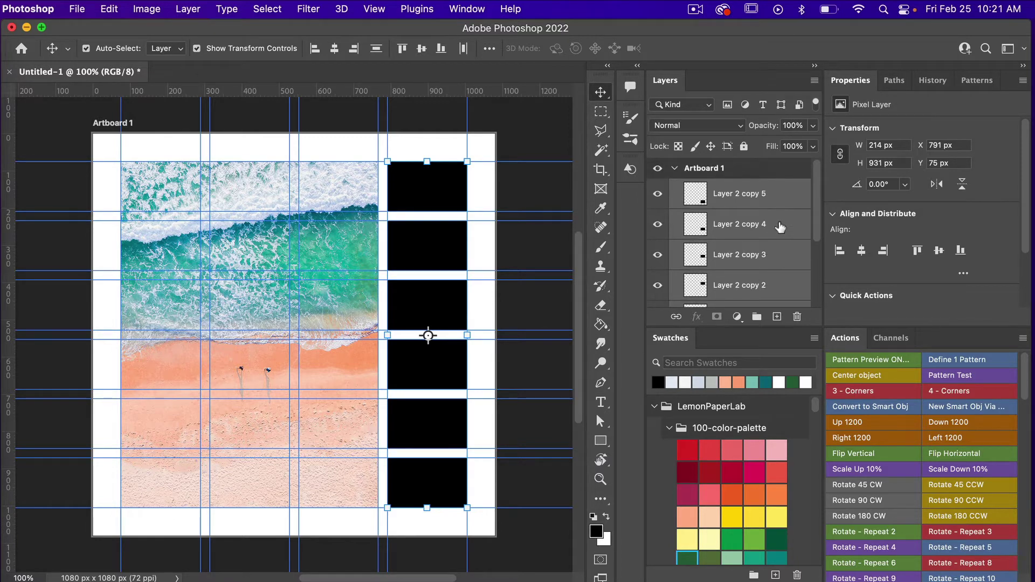
{"action": "right_click", "coordinate": [779, 226]}
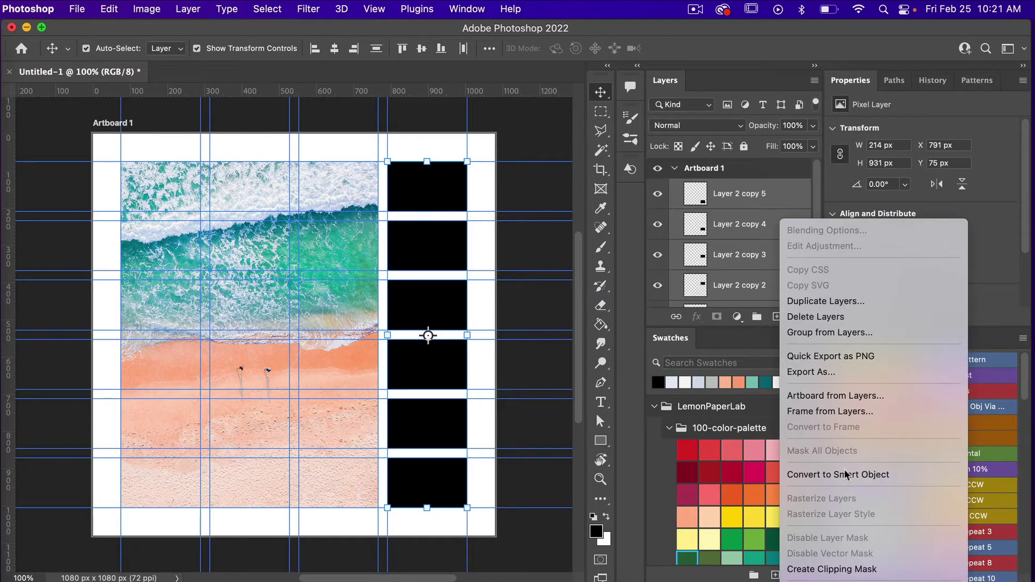
{"action": "scroll", "coordinate": [833, 567], "scroll_direction": "down", "scroll_amount": 5}
{"action": "scroll", "coordinate": [837, 431], "scroll_direction": "down", "scroll_amount": 1}
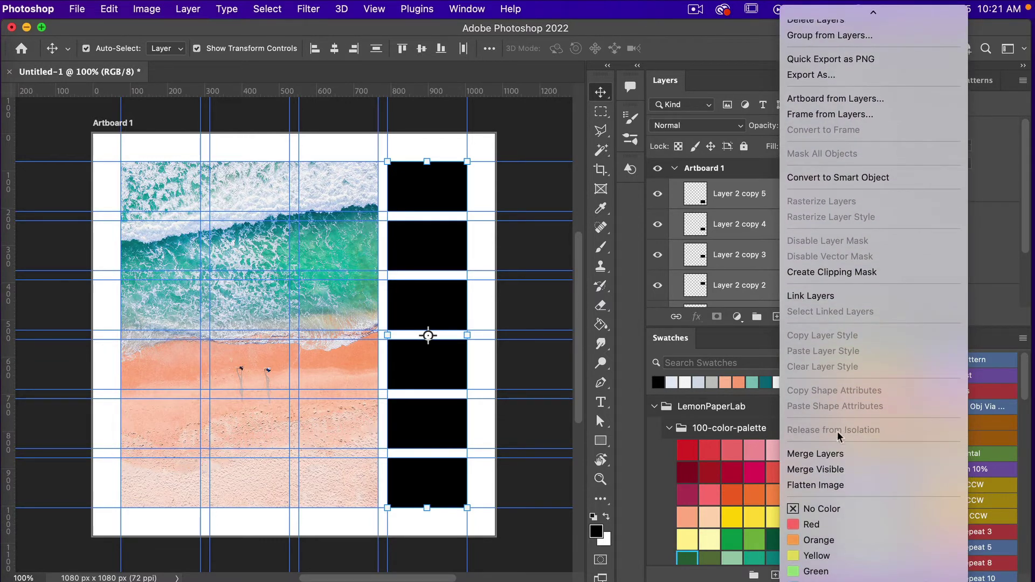
{"action": "left_click", "coordinate": [845, 453]}
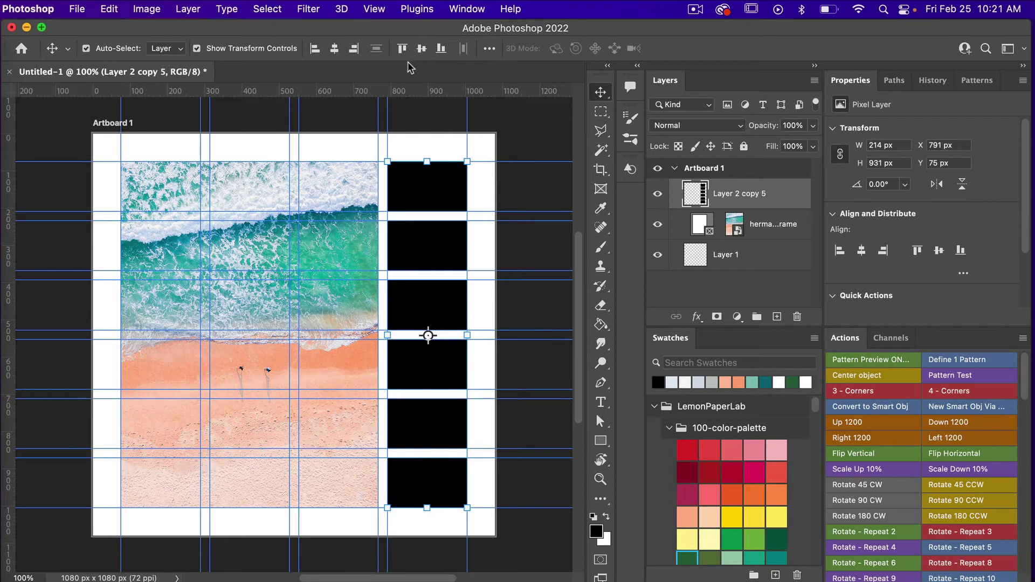
{"action": "left_click", "coordinate": [375, 11]}
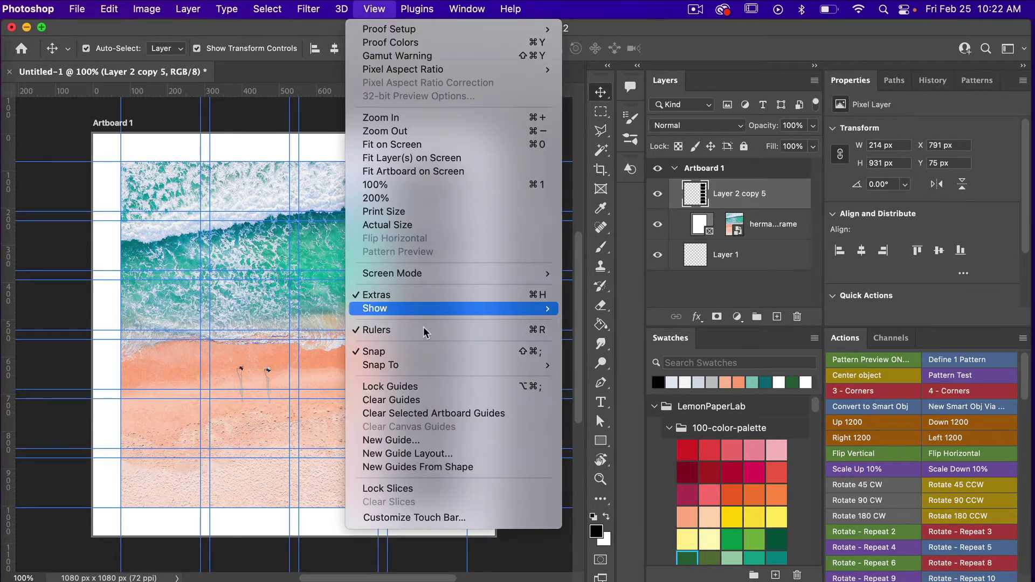
{"action": "left_click", "coordinate": [410, 400]}
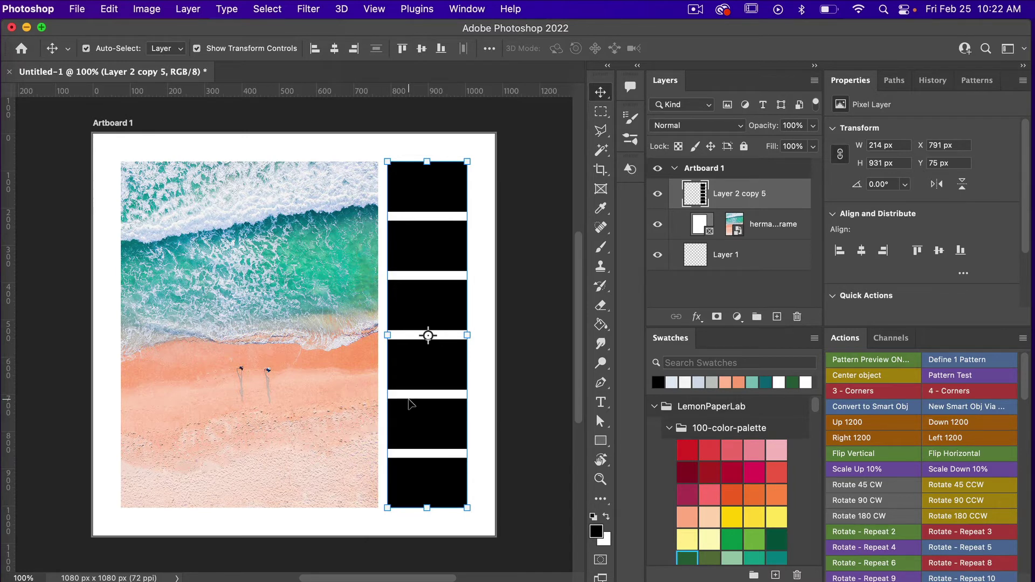
Sample a dark teal blue from the water just below the wave foam with the Eyedropper tool
{"action": "key", "text": "i"}
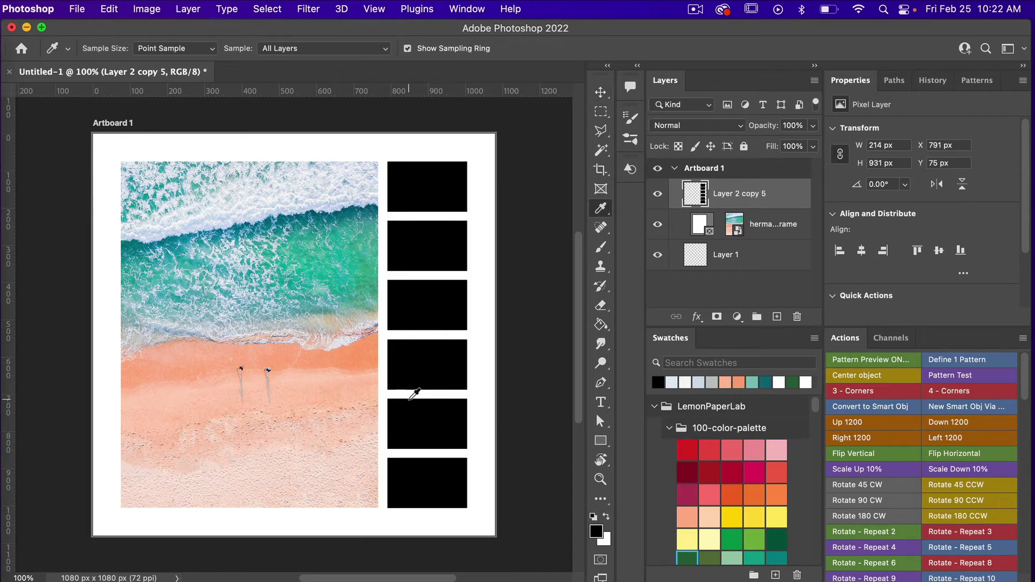
{"action": "right_click", "coordinate": [606, 211]}
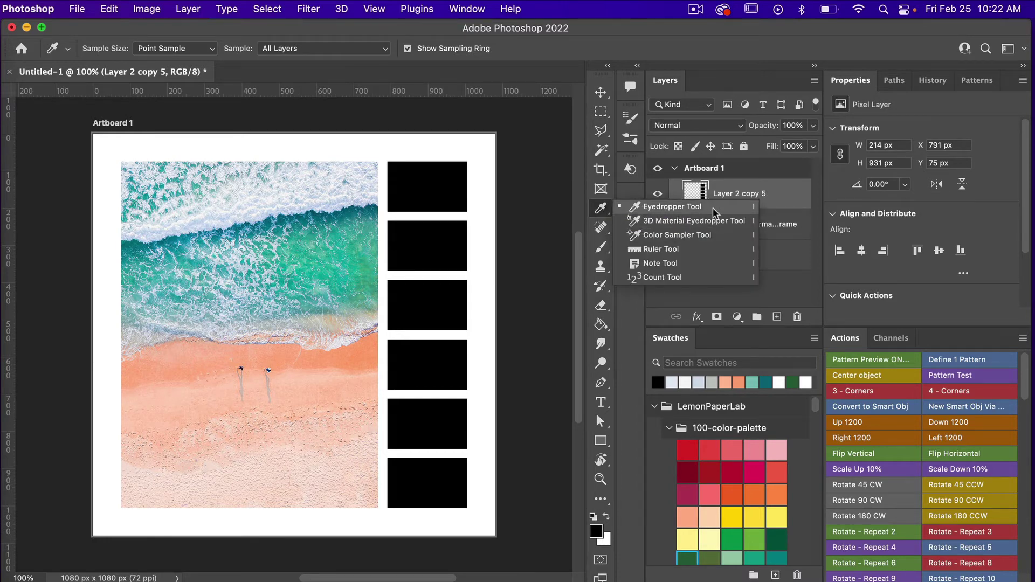
{"action": "left_click", "coordinate": [691, 206]}
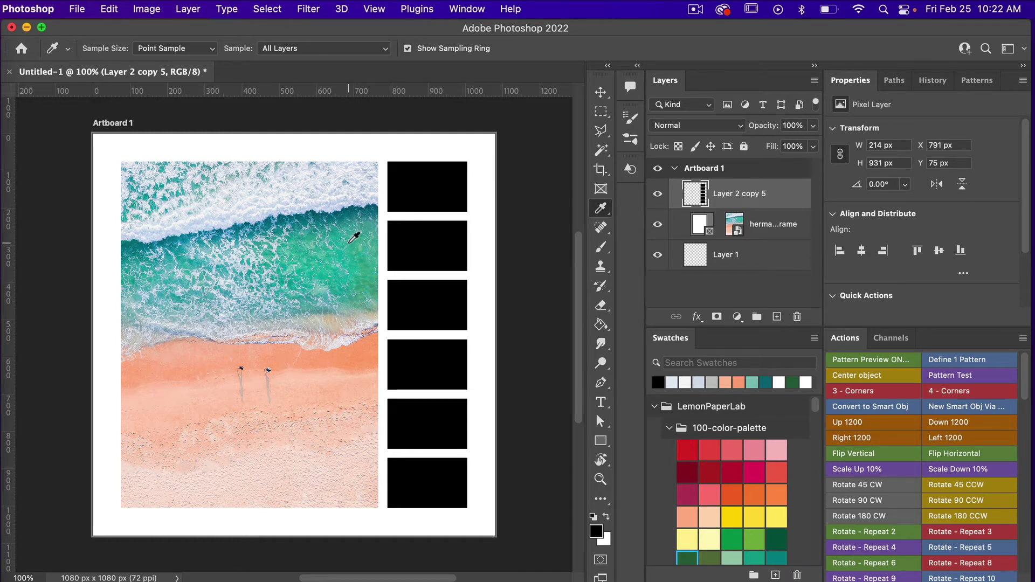
{"action": "left_click", "coordinate": [355, 206]}
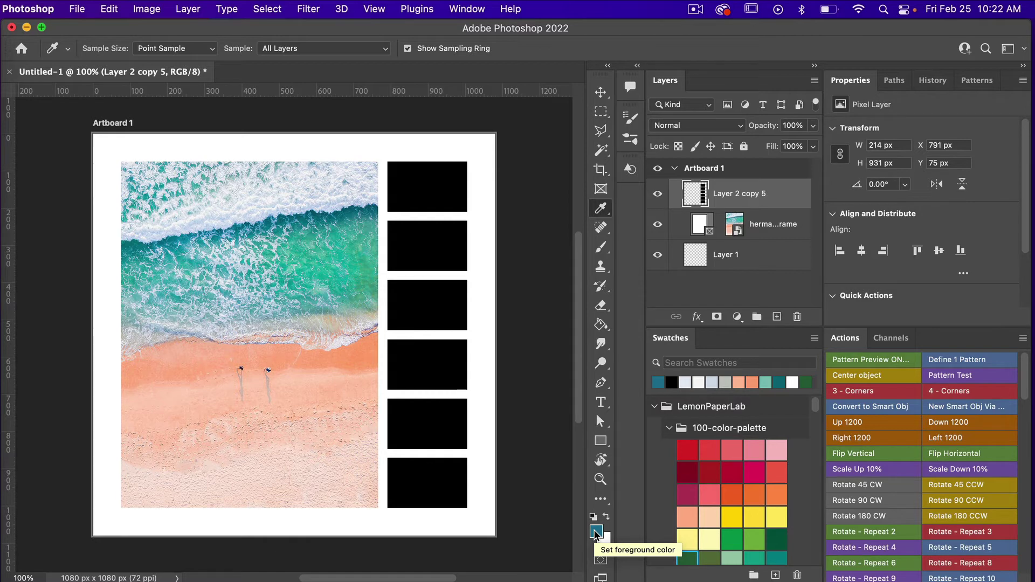
Fill the topmost black rectangle with the sampled teal blue using the Paint Bucket tool
{"action": "key", "text": "g"}
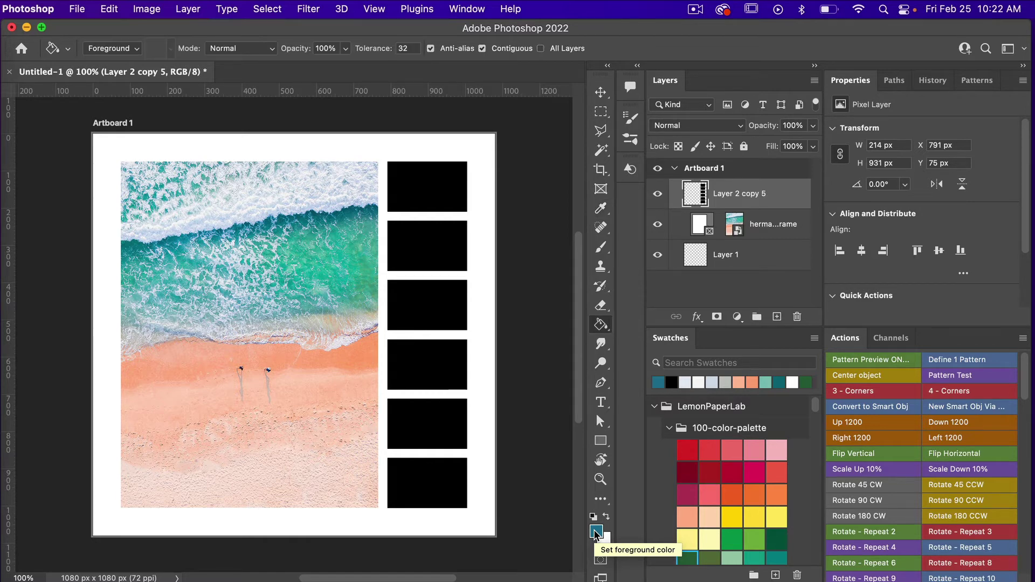
{"action": "left_click", "coordinate": [606, 326]}
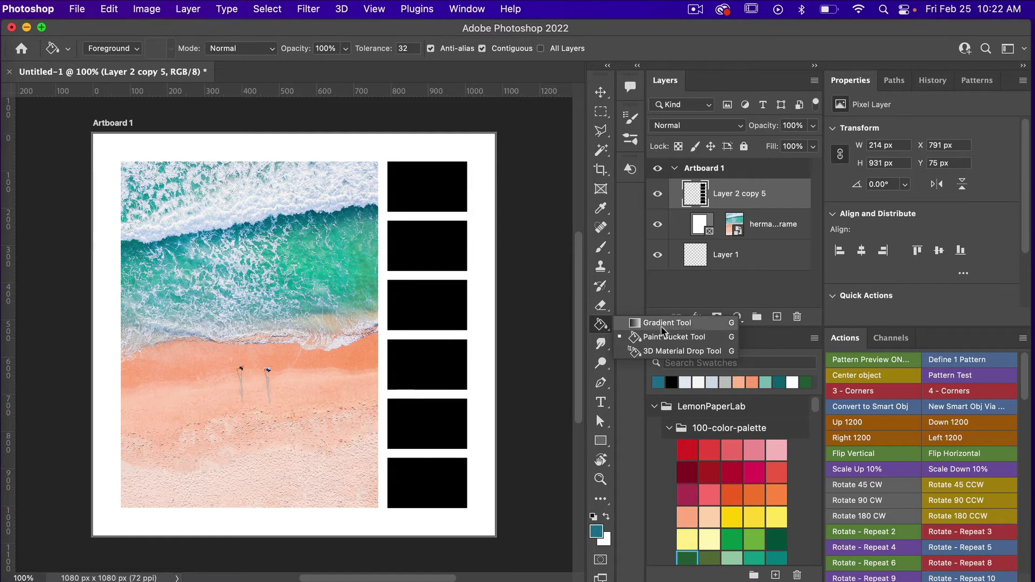
{"action": "left_click", "coordinate": [704, 340]}
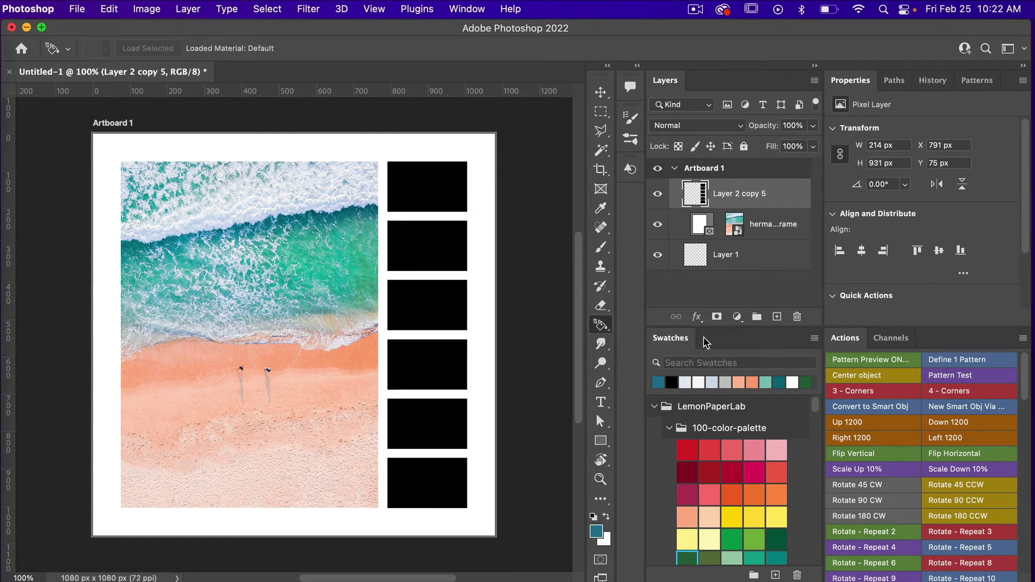
{"action": "key", "text": "shift+g"}
{"action": "key", "text": "shift+g"}
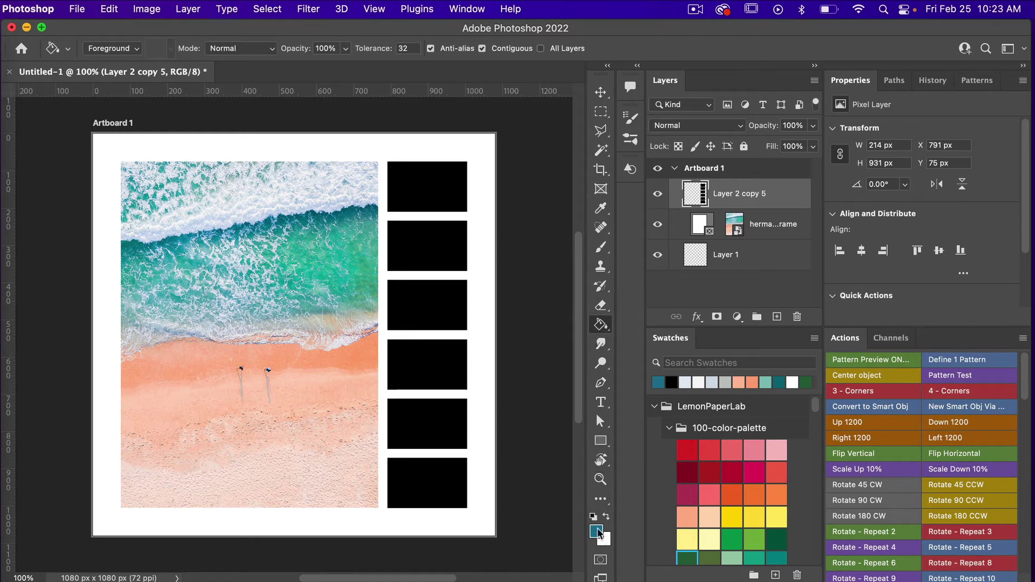
{"action": "left_click", "coordinate": [445, 193]}
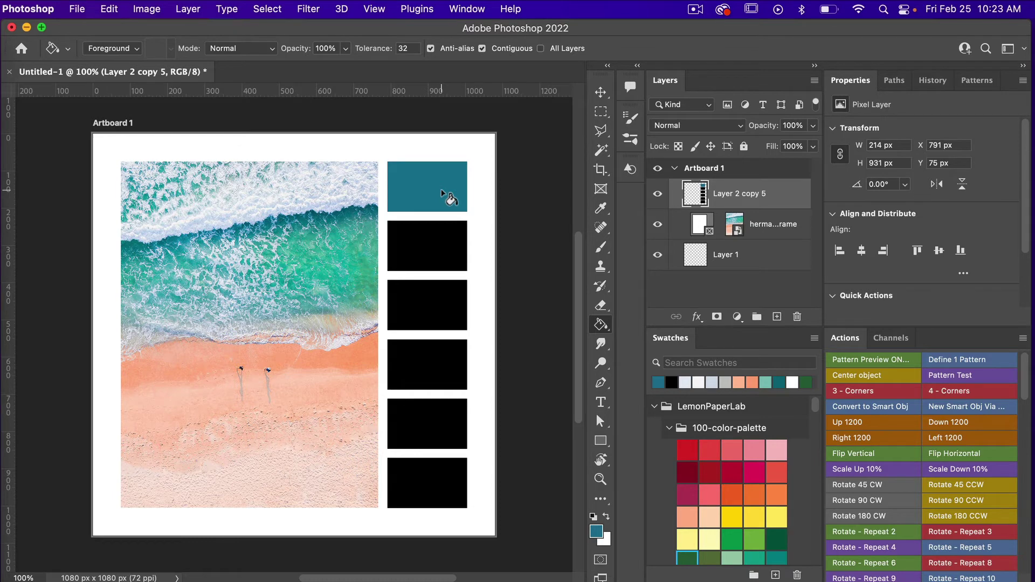
Sample the sea green from the water near the photo's right edge and fill the second rectangle with it
{"action": "key", "text": "i"}
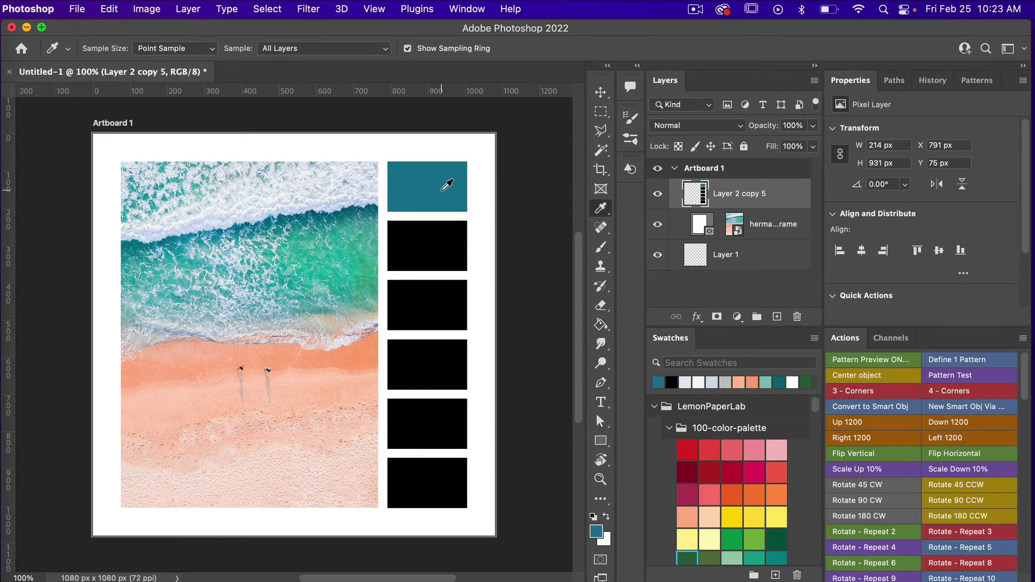
{"action": "left_click", "coordinate": [366, 233]}
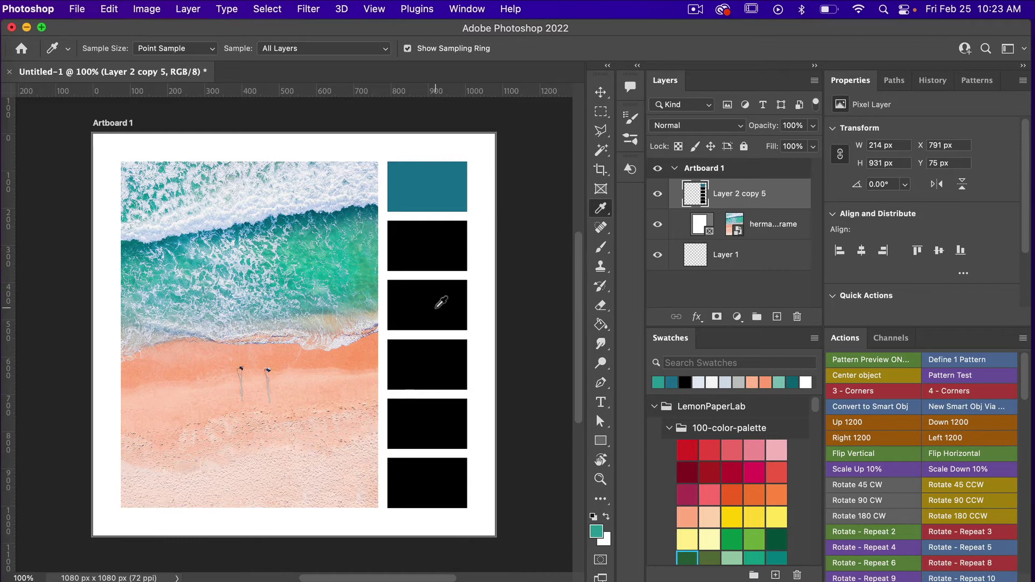
{"action": "key", "text": "g"}
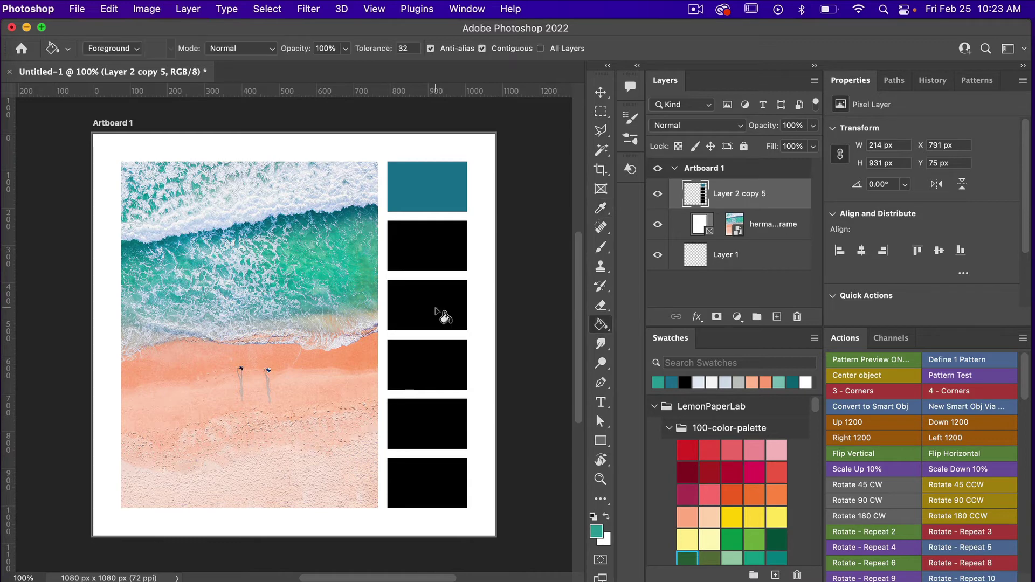
{"action": "left_click", "coordinate": [446, 243]}
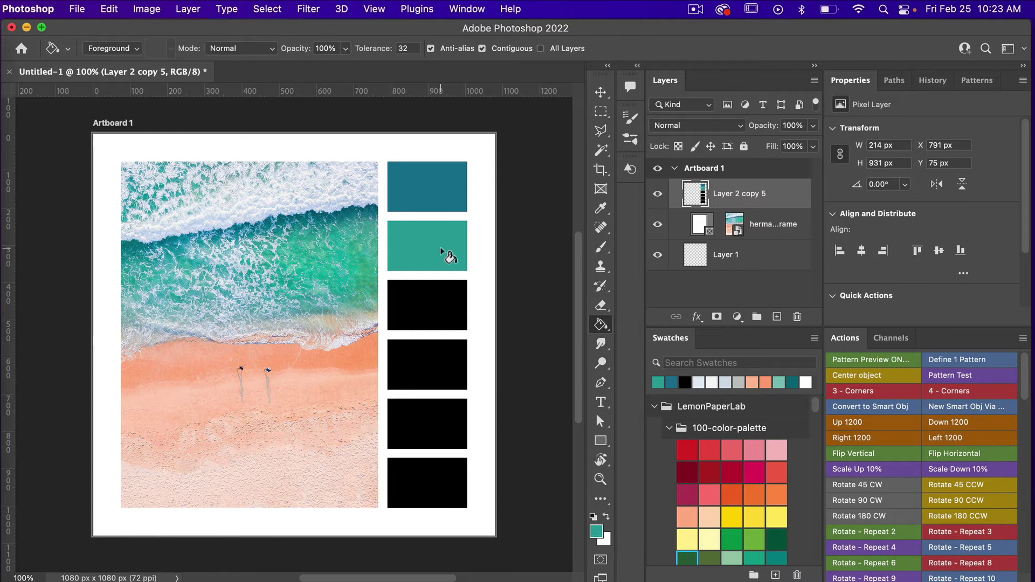
Sample the deep orange from the wet sand at the shoreline and fill the third rectangle with it
{"action": "key", "text": "i"}
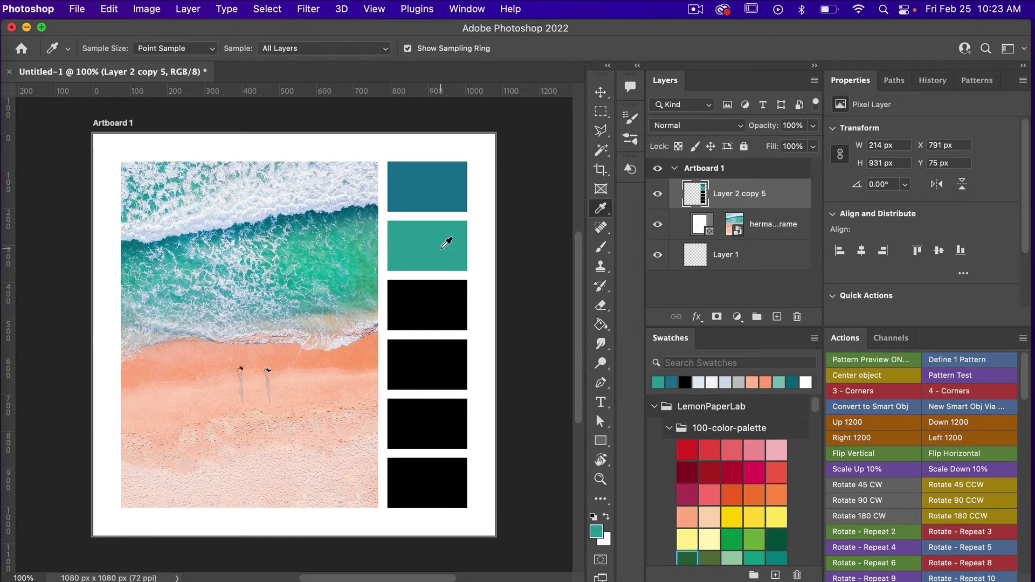
{"action": "left_click", "coordinate": [371, 342]}
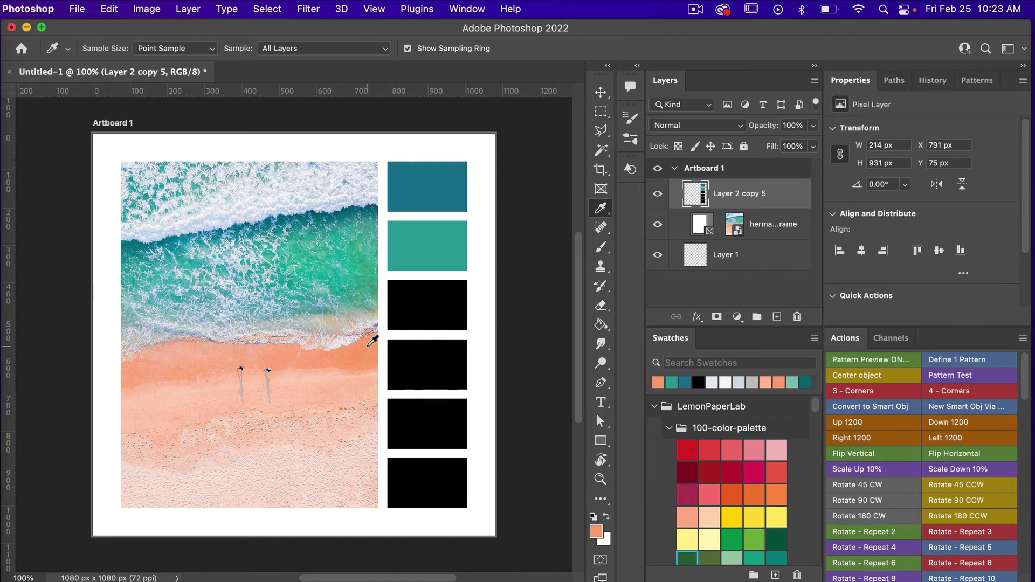
{"action": "key", "text": "g"}
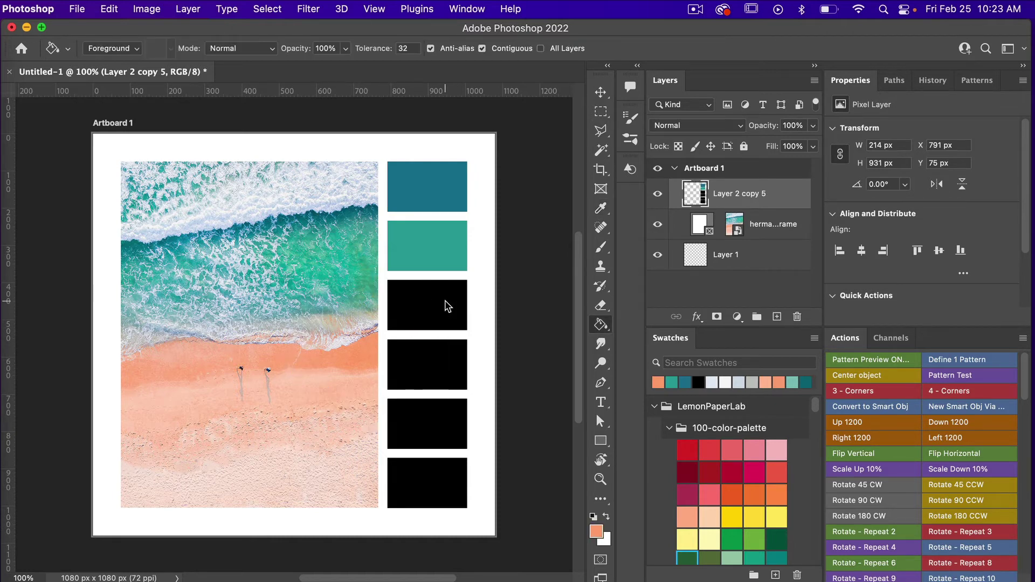
{"action": "left_click", "coordinate": [426, 294]}
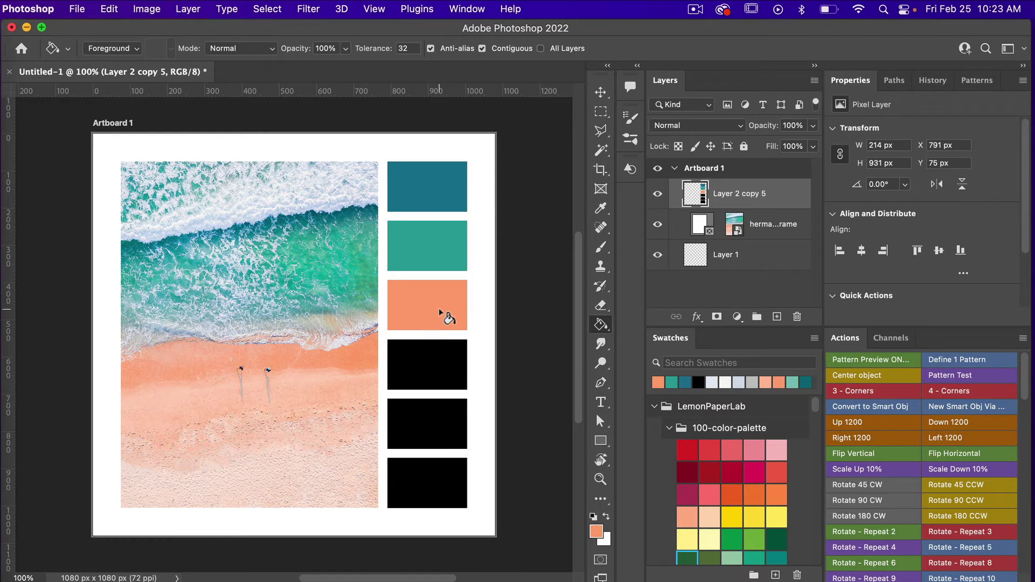
Sample the lighter peach from the sand below the shoreline and fill the fourth rectangle with it
{"action": "key", "text": "i"}
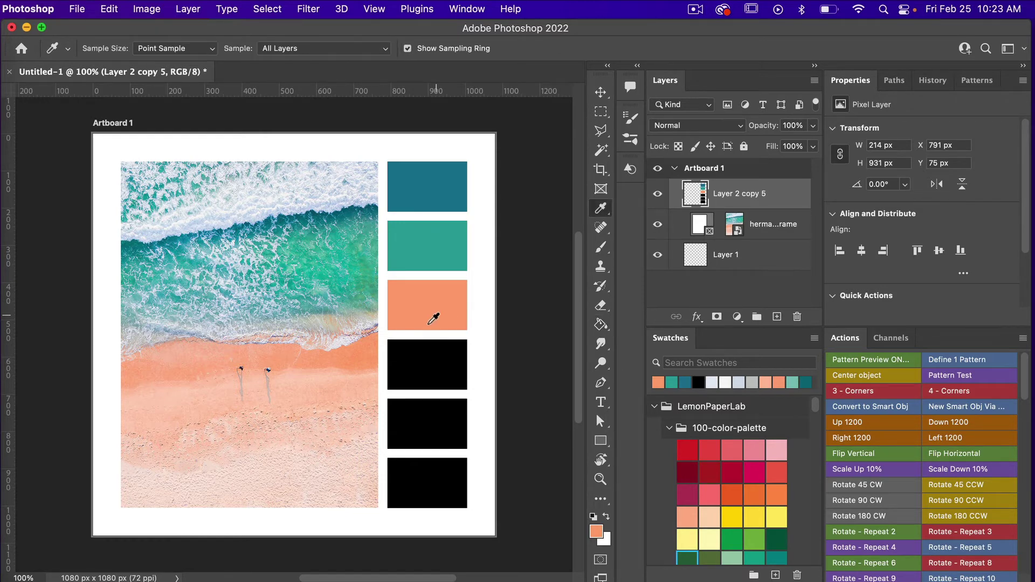
{"action": "left_click", "coordinate": [368, 380]}
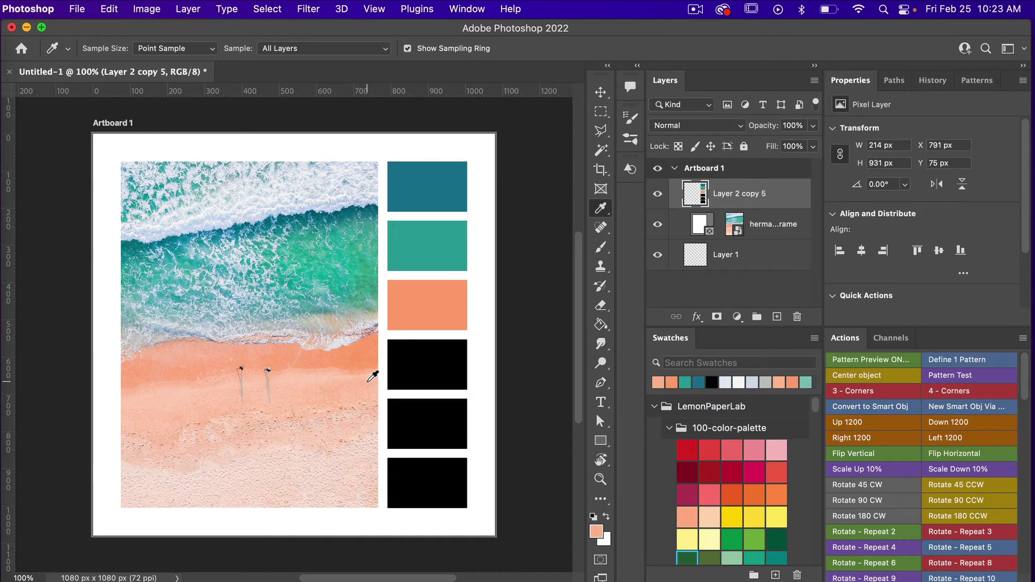
{"action": "key", "text": "g"}
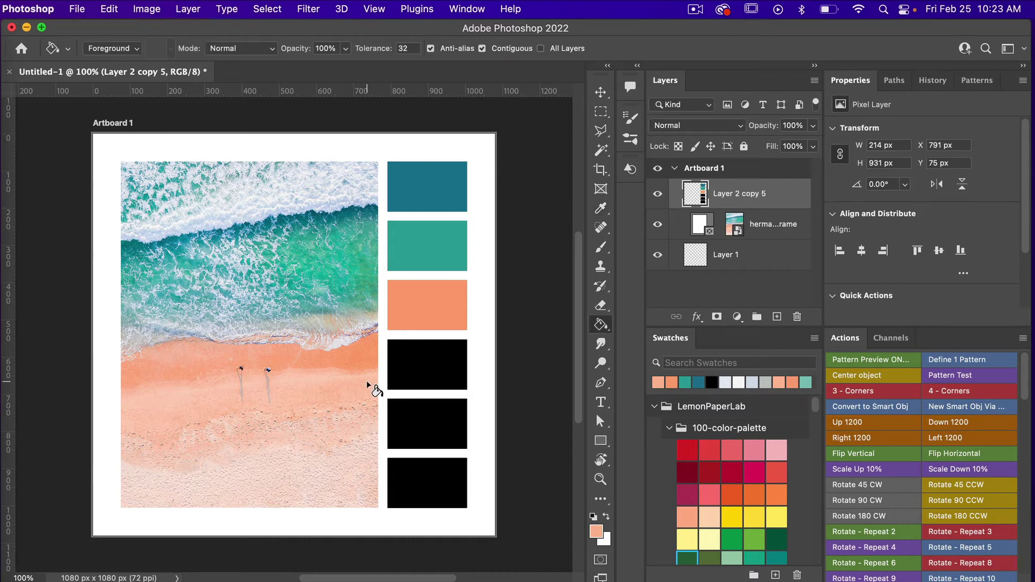
{"action": "left_click", "coordinate": [447, 362]}
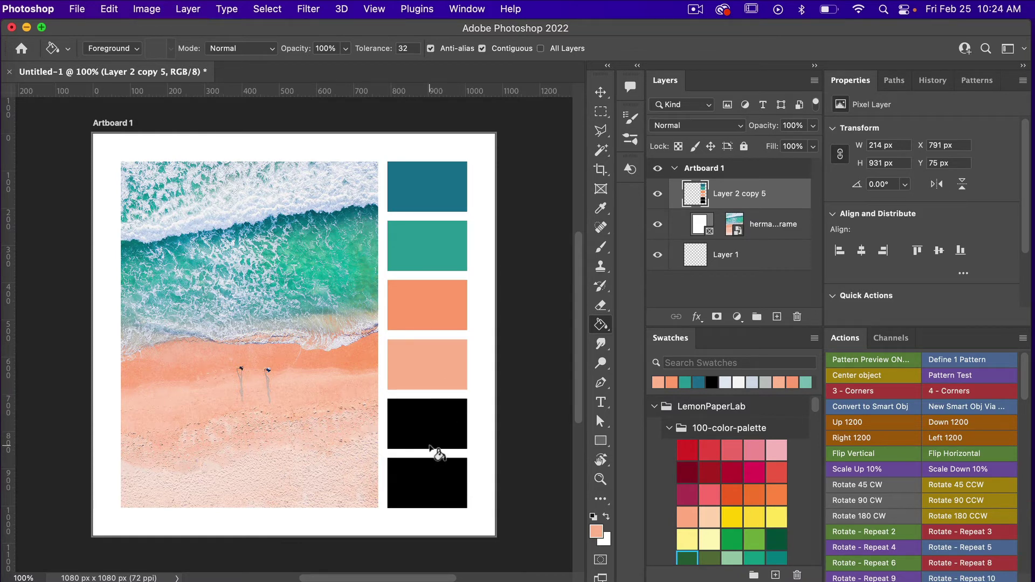
Sample a pale grey-blue from the foamy water near the photo's top and fill the fifth rectangle with it
{"action": "key", "text": "i"}
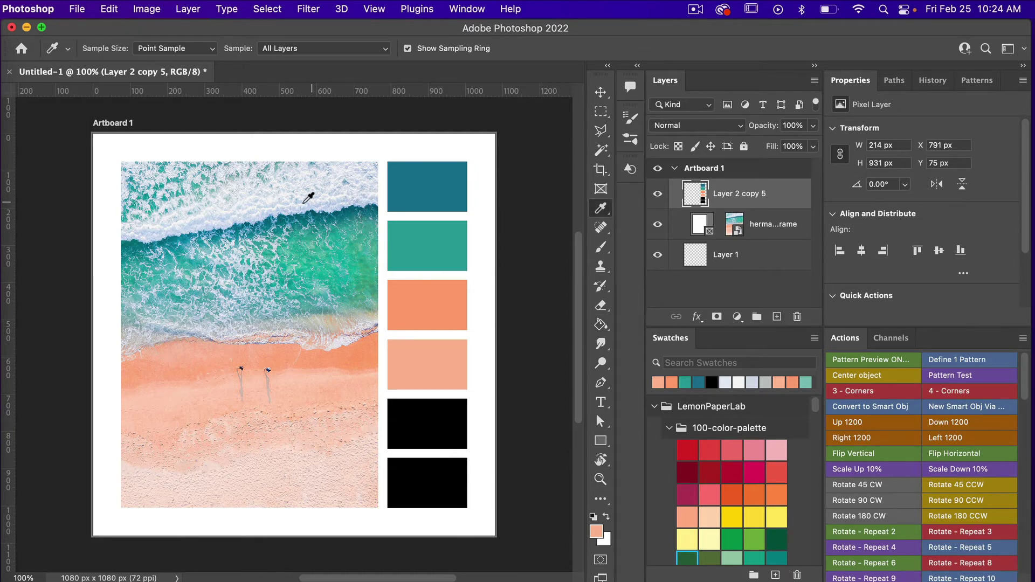
{"action": "left_click", "coordinate": [234, 180]}
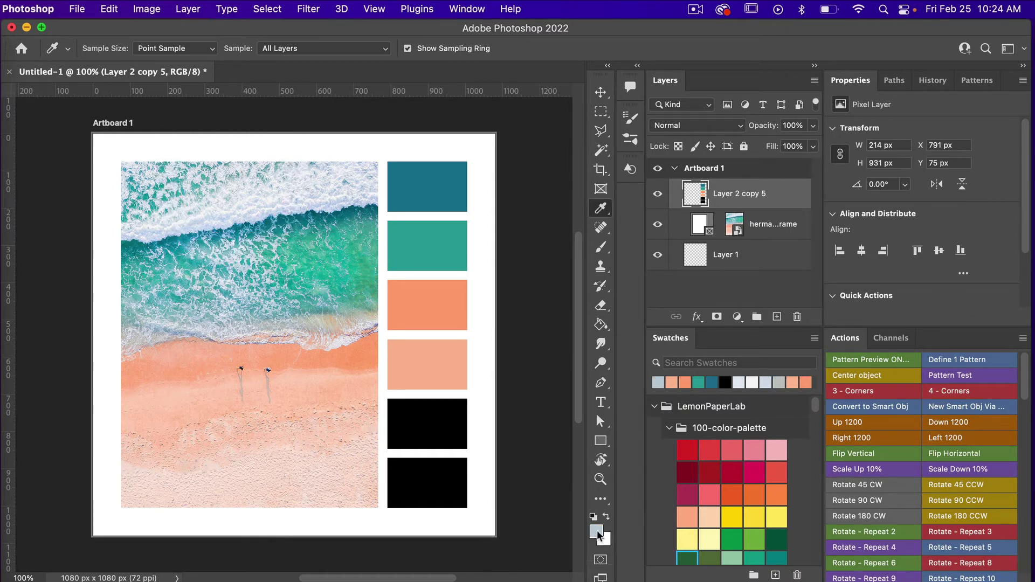
{"action": "key", "text": "g"}
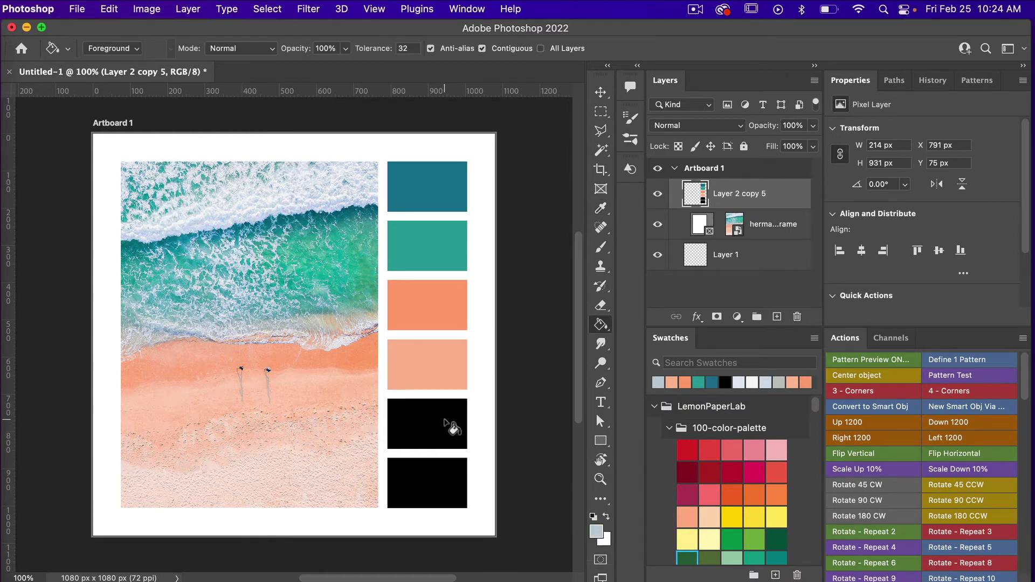
{"action": "left_click", "coordinate": [436, 430]}
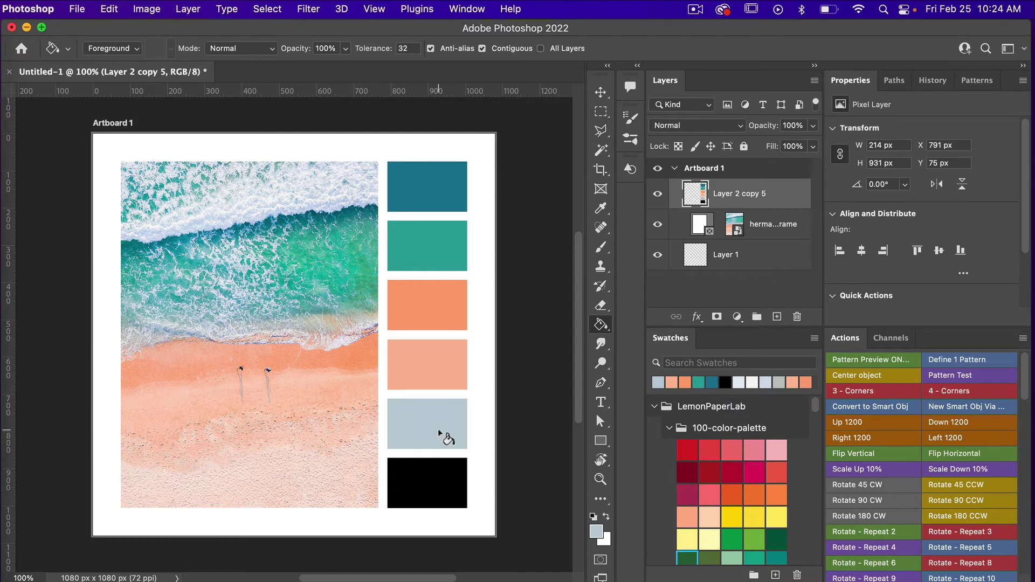
Sample an off-white from the wave foam and fill the sixth, lowest rectangle with it
{"action": "key", "text": "i"}
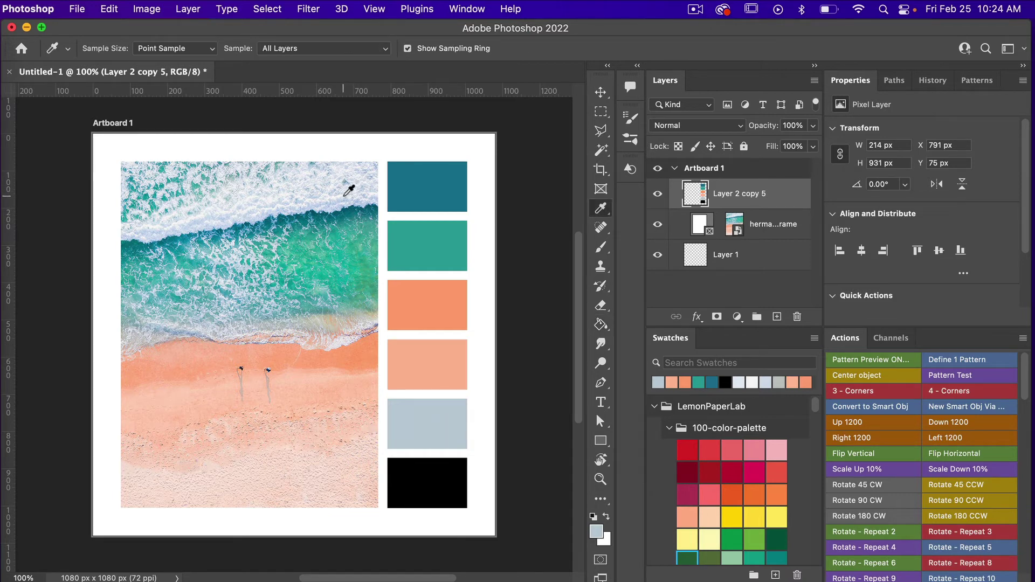
{"action": "left_click", "coordinate": [348, 190]}
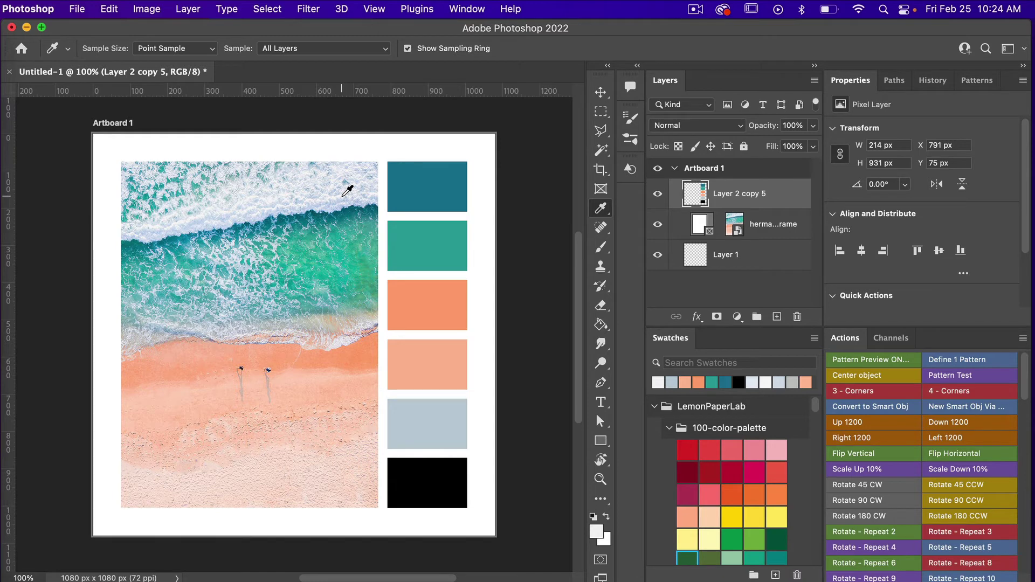
{"action": "key", "text": "g"}
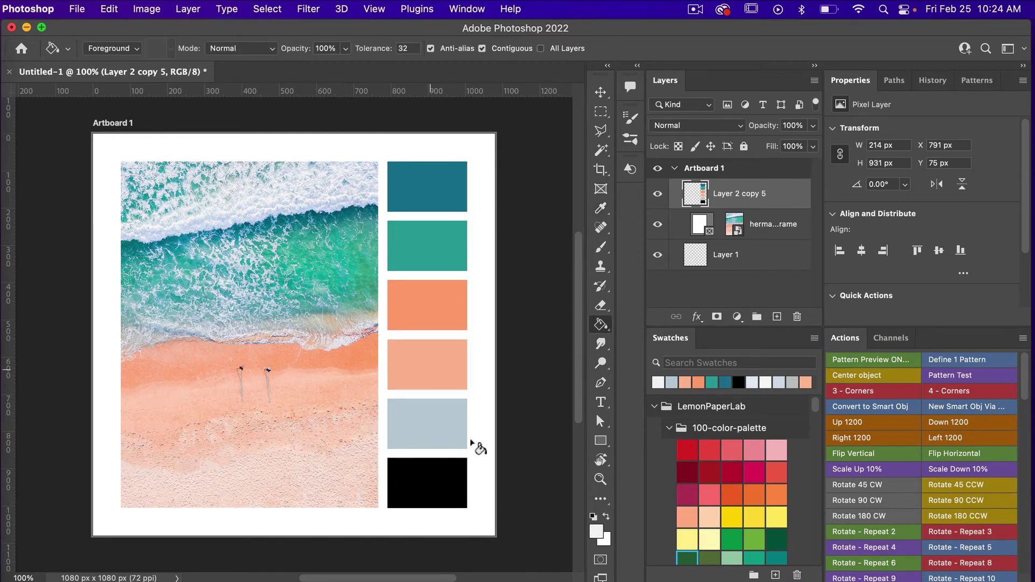
{"action": "left_click", "coordinate": [427, 479]}
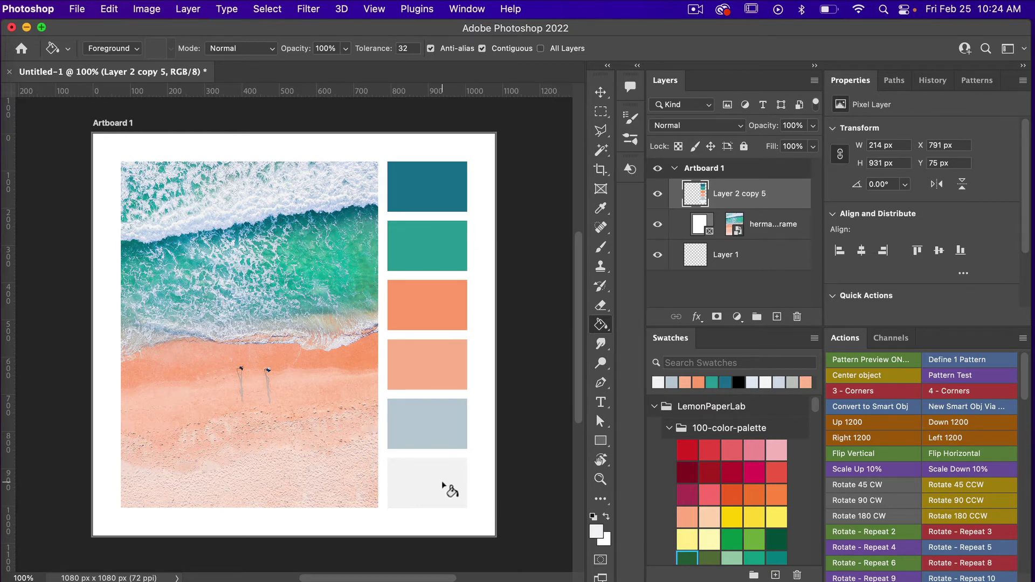
Sample a pale lavender-blue from the wave foam and refill the lowest rectangle with it
{"action": "key", "text": "i"}
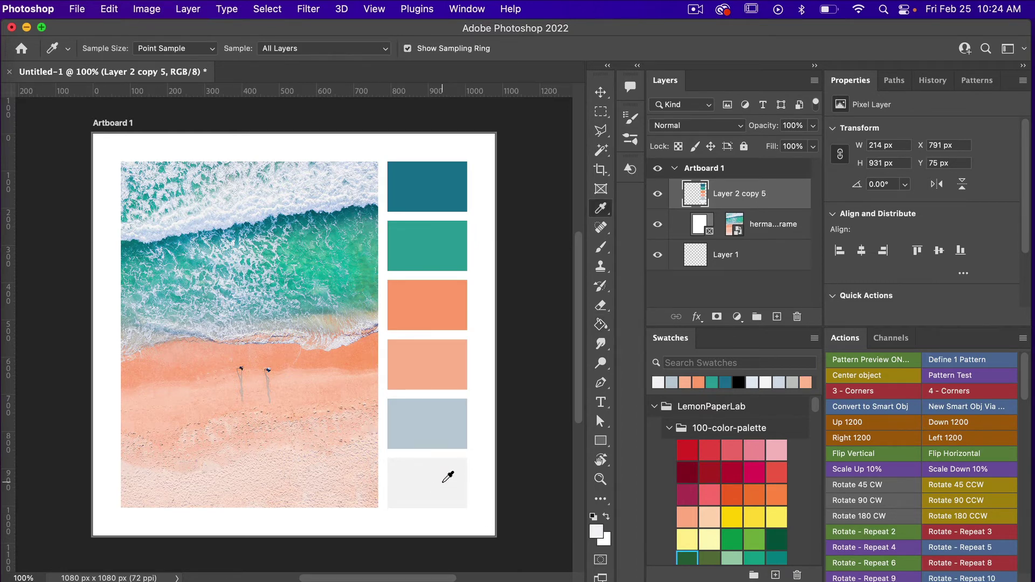
{"action": "left_click", "coordinate": [354, 183]}
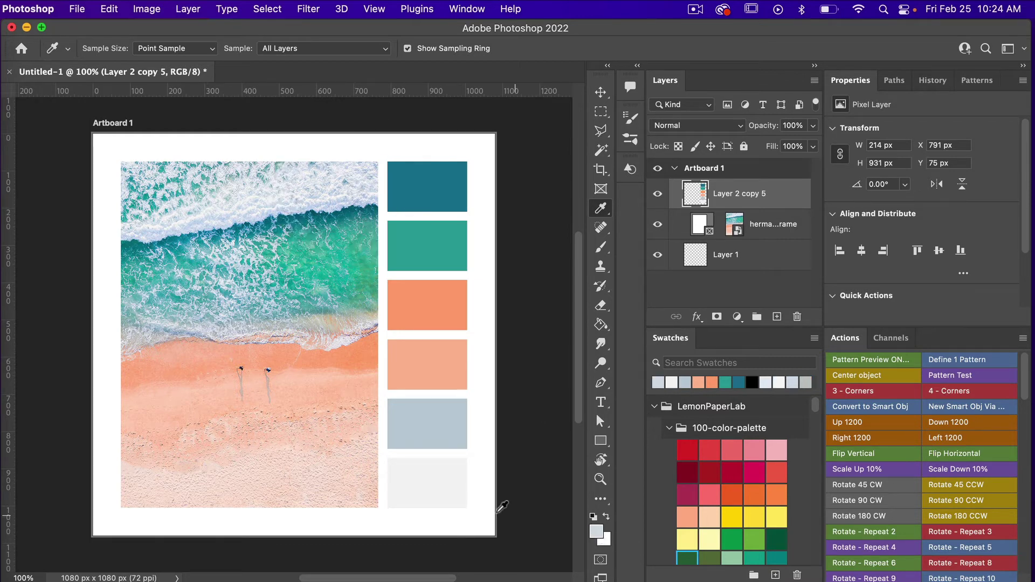
{"action": "key", "text": "g"}
{"action": "left_click", "coordinate": [445, 493]}
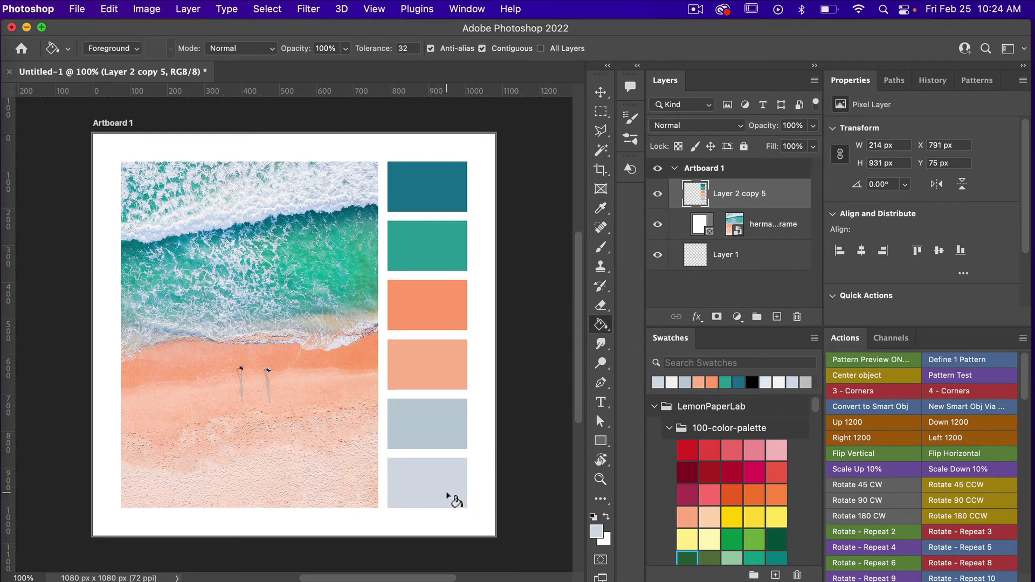
Sample a near-white tone from the wave foam in the photo's upper part and refill the lowest rectangle with it
{"action": "key", "text": "i"}
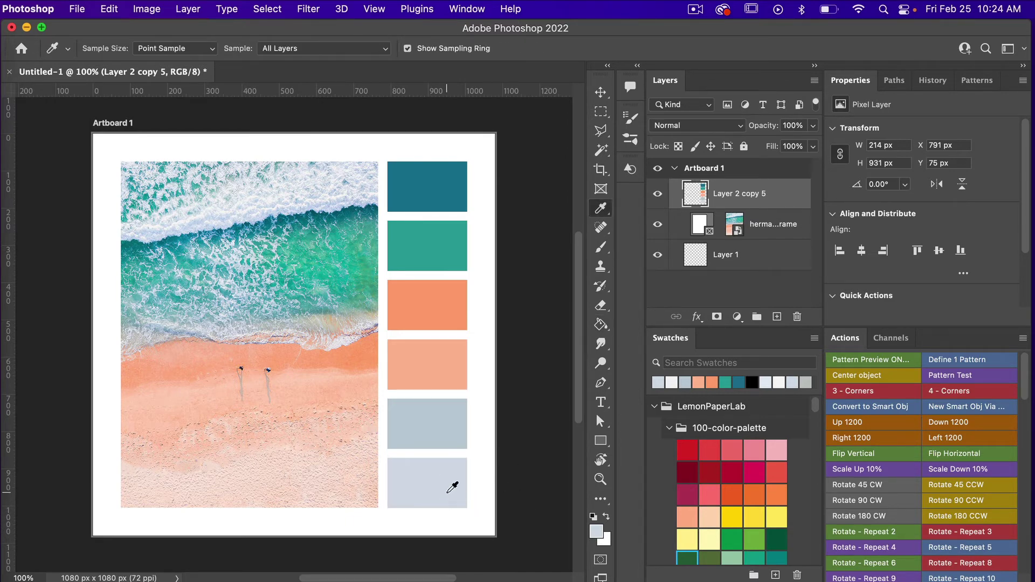
{"action": "left_click", "coordinate": [352, 195]}
{"action": "left_click", "coordinate": [353, 193]}
{"action": "left_click", "coordinate": [350, 199]}
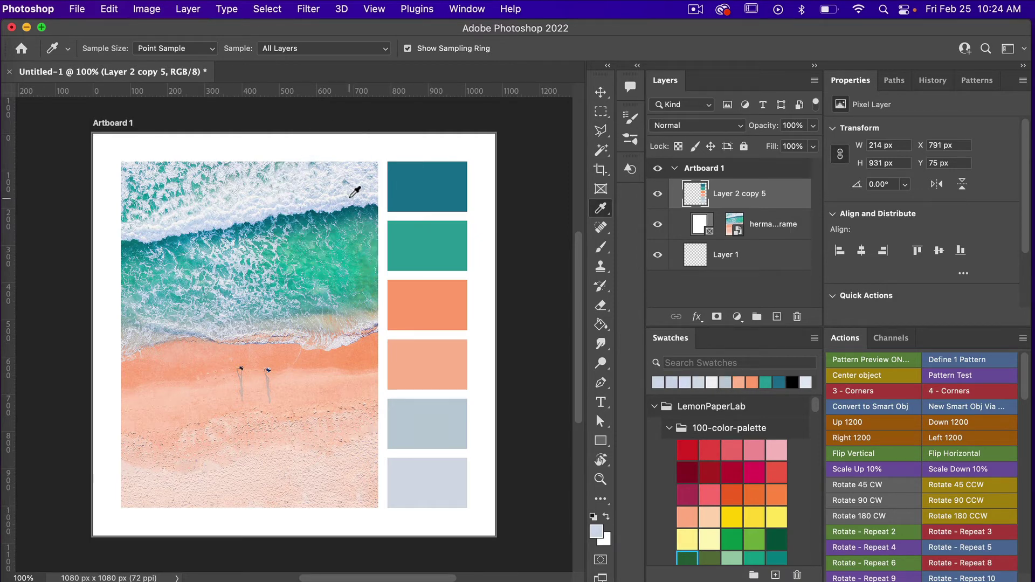
{"action": "left_click", "coordinate": [355, 190]}
{"action": "left_click", "coordinate": [357, 189]}
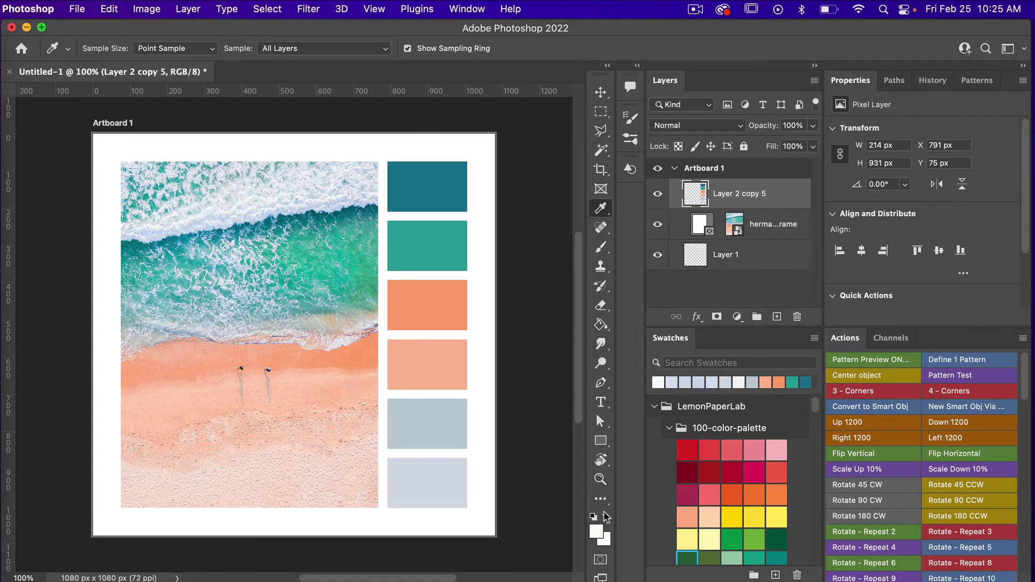
{"action": "key", "text": "g"}
{"action": "left_click", "coordinate": [446, 482]}
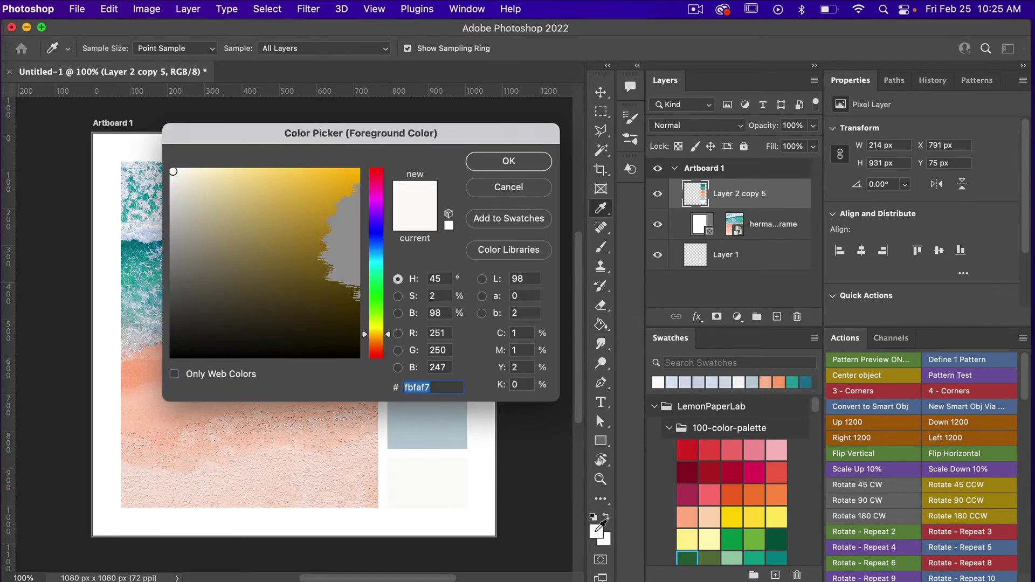
Darken the foreground color to light grey #efefed and refill the lowest rectangle with it
{"action": "left_click", "coordinate": [596, 532]}
{"action": "left_click_drag", "start_coordinate": [174, 171], "coordinate": [172, 178]}
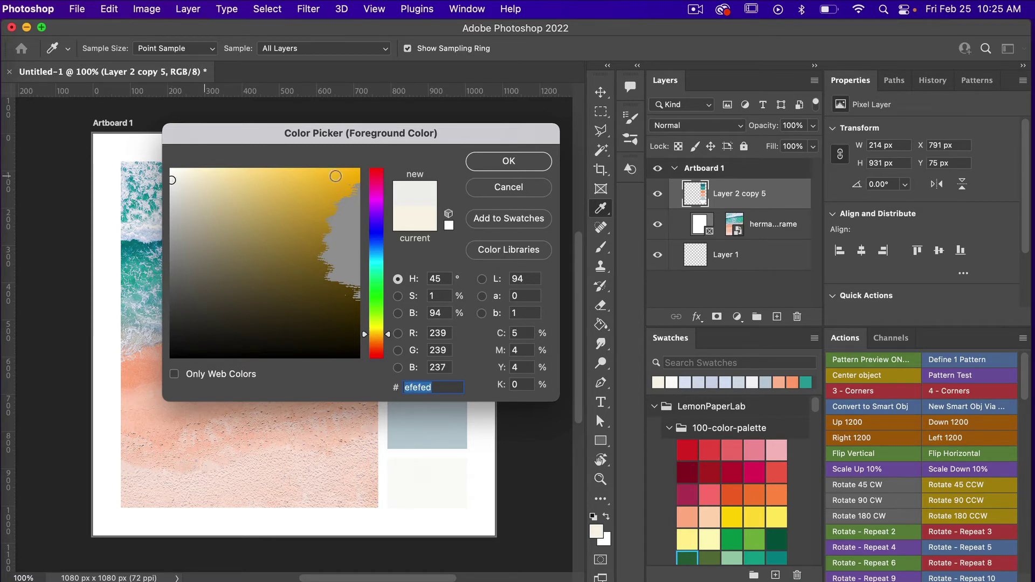
{"action": "left_click", "coordinate": [484, 167]}
{"action": "key", "text": "g"}
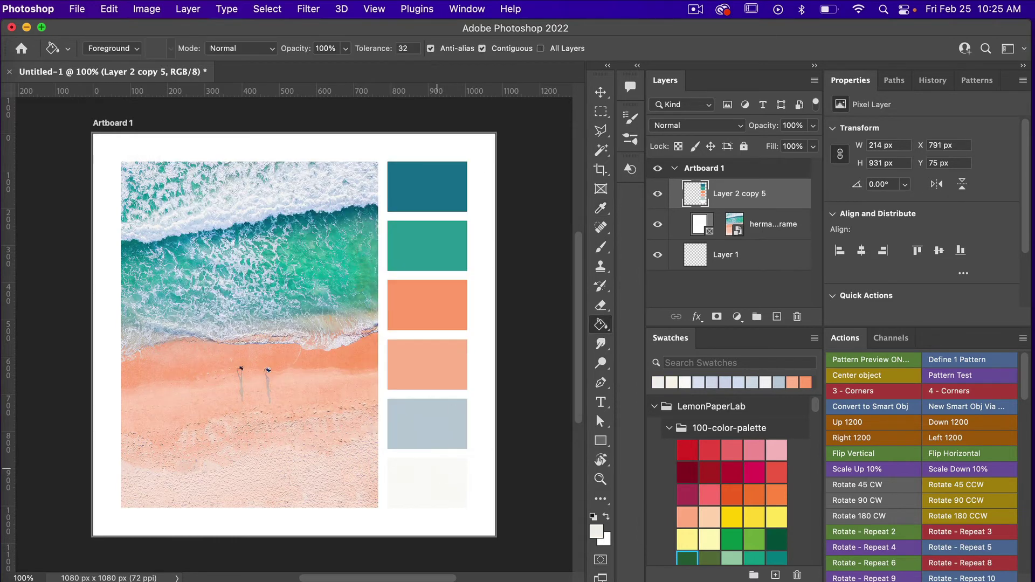
{"action": "left_click", "coordinate": [438, 472]}
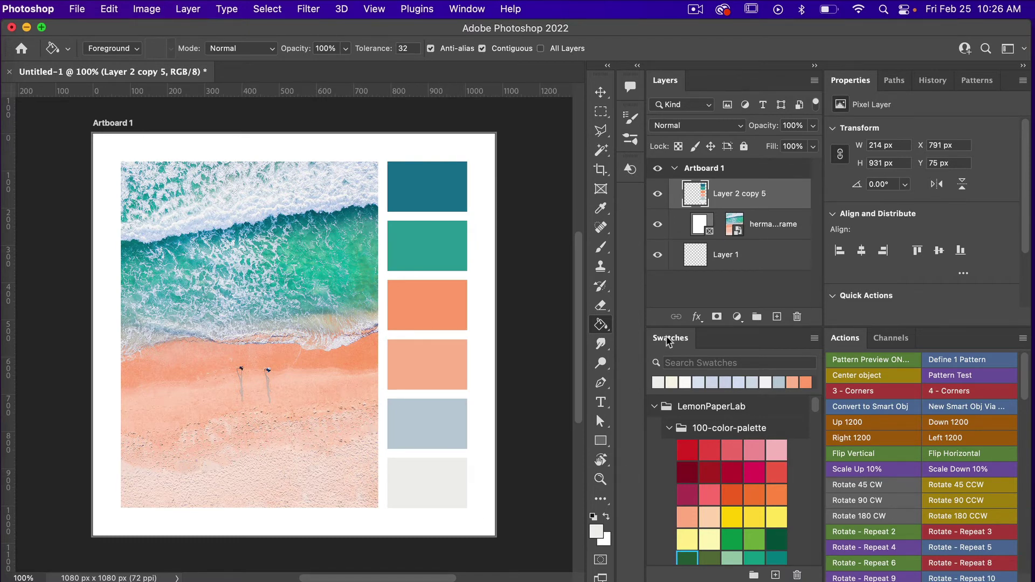
Collapse the 100-color-palette swatch group and create a new swatch group named "beach vibes" at the end of the list
{"action": "left_click", "coordinate": [462, 9]}
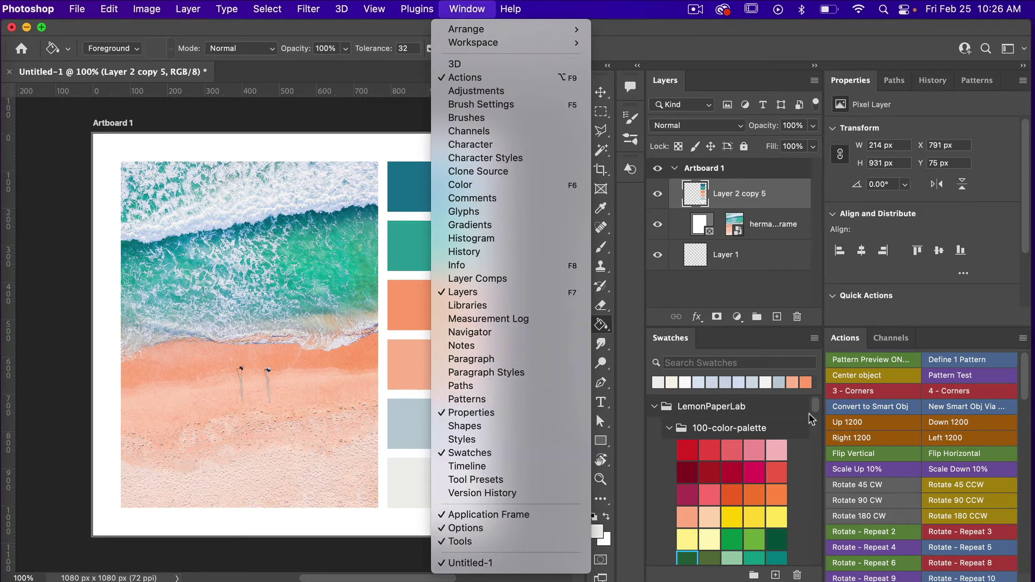
{"action": "left_click", "coordinate": [771, 398]}
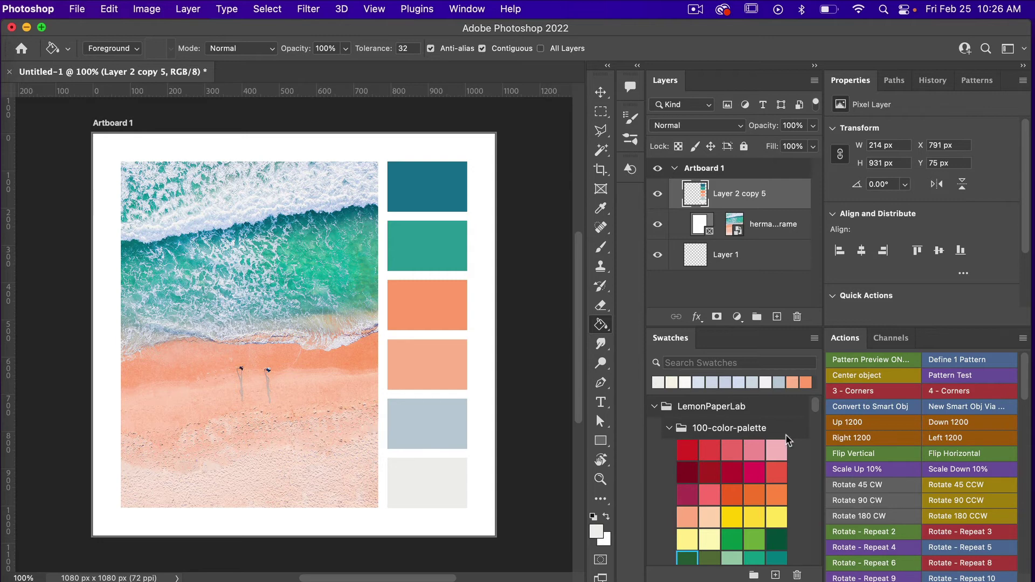
{"action": "left_click", "coordinate": [670, 429]}
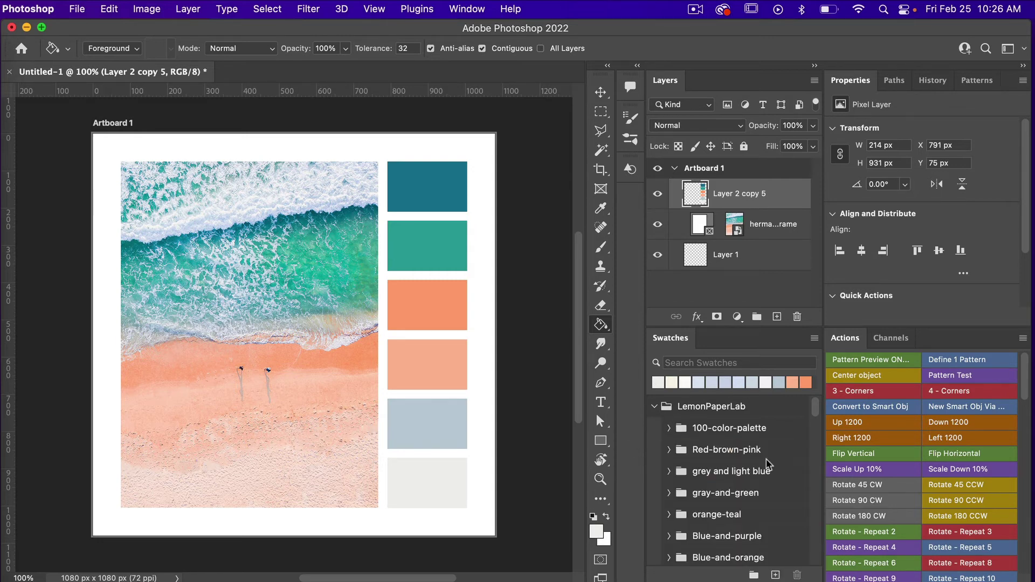
{"action": "scroll", "coordinate": [765, 465], "scroll_direction": "down", "scroll_amount": 1}
{"action": "scroll", "coordinate": [765, 469], "scroll_direction": "down", "scroll_amount": 5}
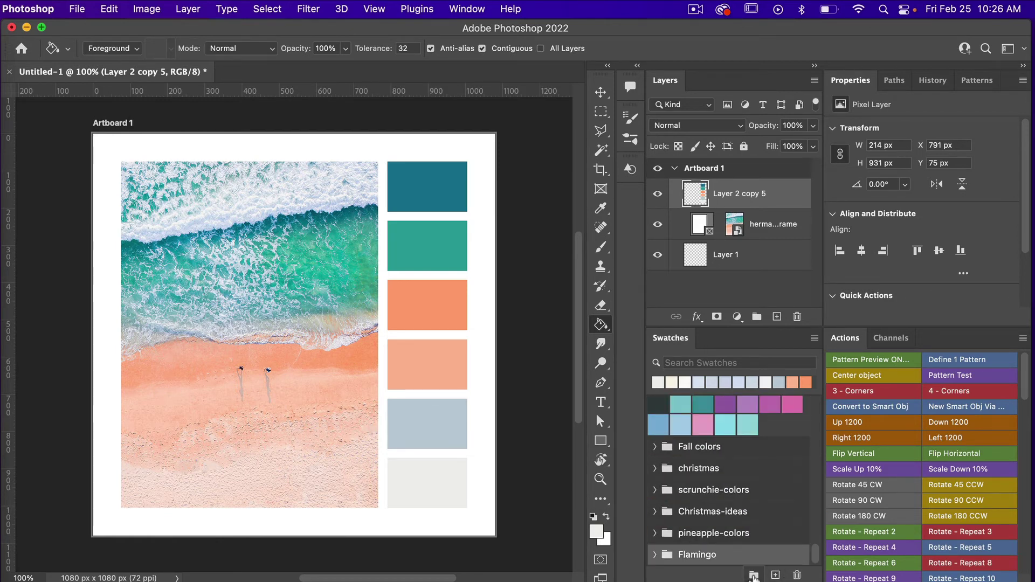
{"action": "left_click", "coordinate": [754, 576]}
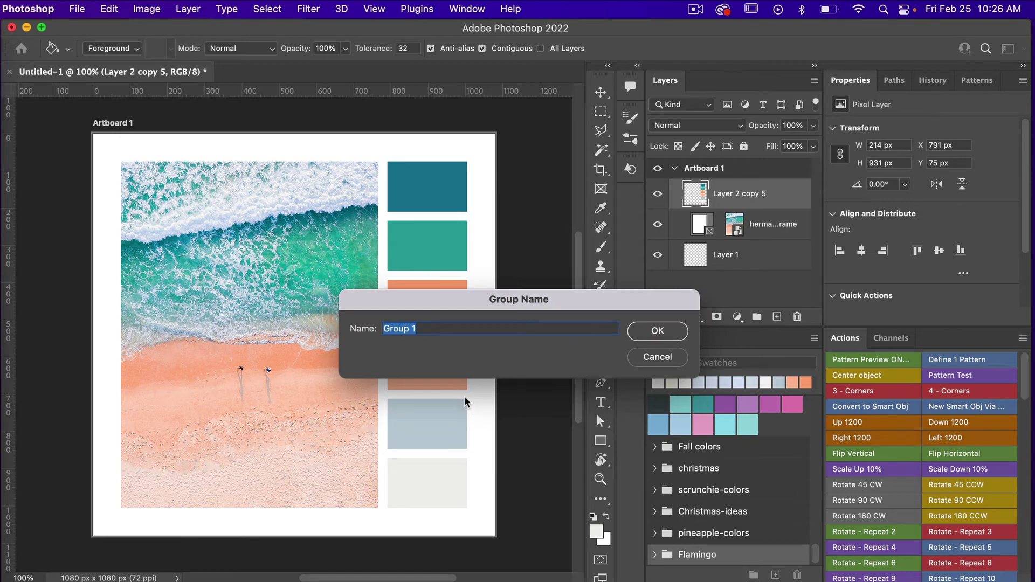
{"action": "type", "text": "beach vid"}
{"action": "type", "text": "es"}
{"action": "left_click", "coordinate": [658, 331]}
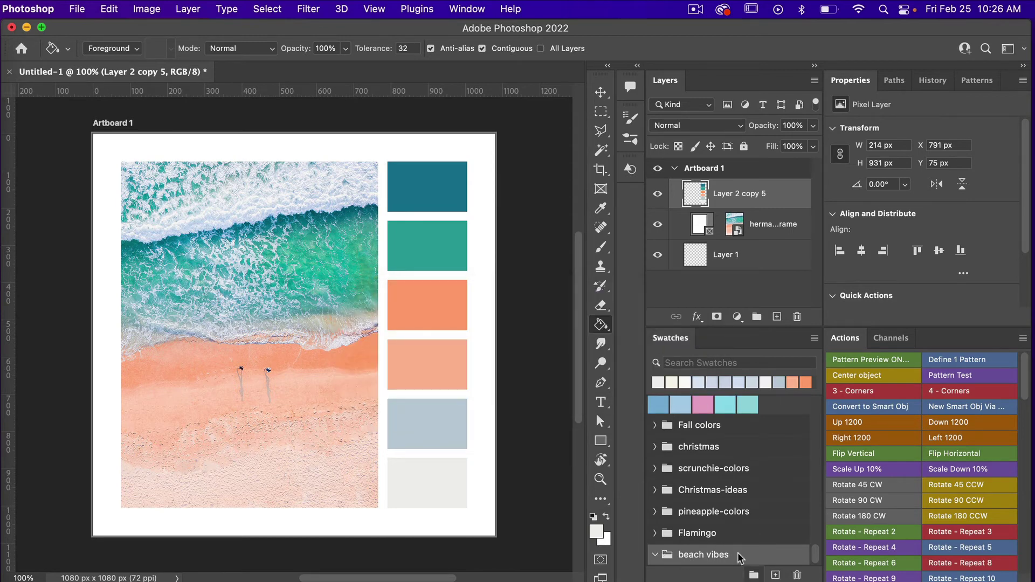
Pick the dark blue of the first rectangle as foreground color and save it as a swatch named "blue sea"
{"action": "left_click", "coordinate": [596, 531]}
{"action": "left_click_drag", "start_coordinate": [406, 131], "coordinate": [764, 60]}
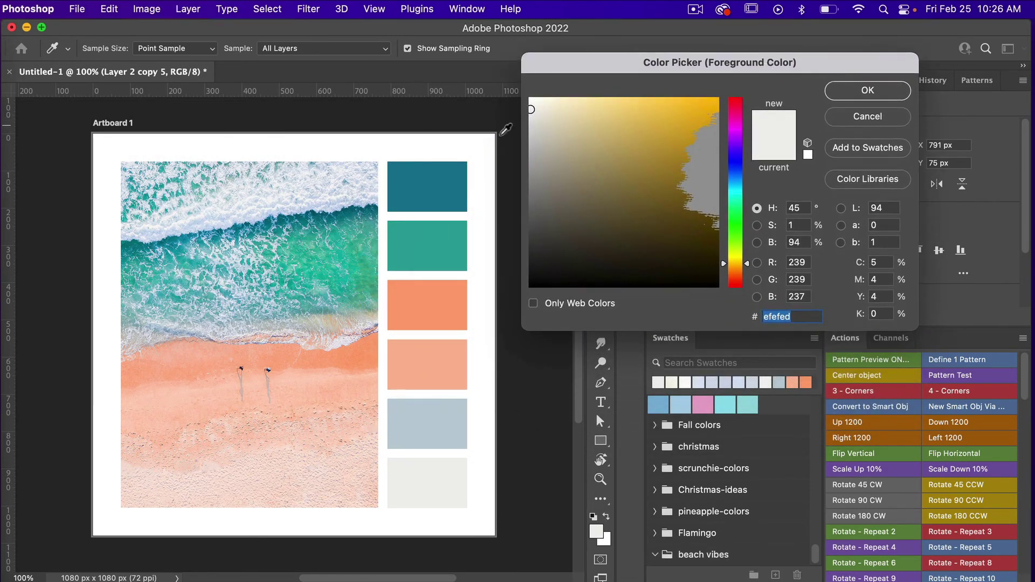
{"action": "left_click", "coordinate": [440, 178]}
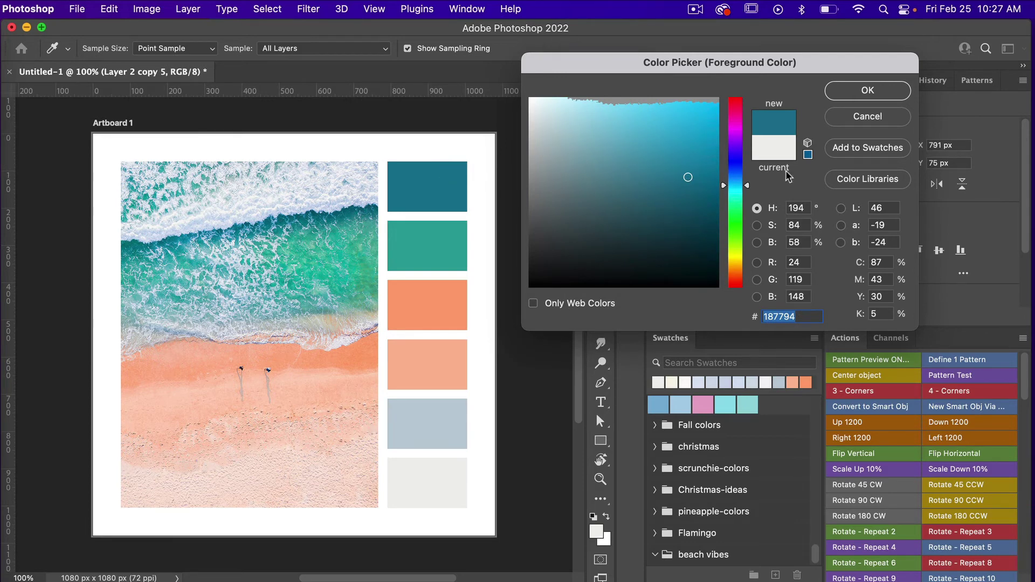
{"action": "left_click", "coordinate": [886, 146]}
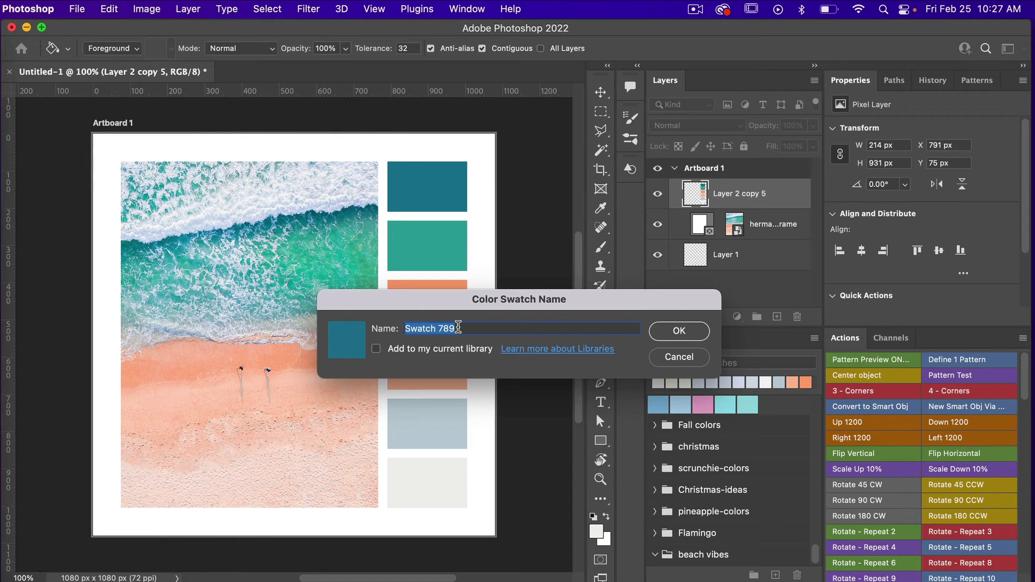
{"action": "type", "text": "blue sea"}
{"action": "left_click", "coordinate": [680, 332]}
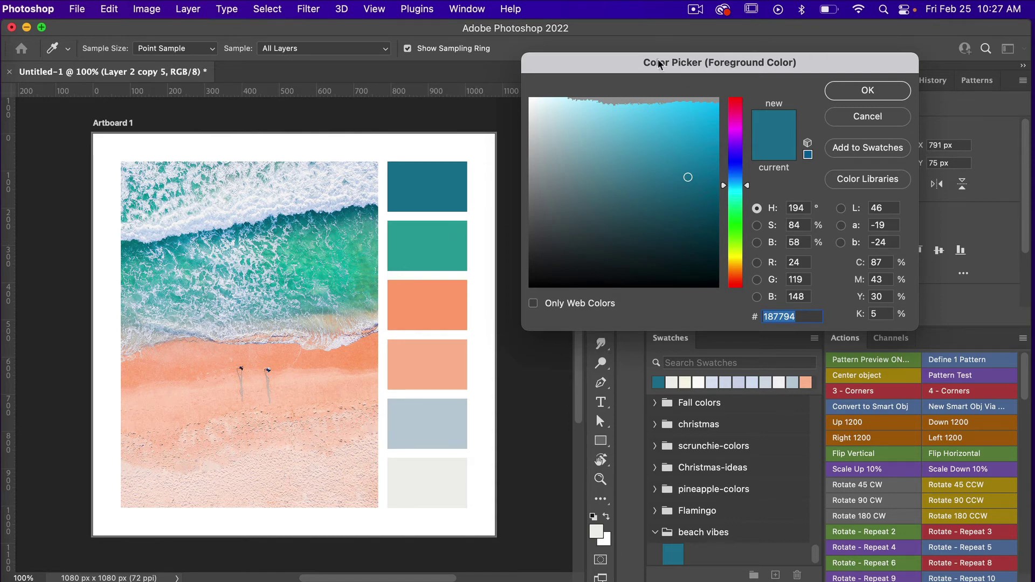
Pick the green of the second rectangle and save it as a swatch named "teal sea"
{"action": "left_click", "coordinate": [455, 232]}
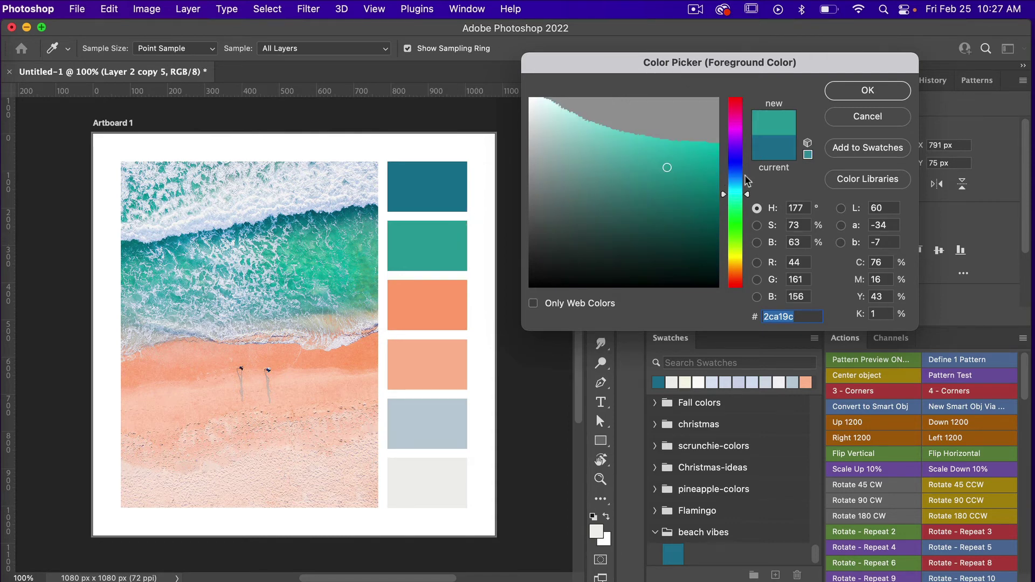
{"action": "left_click", "coordinate": [875, 147]}
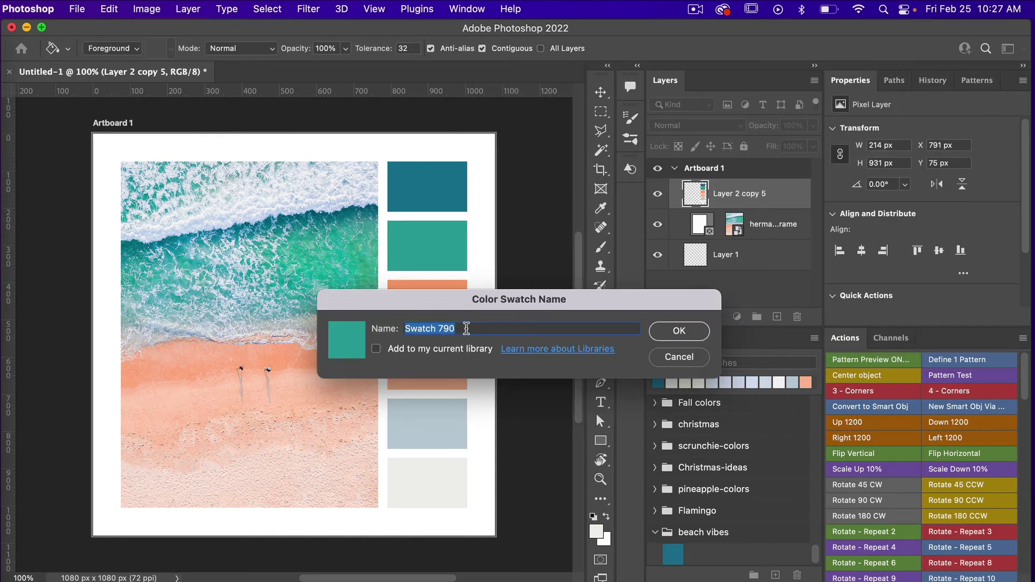
{"action": "type", "text": "teal sea"}
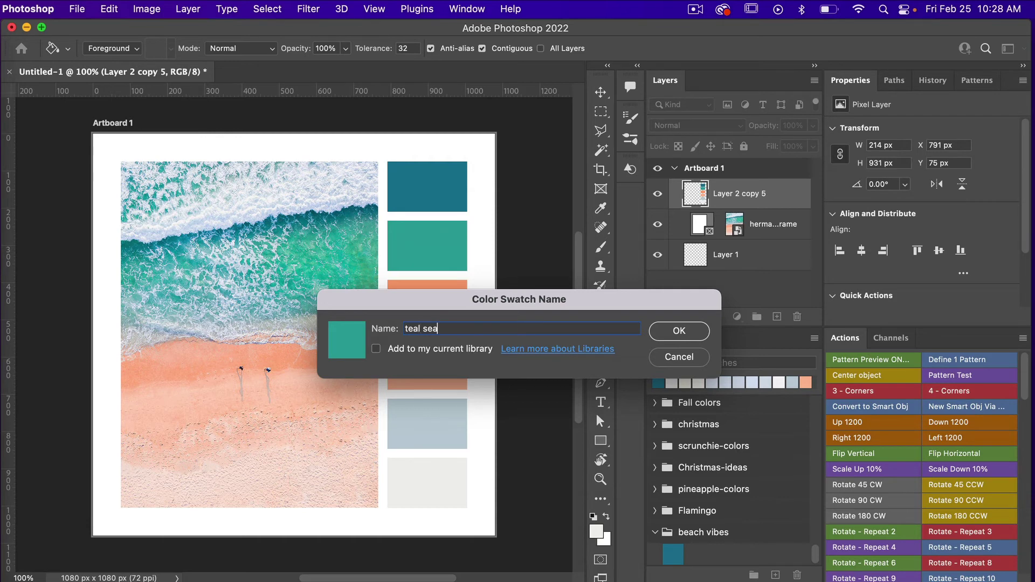
{"action": "left_click", "coordinate": [695, 335]}
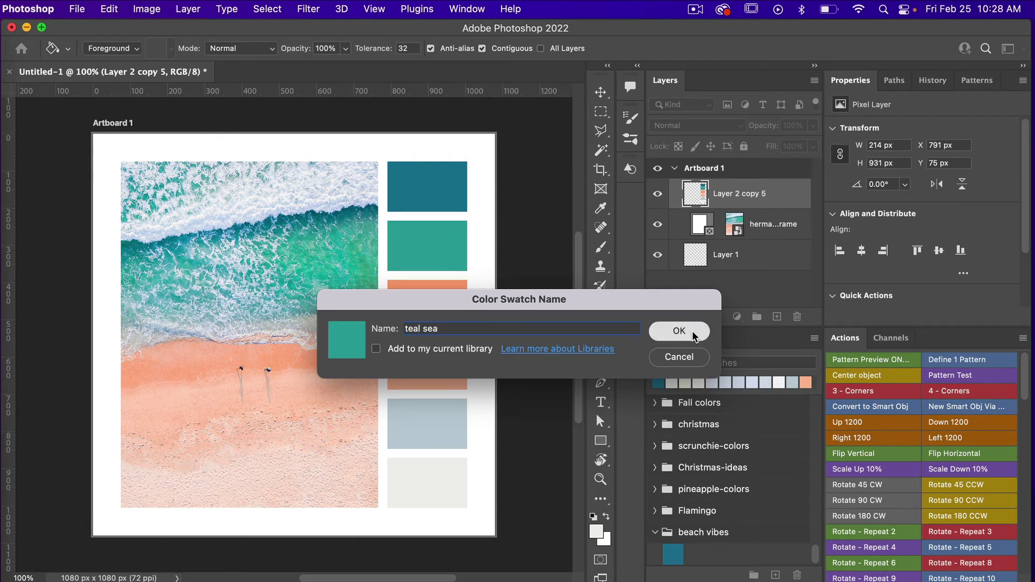
Pick the orange of the third rectangle and save it as a swatch named "orange coral"
{"action": "left_click", "coordinate": [449, 296]}
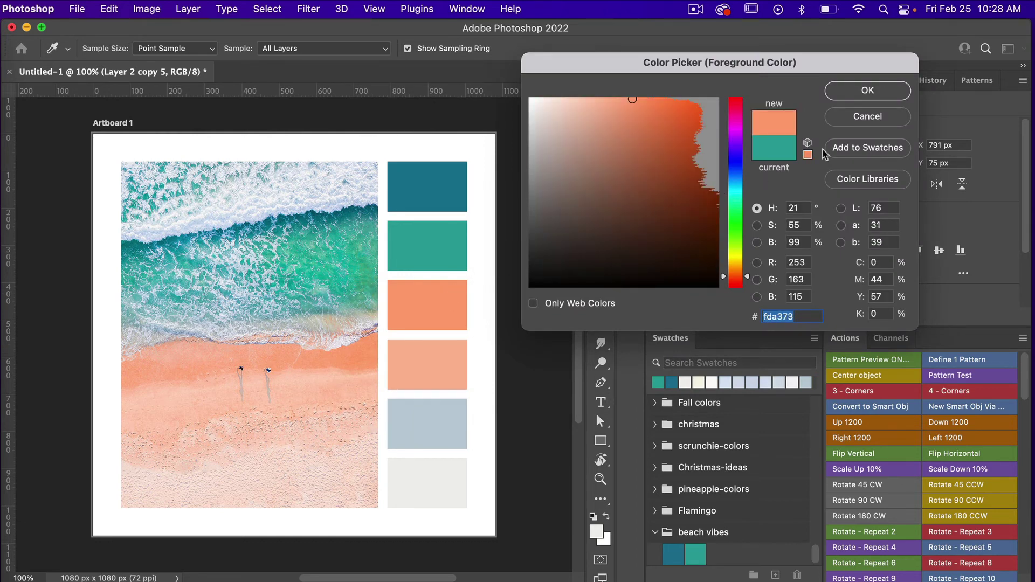
{"action": "left_click", "coordinate": [883, 150]}
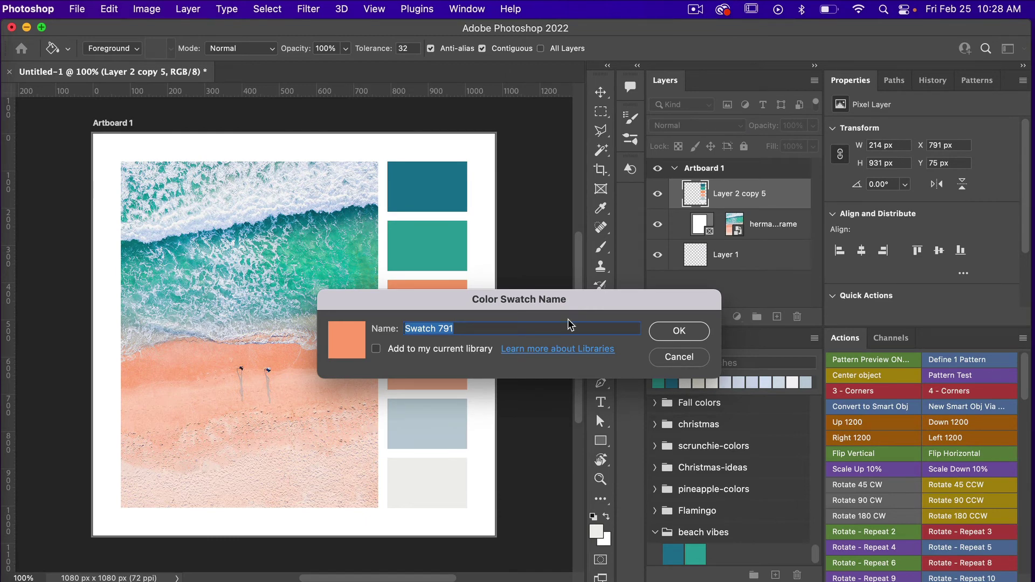
{"action": "type", "text": "orange"}
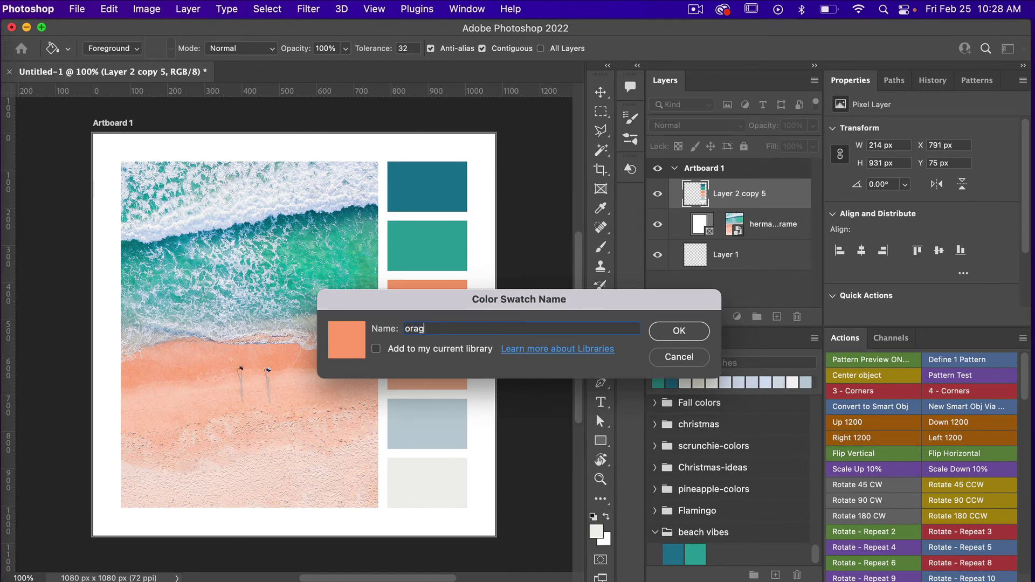
{"action": "type", "text": " coral"}
{"action": "left_click", "coordinate": [704, 334]}
Pick the peach of the fourth rectangle and save it as a swatch named "light orange coral"
{"action": "left_click", "coordinate": [457, 353]}
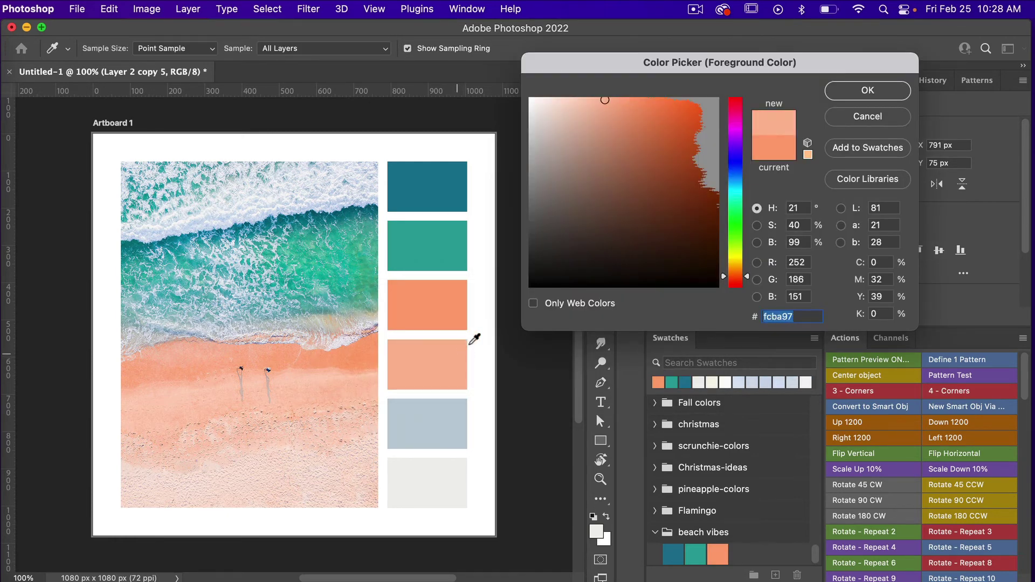
{"action": "left_click", "coordinate": [872, 146]}
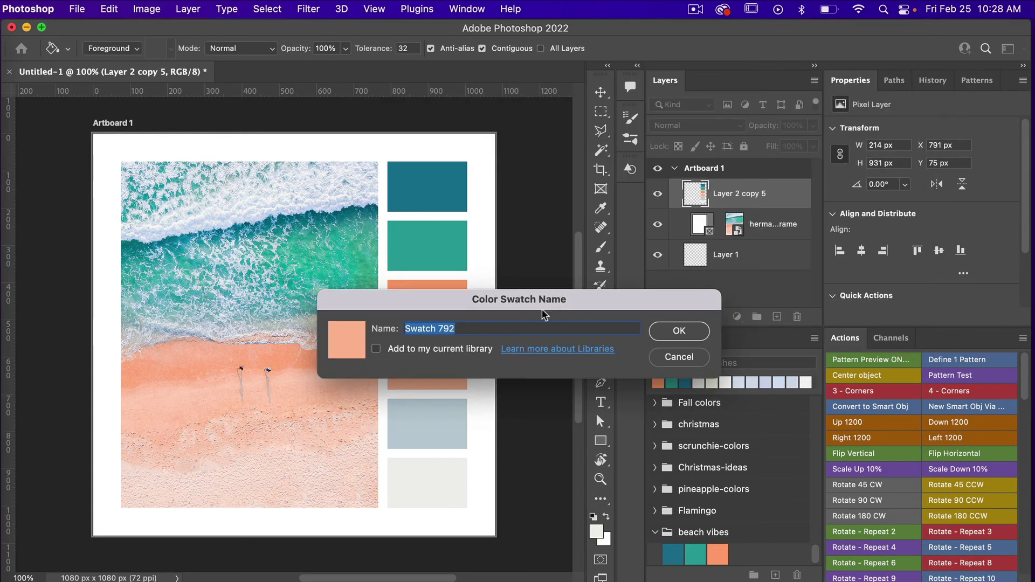
{"action": "type", "text": "light "}
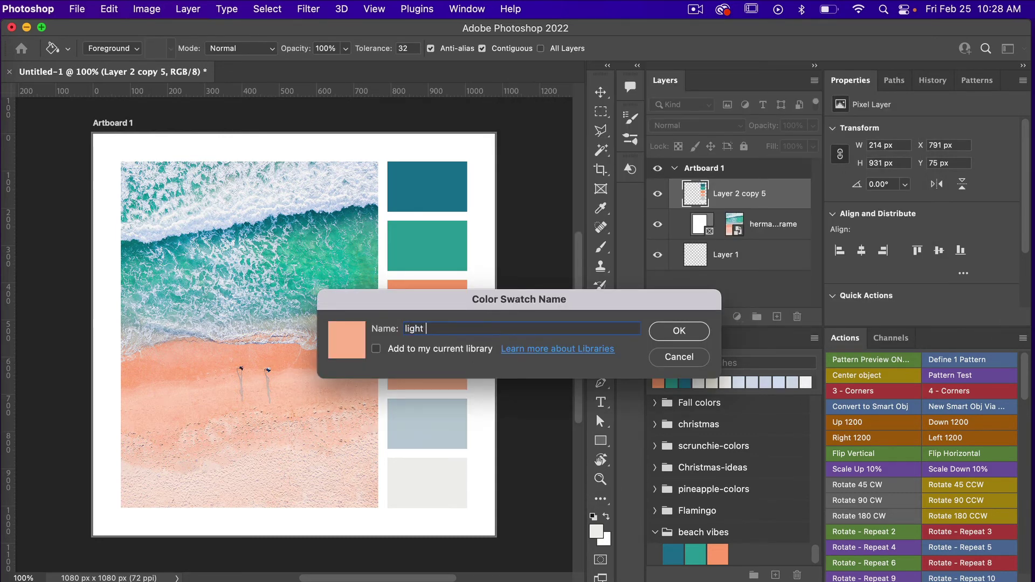
{"action": "type", "text": "orang"}
{"action": "type", "text": "coral"}
{"action": "left_click", "coordinate": [678, 331]}
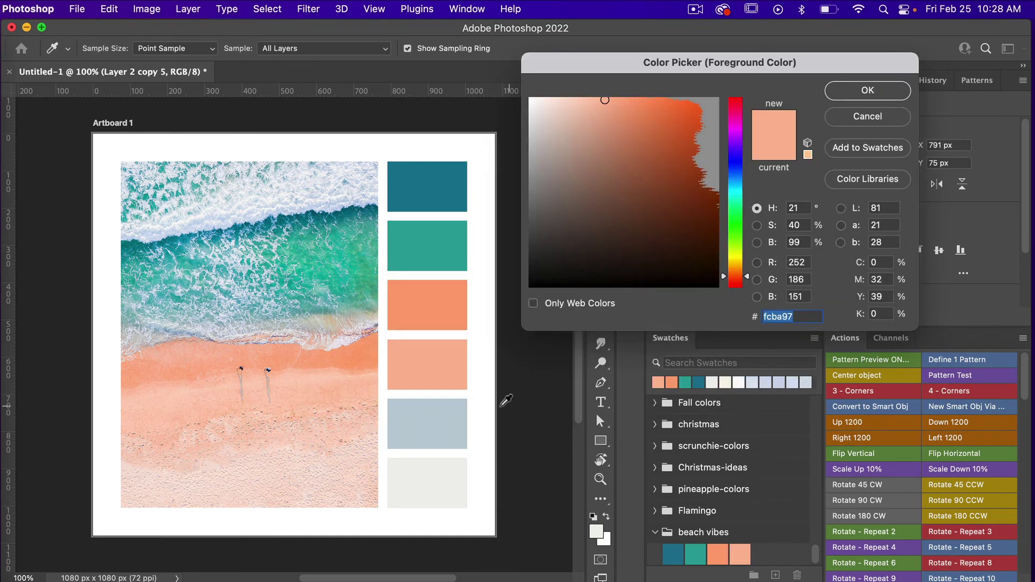
Pick the grey-blue of the fifth rectangle and save it as a swatch named "medium grey"
{"action": "left_click", "coordinate": [451, 408]}
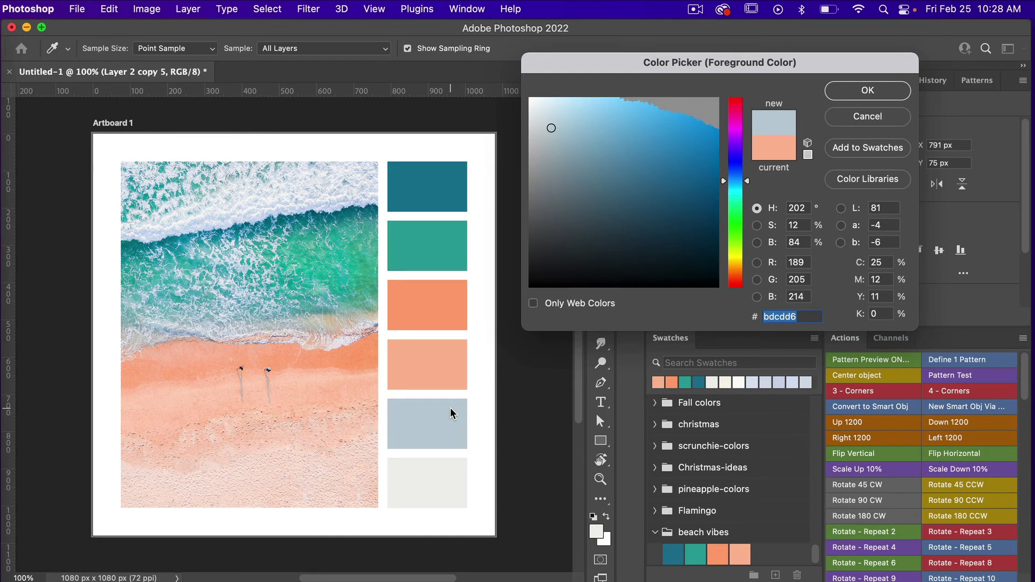
{"action": "left_click", "coordinate": [874, 150]}
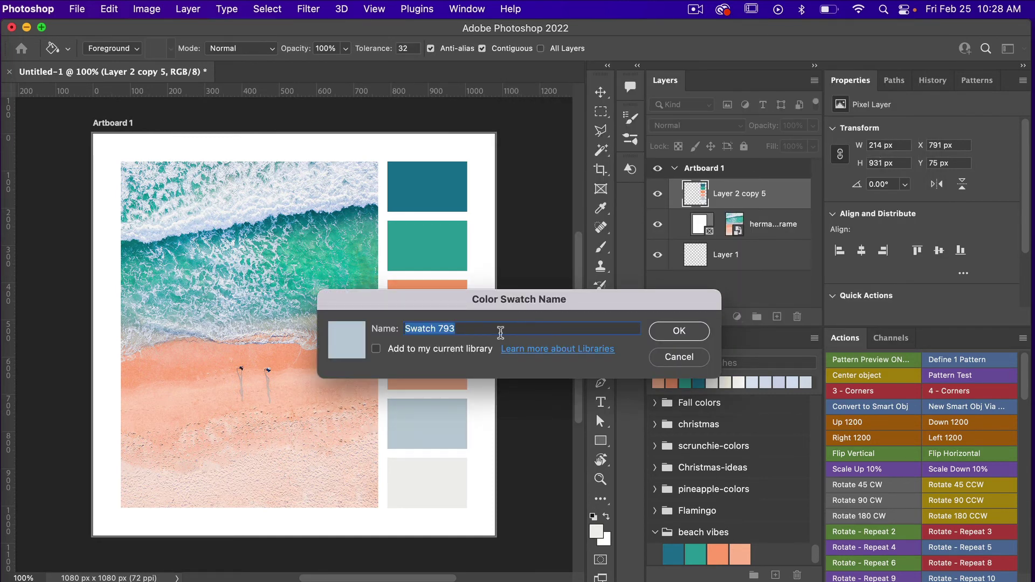
{"action": "type", "text": "medium grey"}
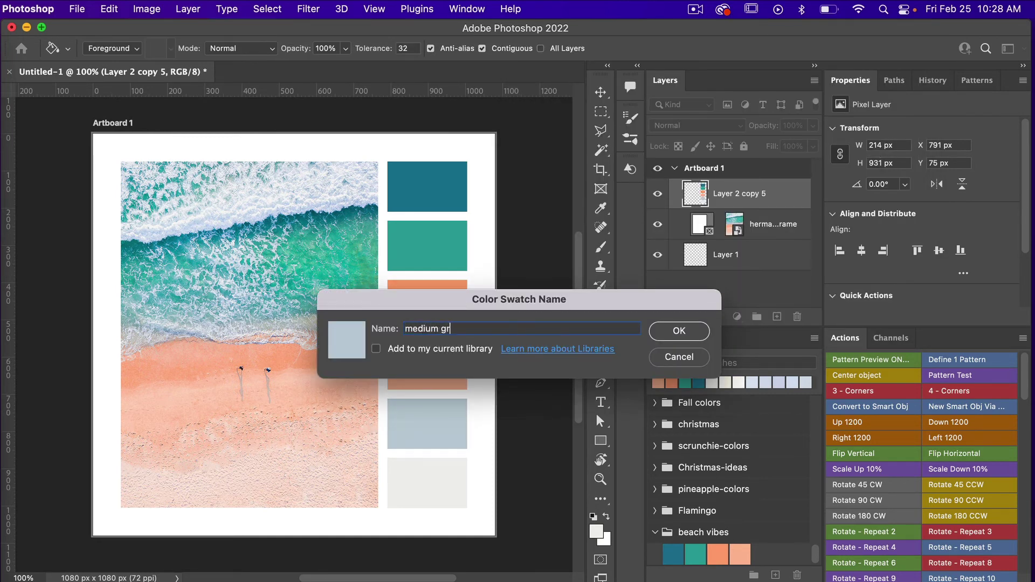
{"action": "left_click", "coordinate": [667, 332]}
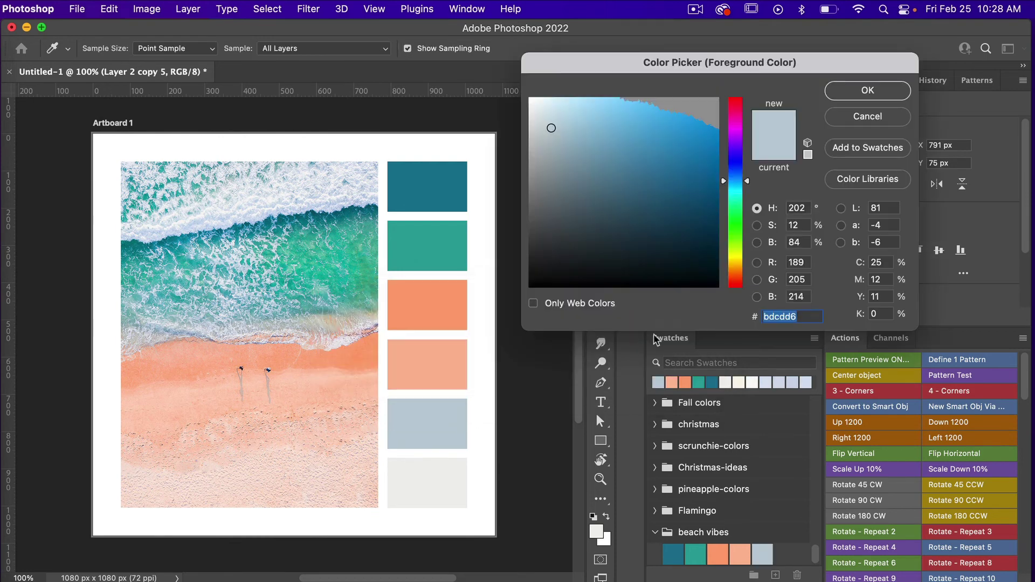
Pick the off-white of the sixth rectangle, save it as a swatch named "white cream", and close the color picker
{"action": "left_click", "coordinate": [454, 473]}
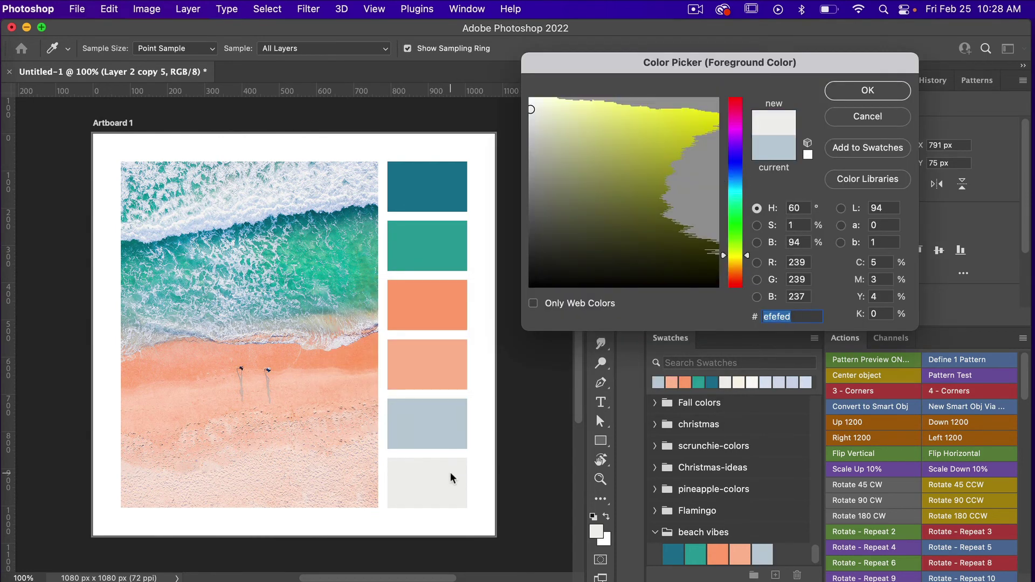
{"action": "left_click", "coordinate": [872, 147]}
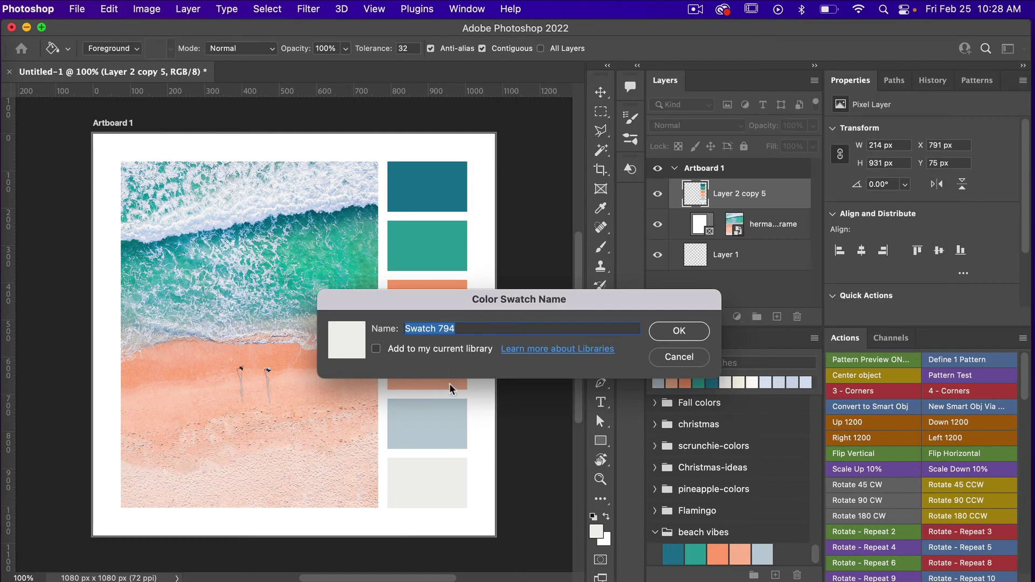
{"action": "key", "text": "BackSpace"}
{"action": "type", "text": "white cream"}
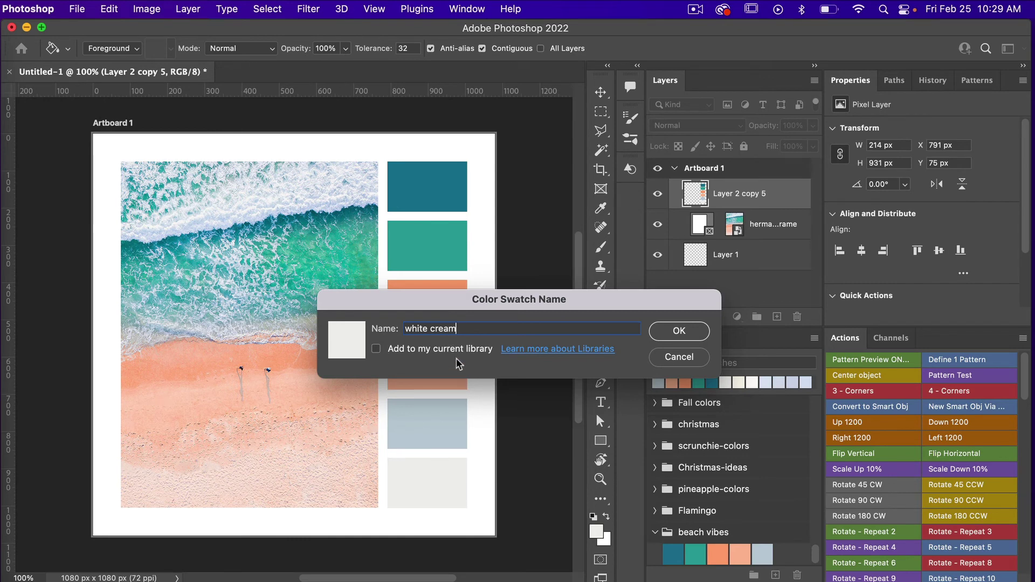
{"action": "left_click", "coordinate": [680, 331]}
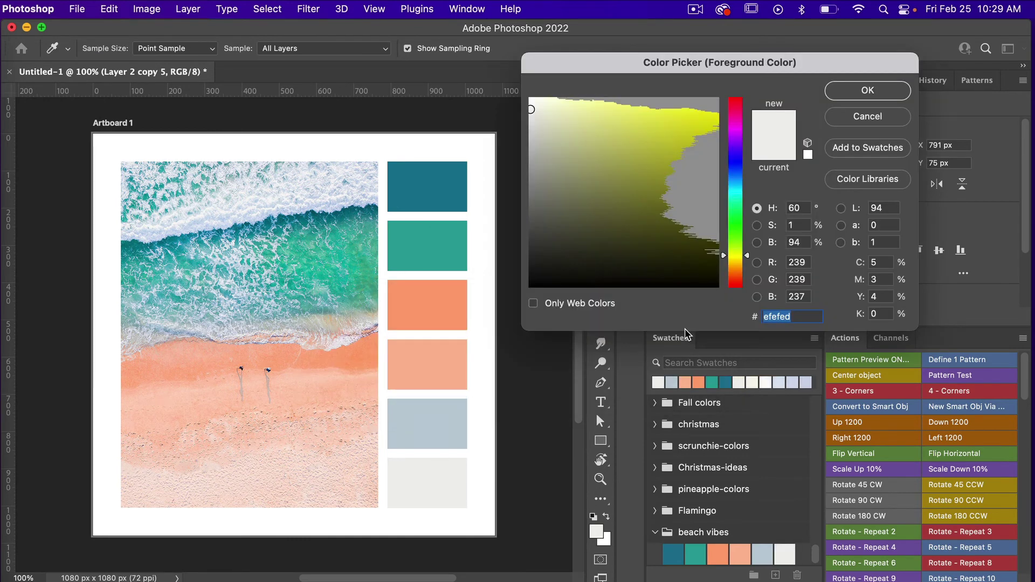
{"action": "left_click", "coordinate": [886, 94]}
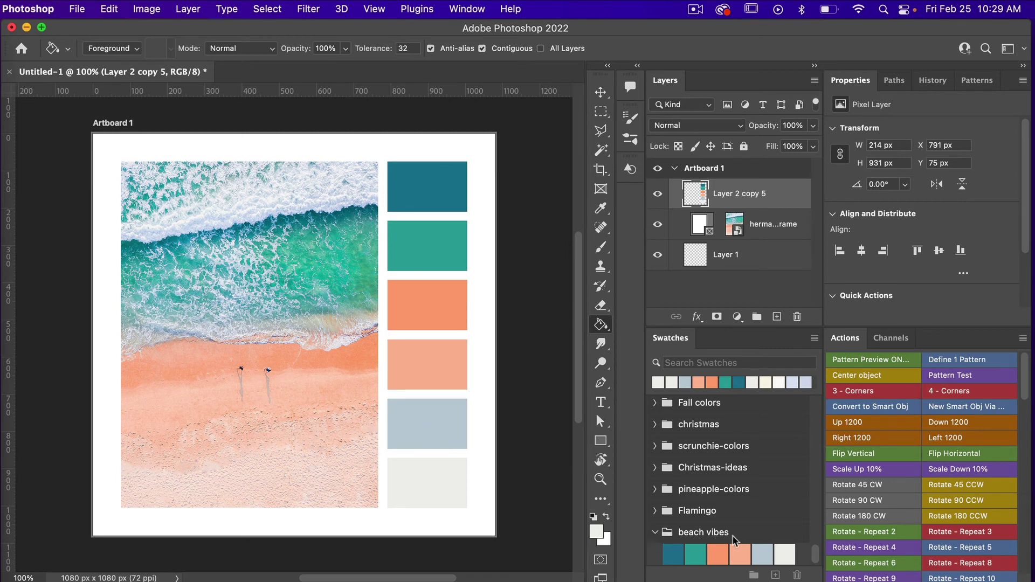
Export the "beach vibes" swatch group as Beach-vibes.aco into the color-swatches folder inside pattern-examples in Documents
{"action": "left_click", "coordinate": [702, 534]}
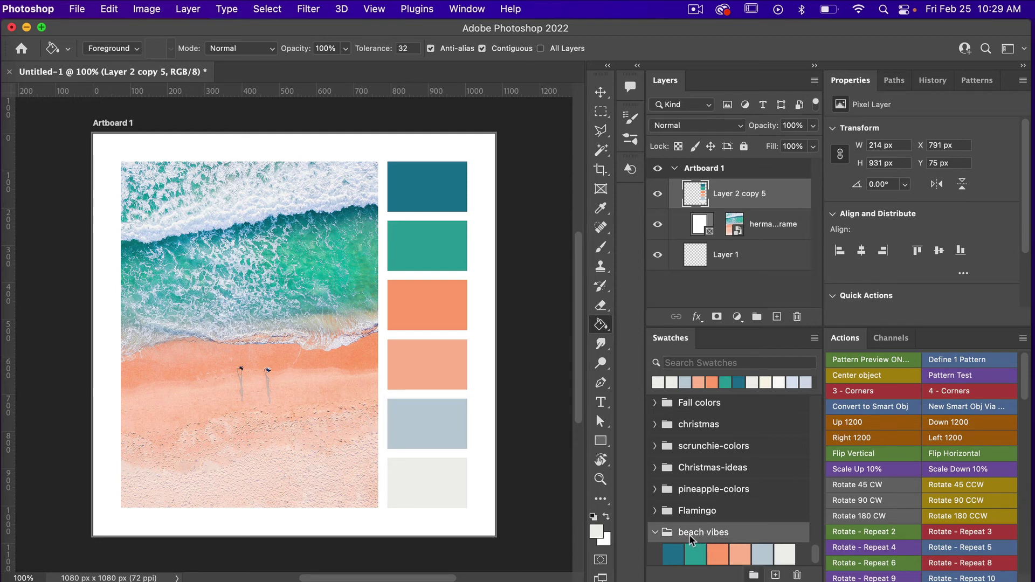
{"action": "left_click", "coordinate": [815, 338]}
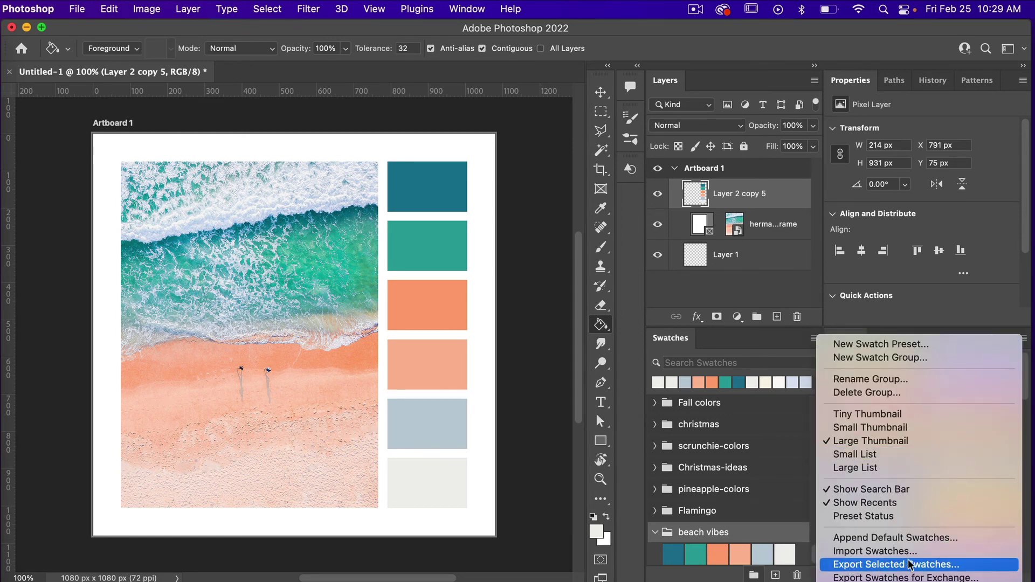
{"action": "left_click", "coordinate": [947, 568]}
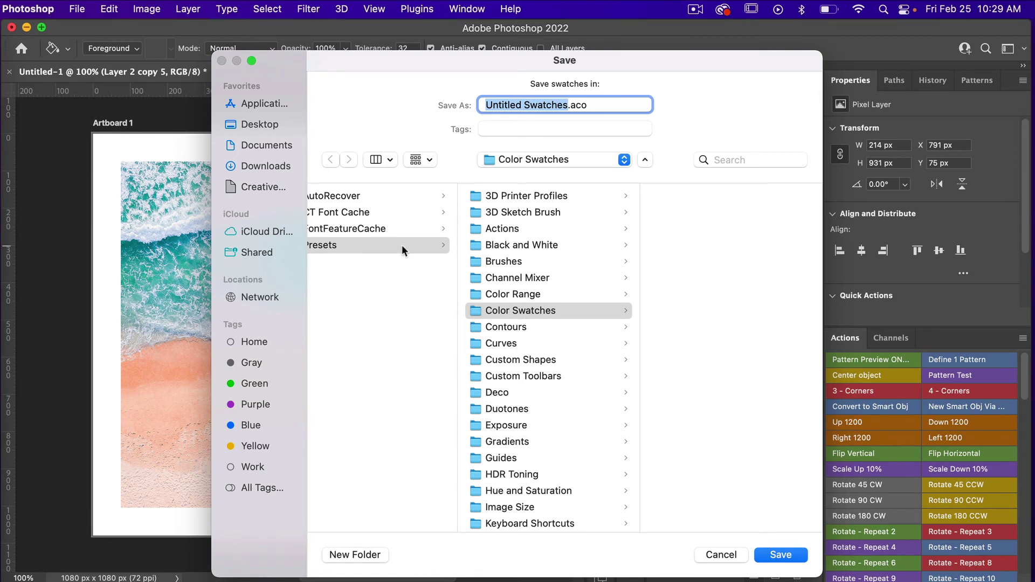
{"action": "scroll", "coordinate": [402, 245], "scroll_direction": "left", "scroll_amount": 3}
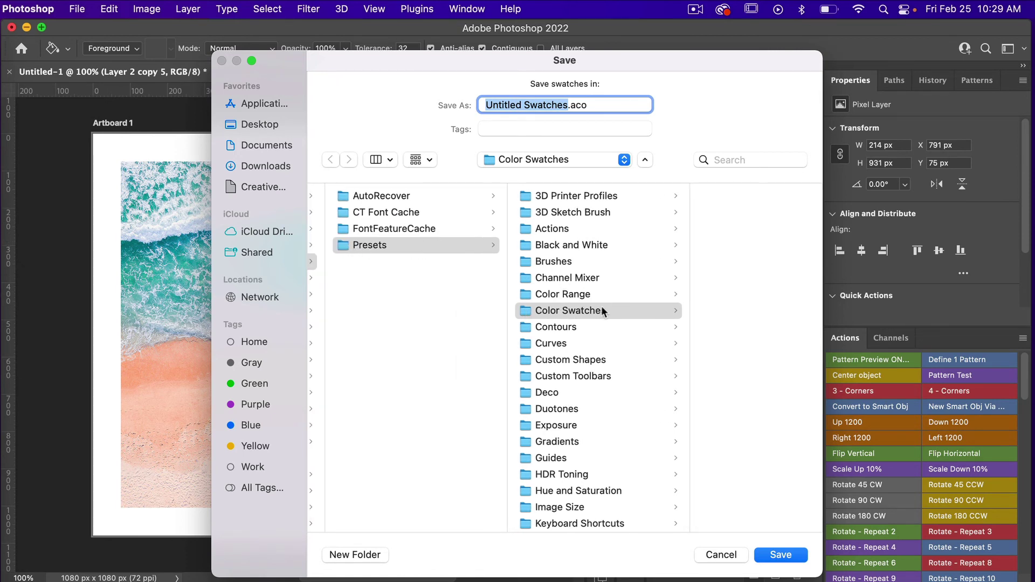
{"action": "scroll", "coordinate": [709, 273], "scroll_direction": "right", "scroll_amount": 3}
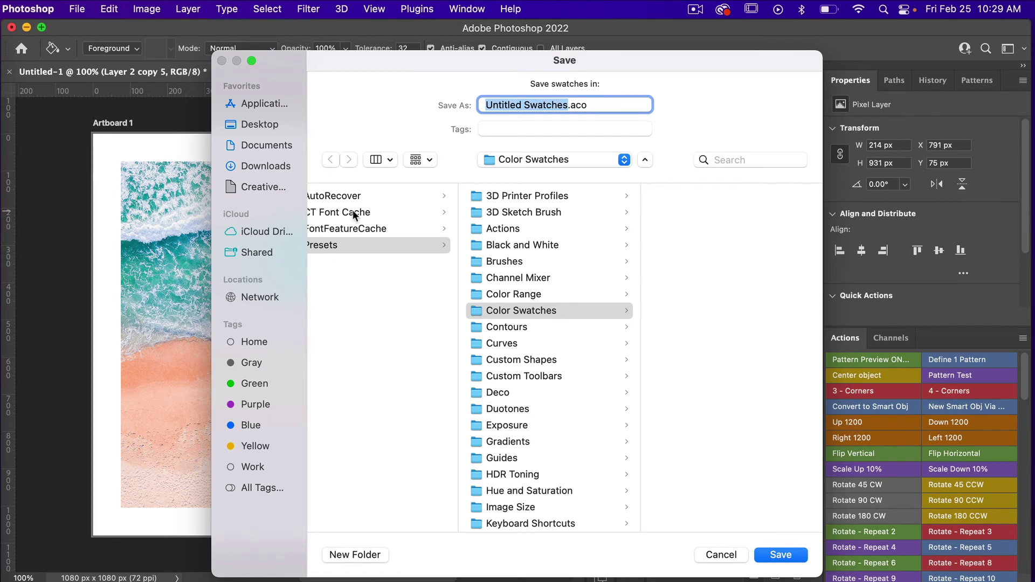
{"action": "left_click", "coordinate": [264, 143]}
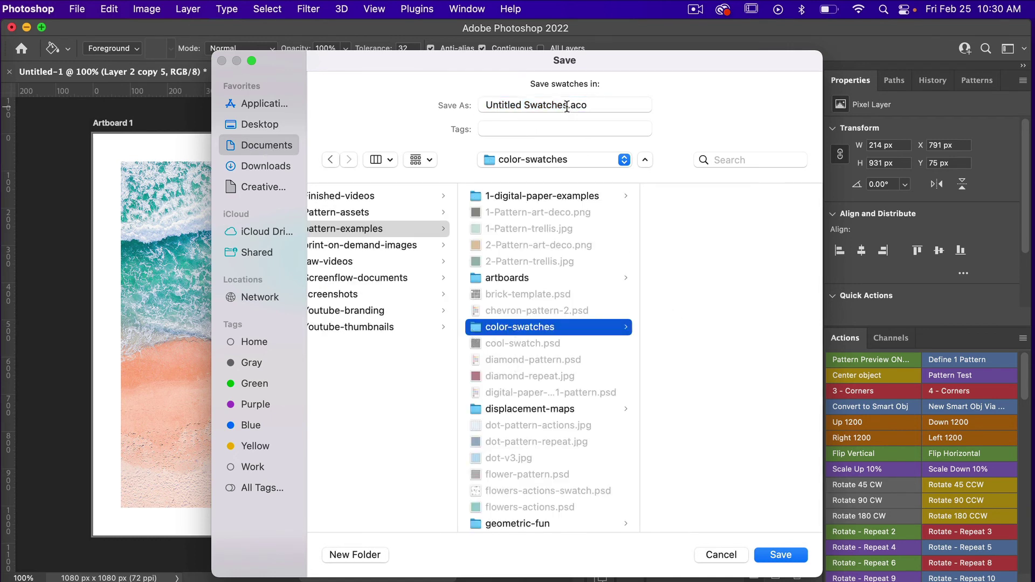
{"action": "left_click_drag", "start_coordinate": [566, 107], "coordinate": [461, 105]}
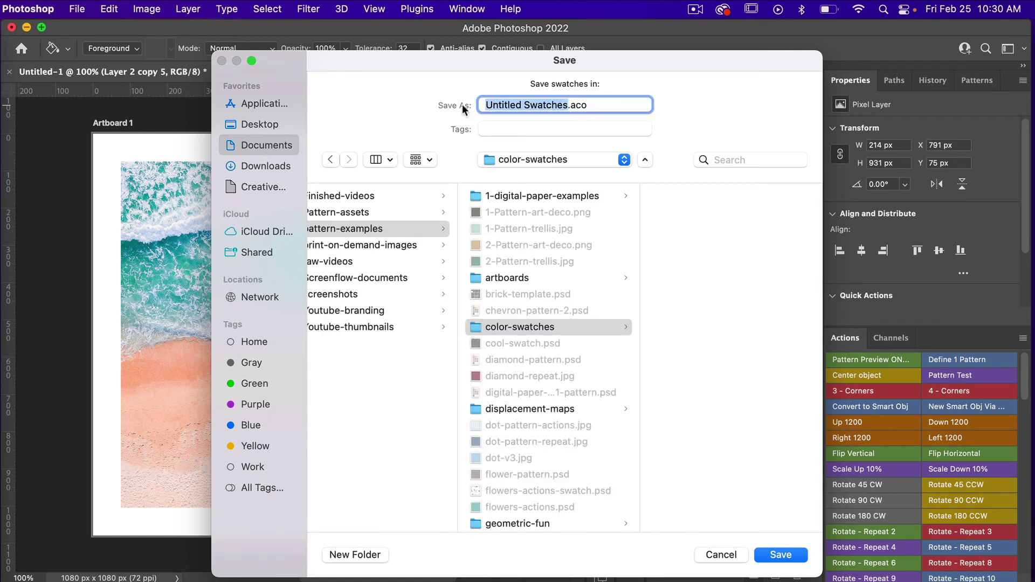
{"action": "type", "text": "Beach-vibes"}
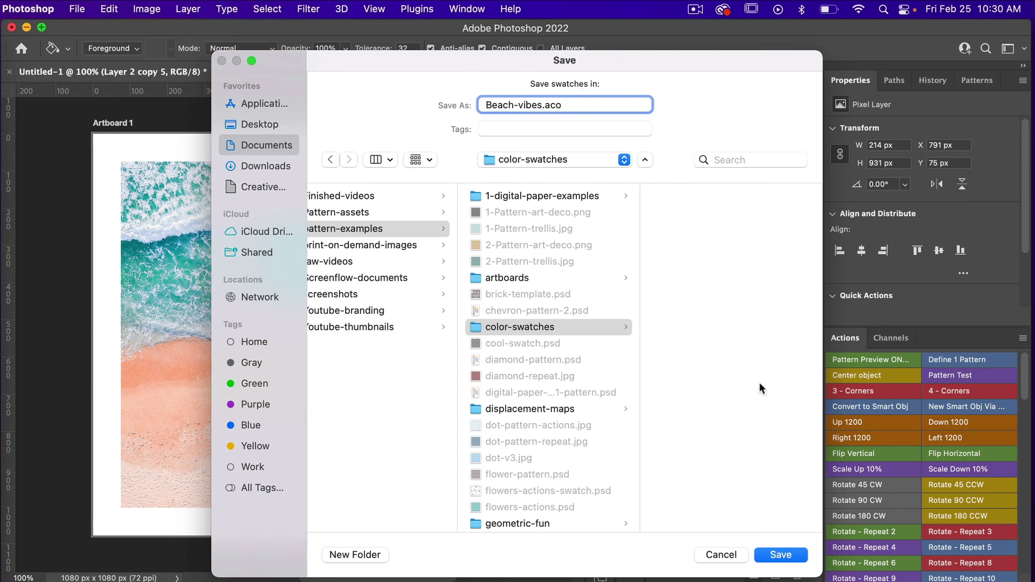
{"action": "left_click", "coordinate": [790, 556]}
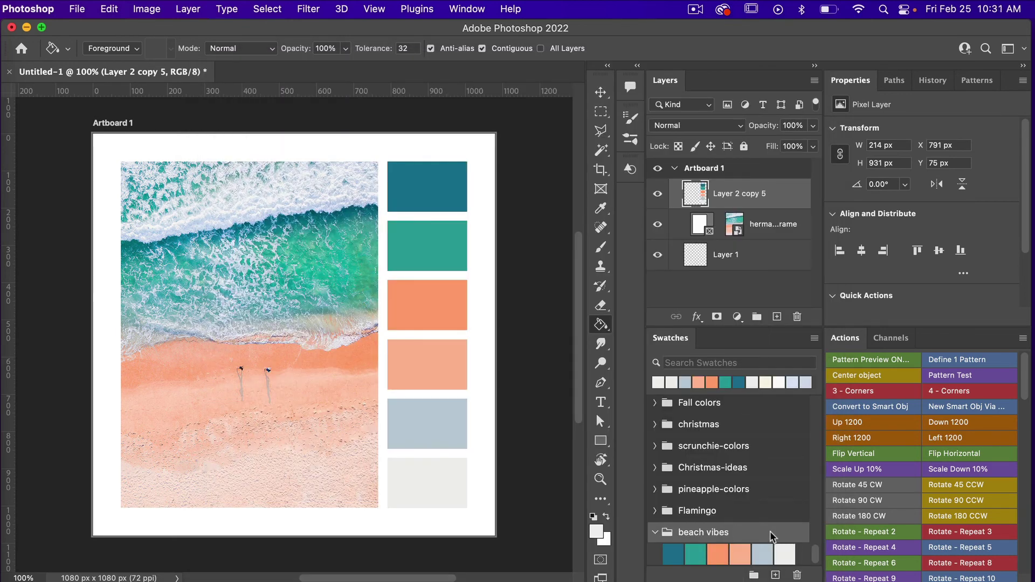
Delete the "beach vibes" swatch group and its swatches, and import the swatches back from Beach-vibes.aco
{"action": "left_click", "coordinate": [796, 575]}
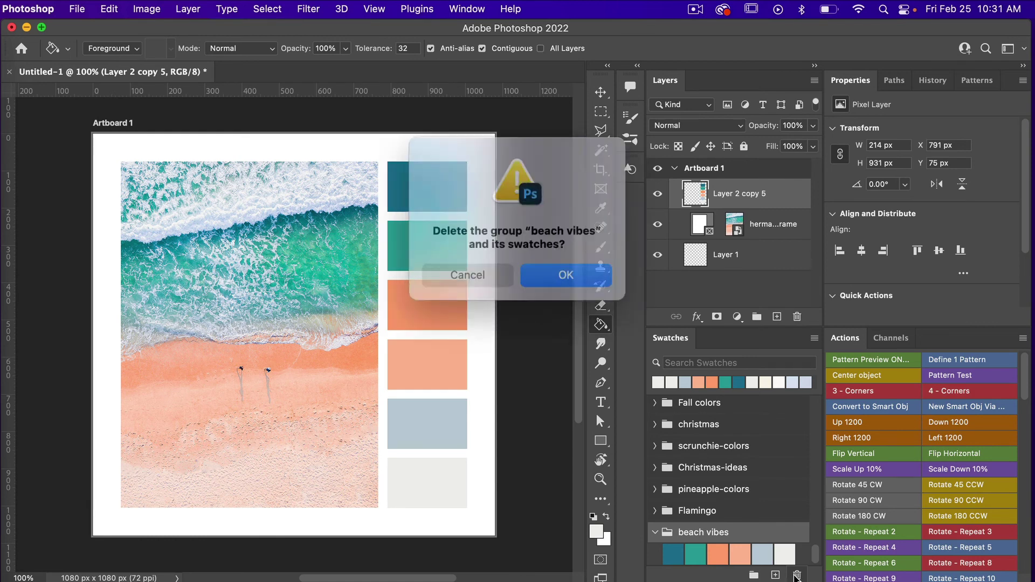
{"action": "left_click", "coordinate": [559, 274]}
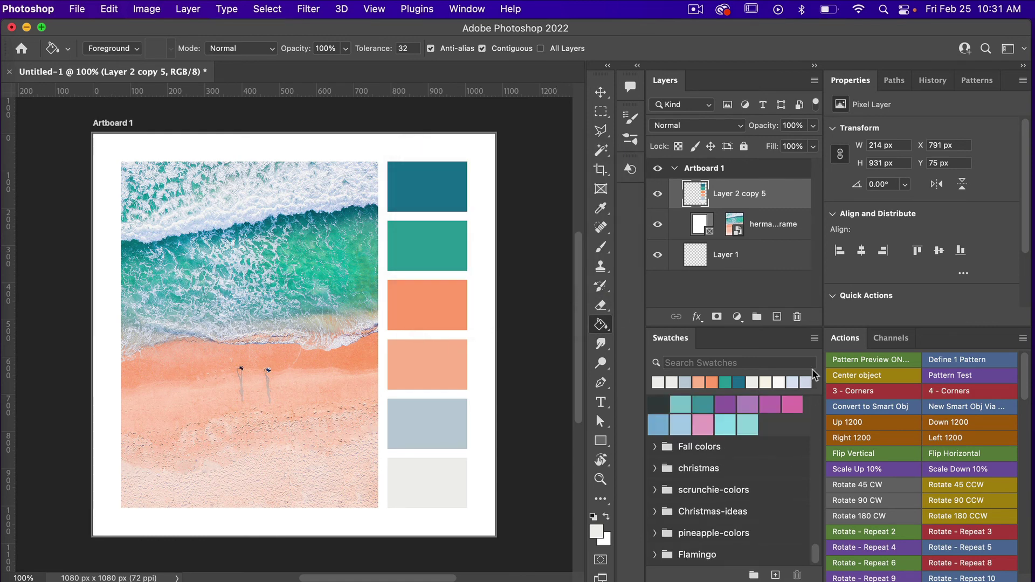
{"action": "left_click", "coordinate": [814, 338]}
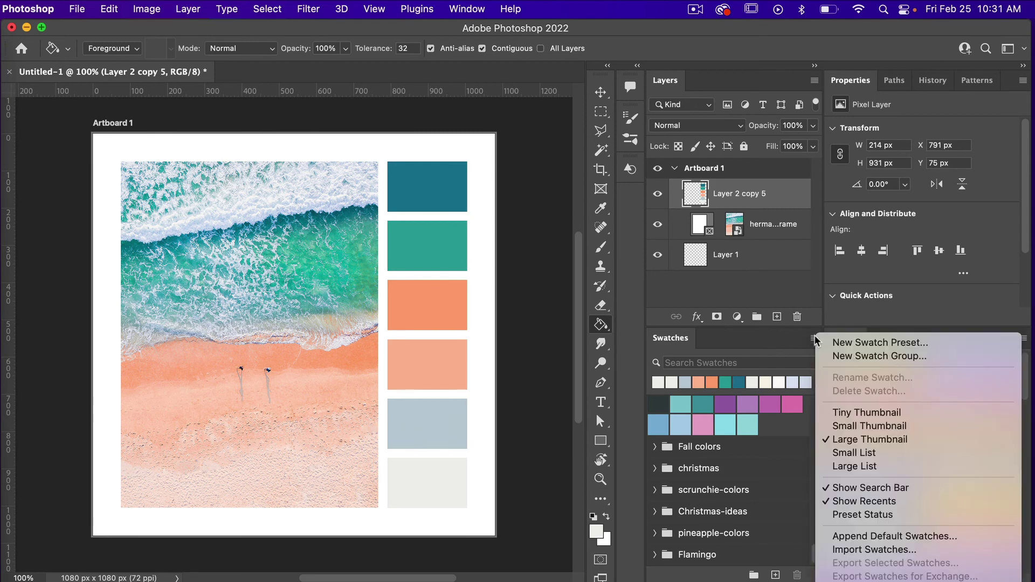
{"action": "left_click", "coordinate": [873, 550]}
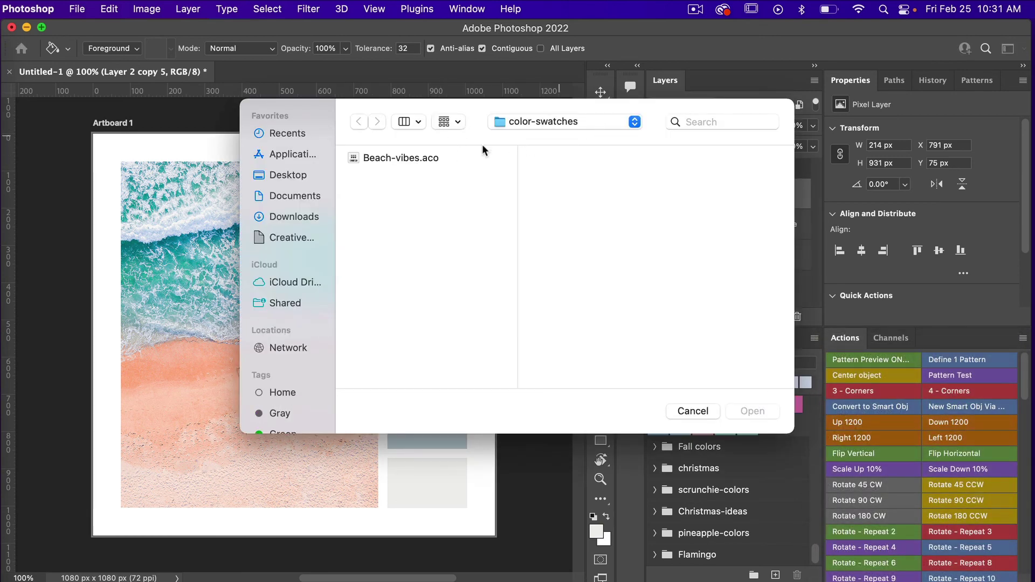
{"action": "left_click", "coordinate": [380, 156]}
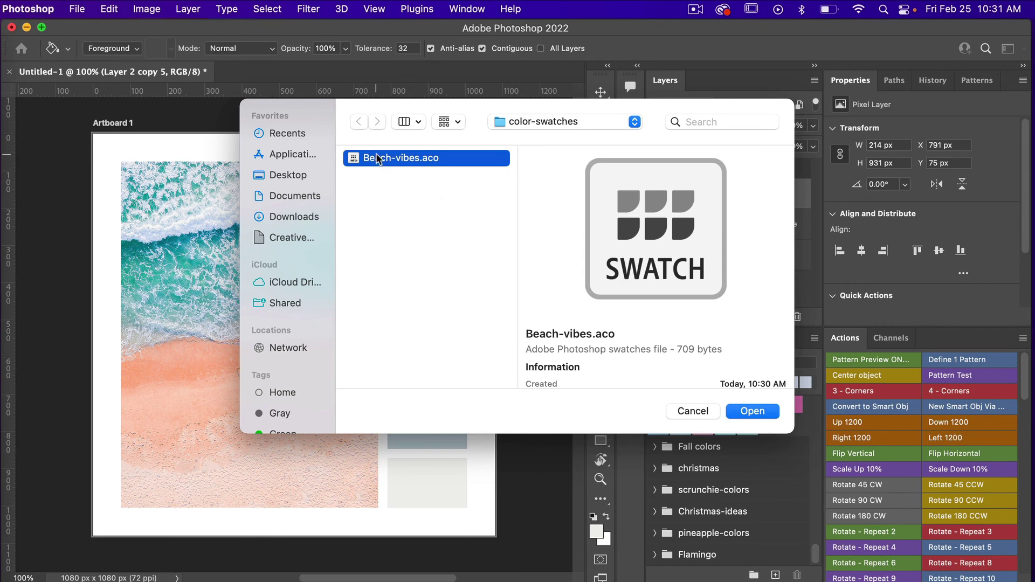
{"action": "left_click", "coordinate": [747, 411]}
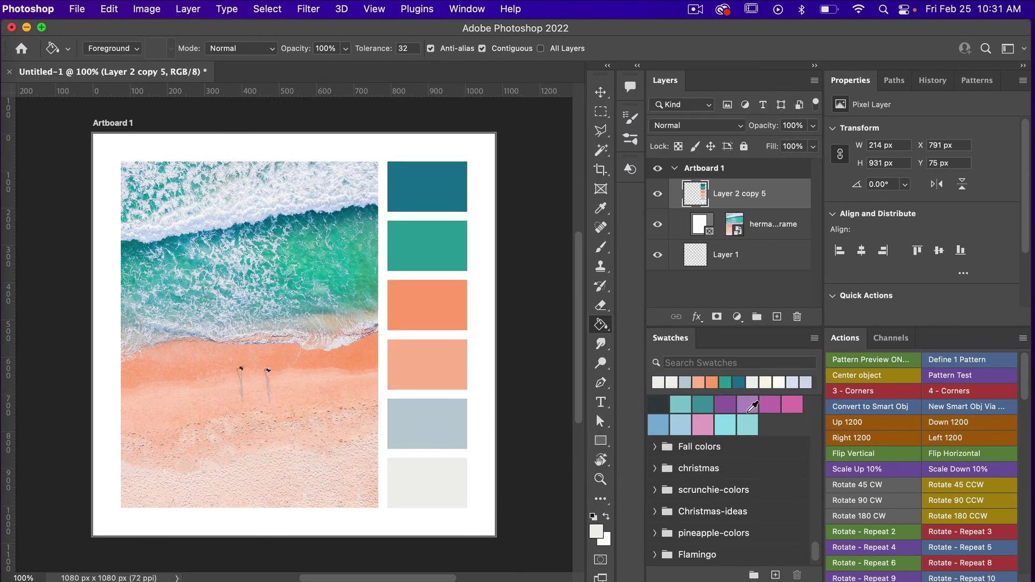
Move the nested "beach vibes" group out of the imported "Beach-vibes" group and delete the emptied outer group
{"action": "scroll", "coordinate": [753, 481], "scroll_direction": "down", "scroll_amount": 1}
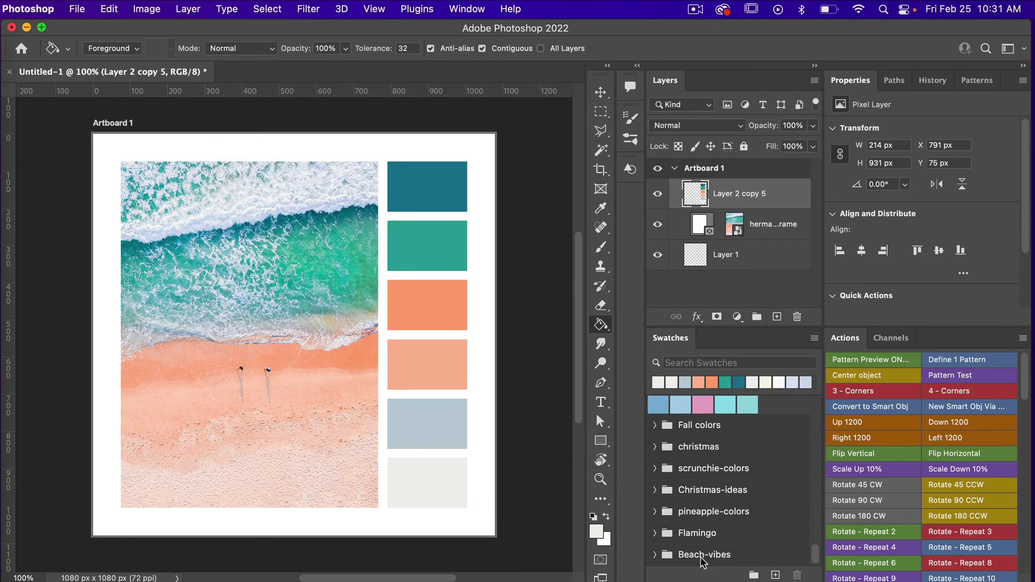
{"action": "left_click", "coordinate": [703, 558]}
{"action": "left_click", "coordinate": [654, 555]}
{"action": "scroll", "coordinate": [757, 515], "scroll_direction": "down", "scroll_amount": 1}
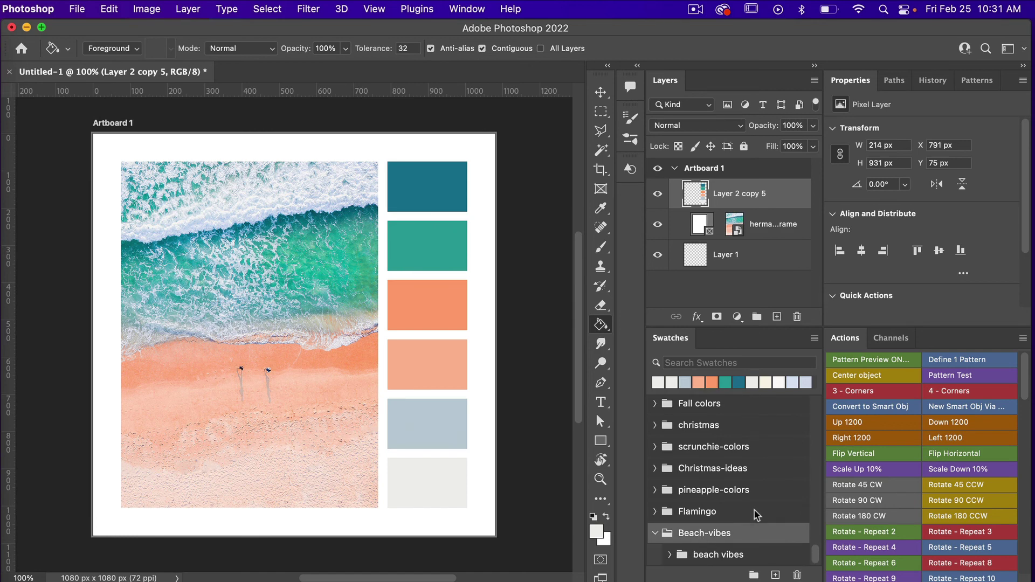
{"action": "left_click", "coordinate": [669, 554]}
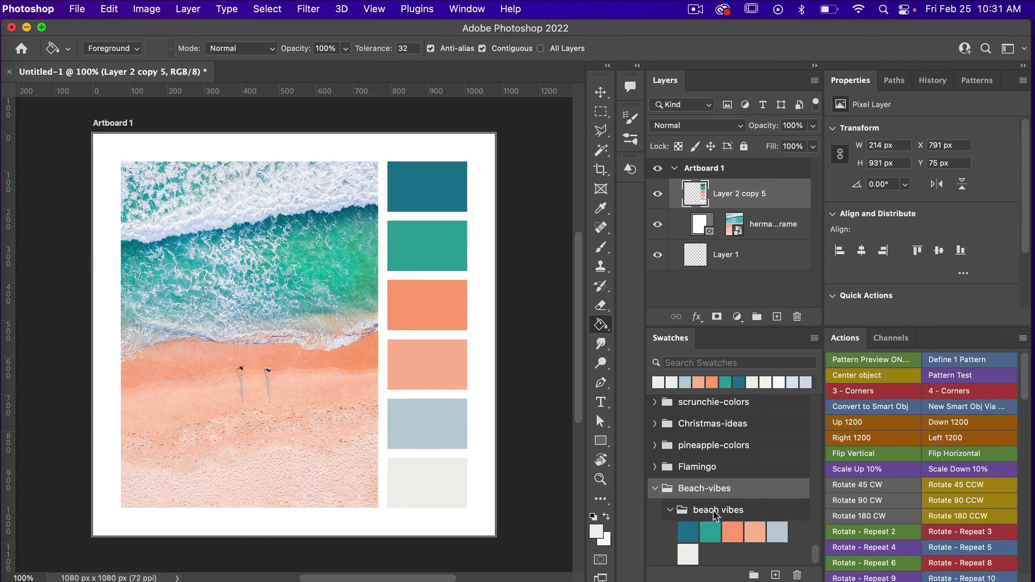
{"action": "left_click_drag", "start_coordinate": [716, 510], "coordinate": [711, 487]}
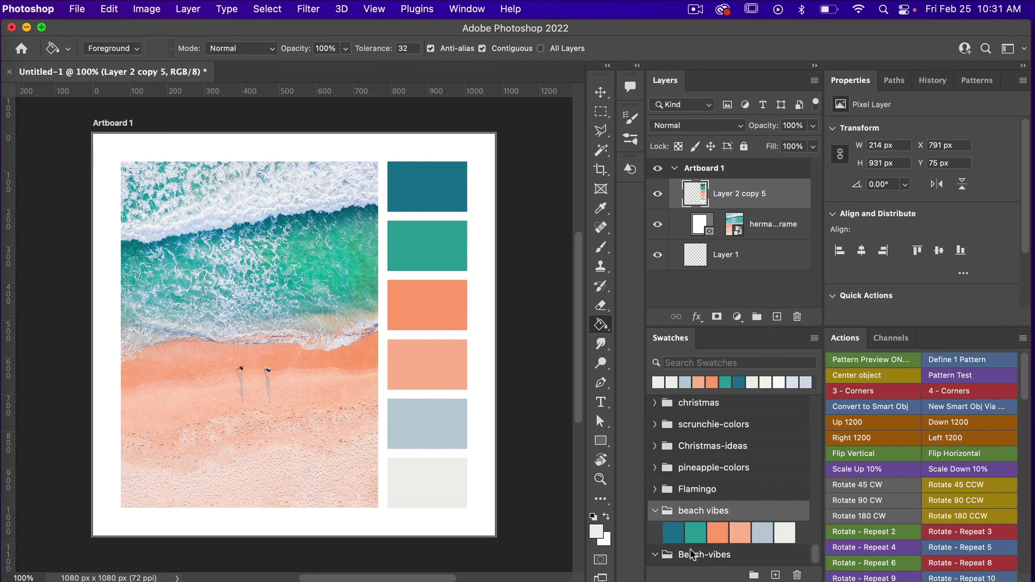
{"action": "left_click", "coordinate": [796, 575]}
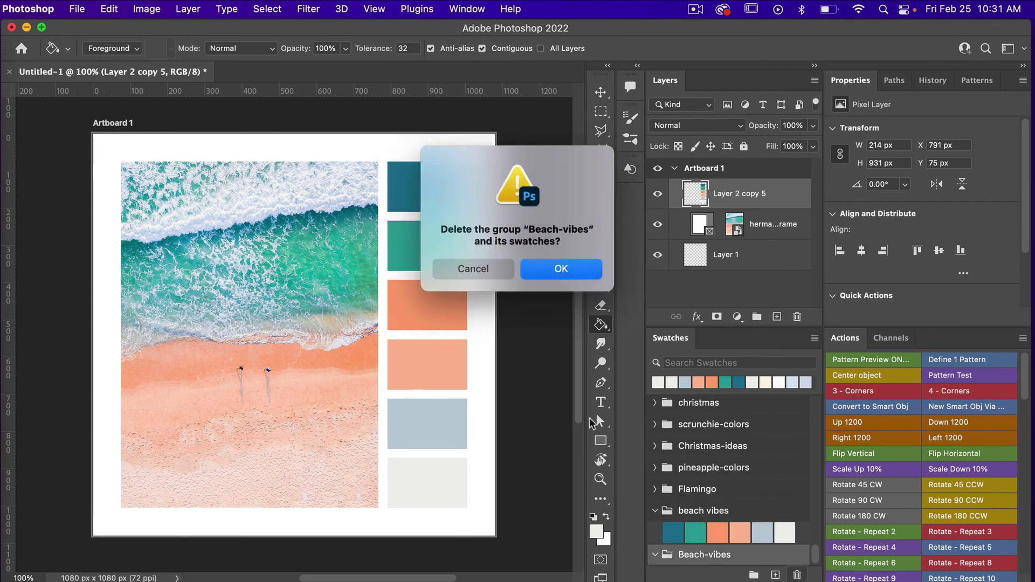
{"action": "left_click", "coordinate": [561, 269]}
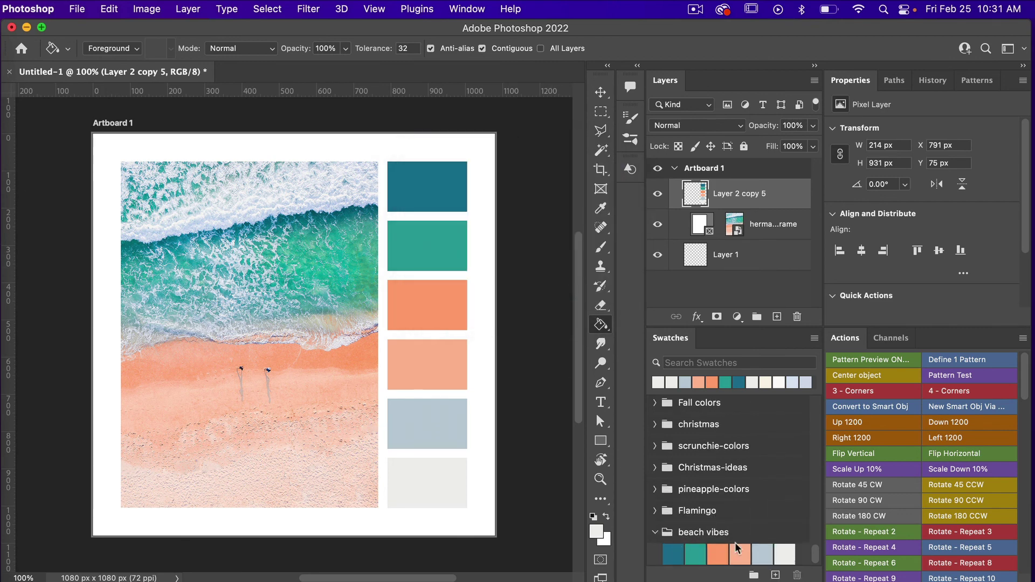